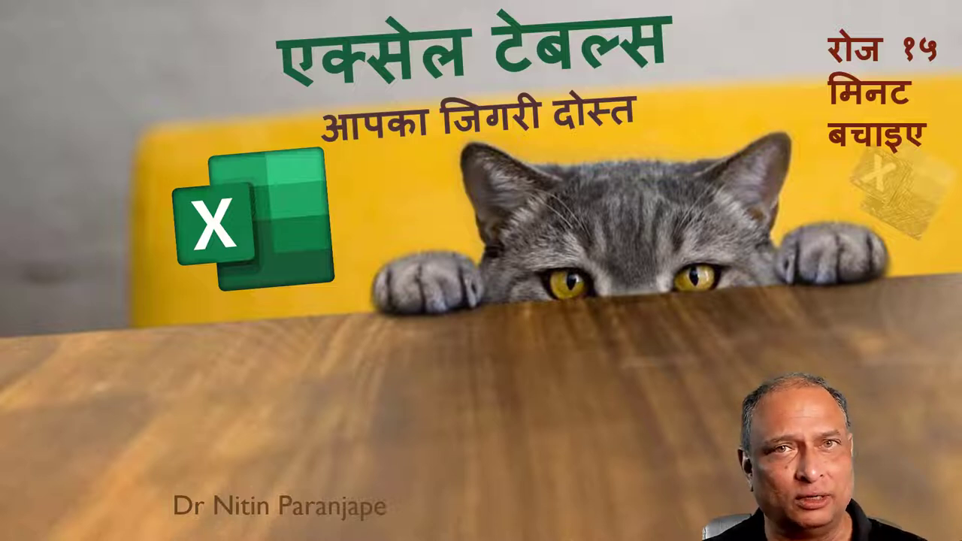
Advance from the cat title slide to the six Excel Tables benefits slide
left_click(436, 470)
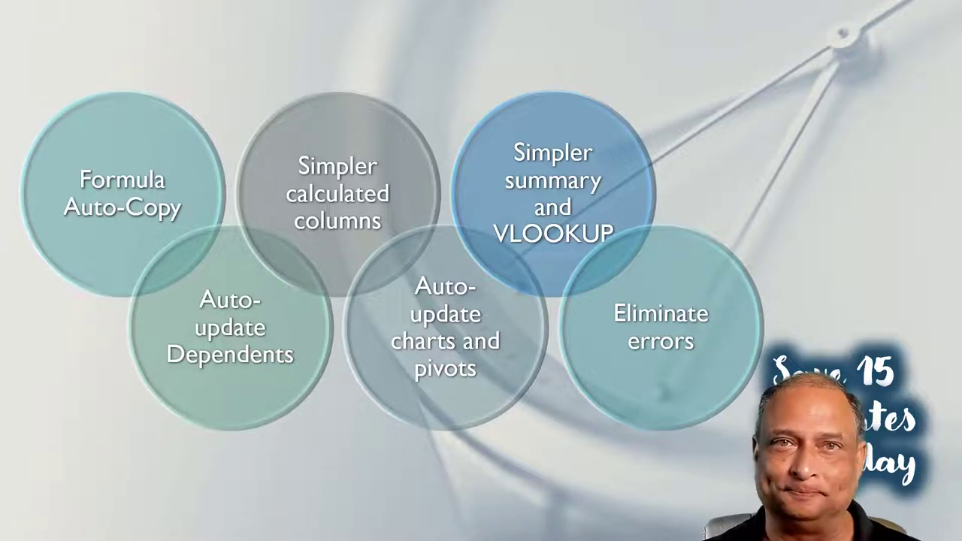
Move the presentation on to the next title slide
key("Right")
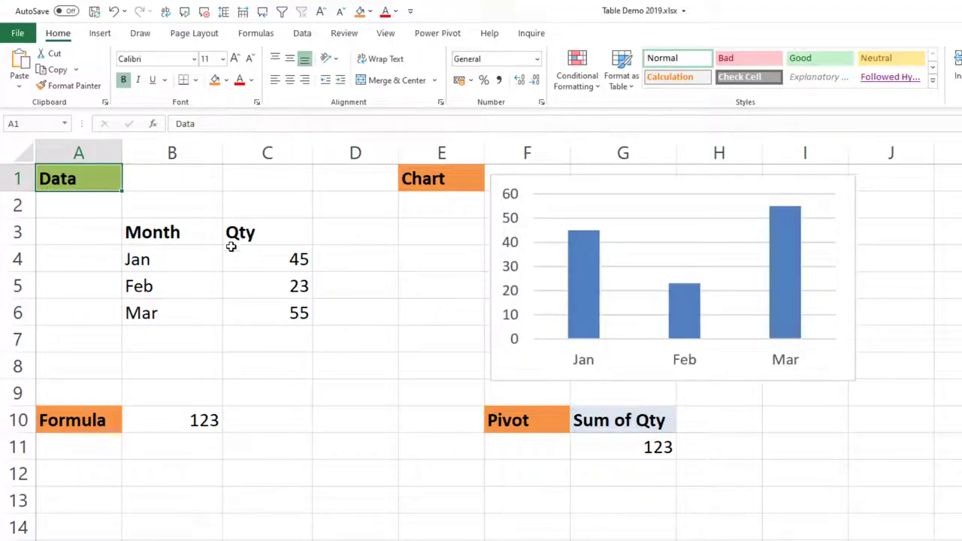
left_click(275, 253)
left_click_drag(282, 280, 279, 311)
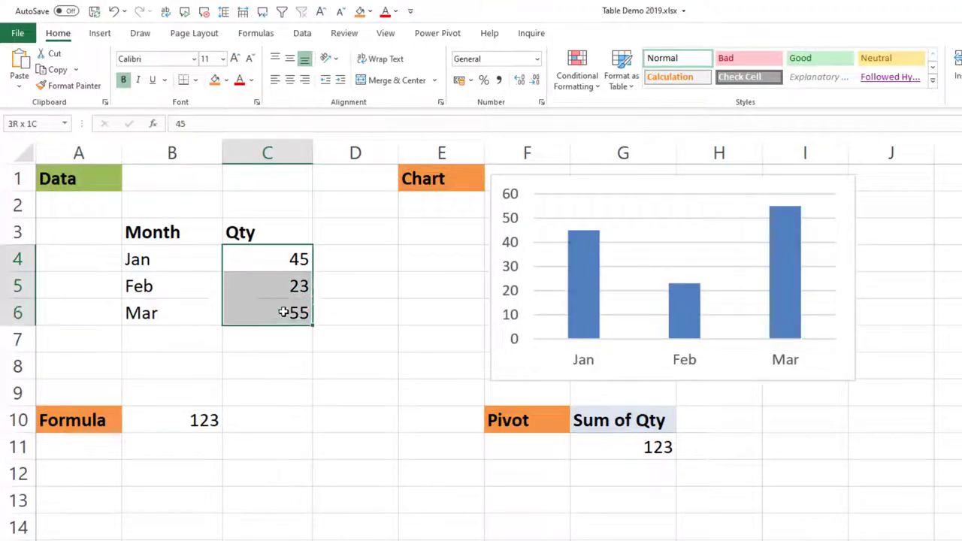
left_click(193, 421)
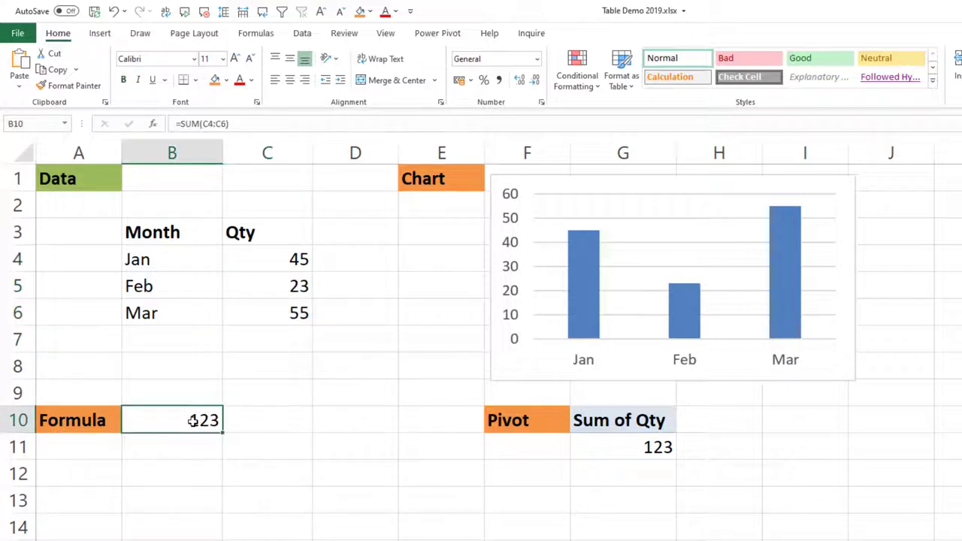
double_click(193, 422)
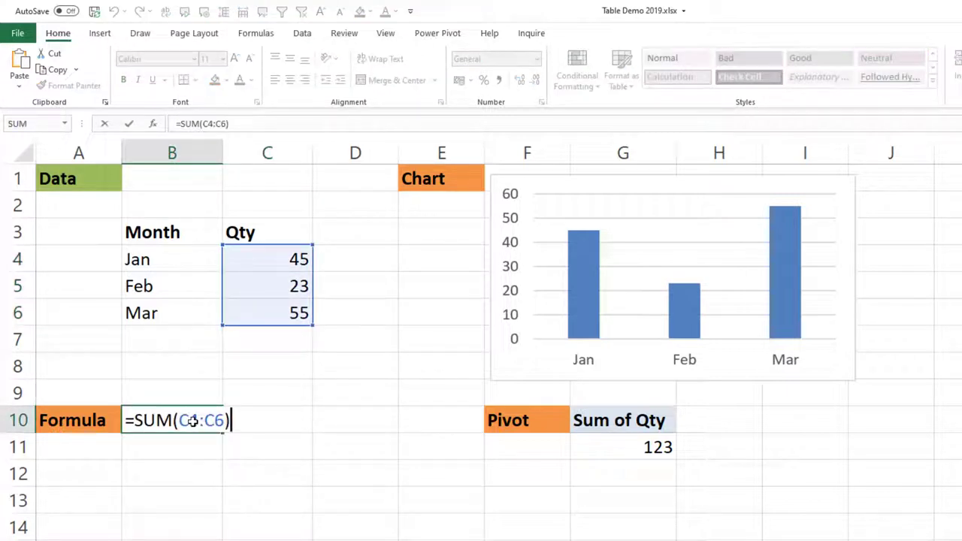
key("Escape")
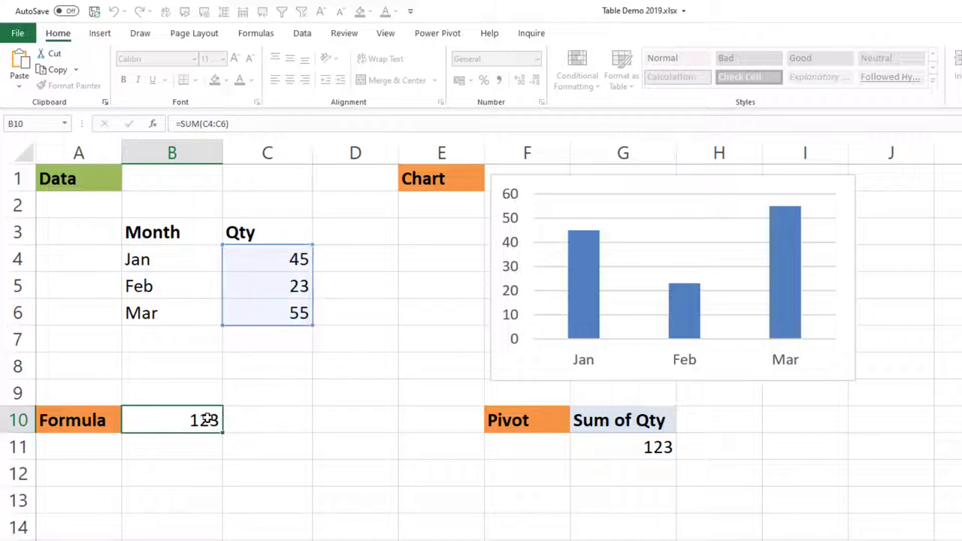
left_click(510, 379)
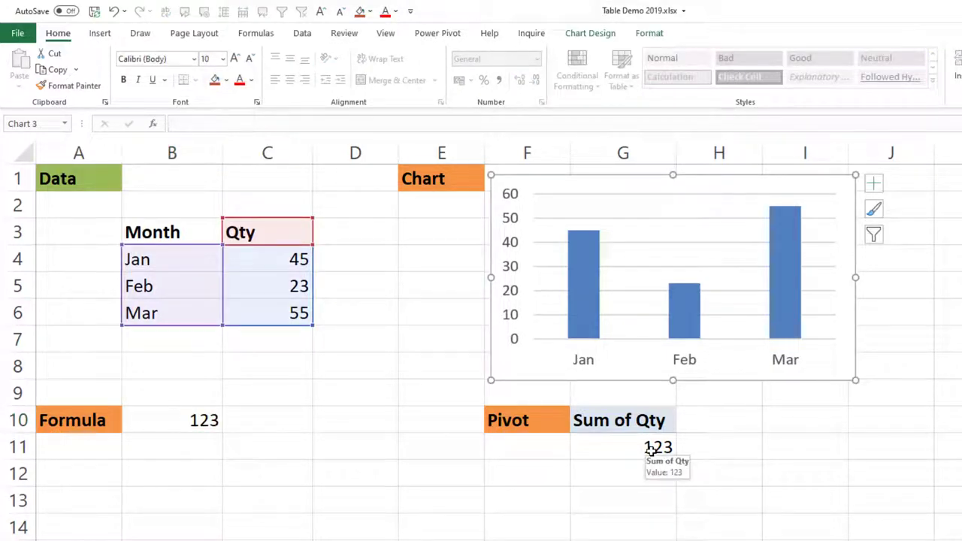
left_click(176, 342)
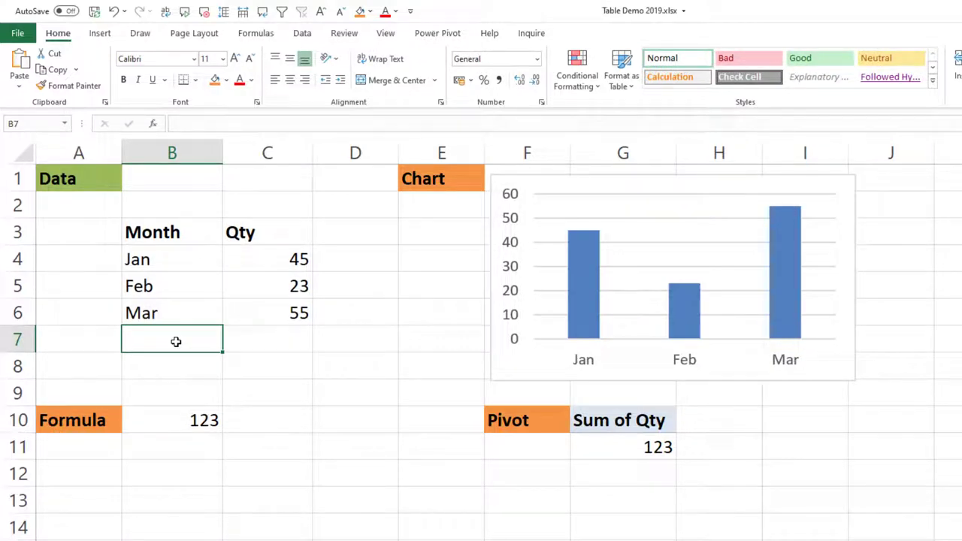
type("Apr")
key("Tab")
type("98")
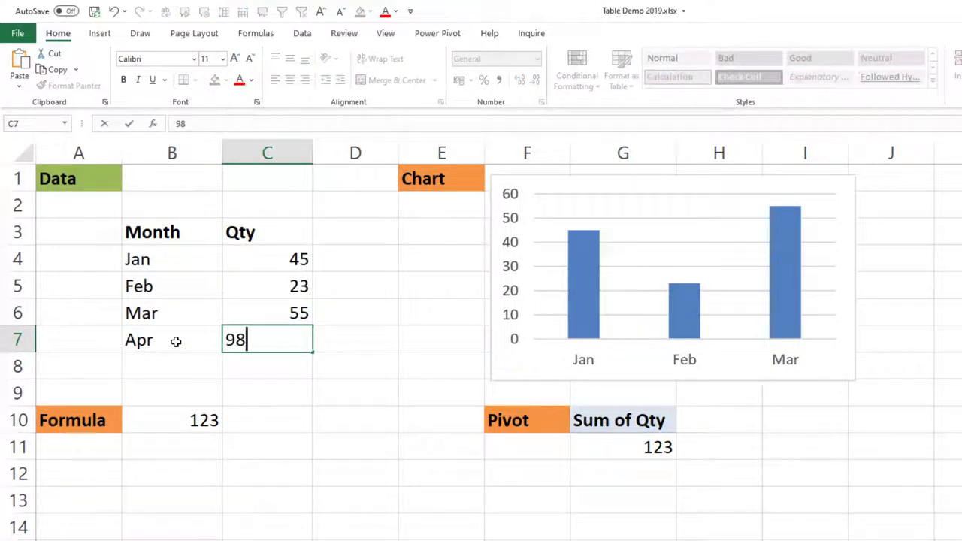
key("Tab")
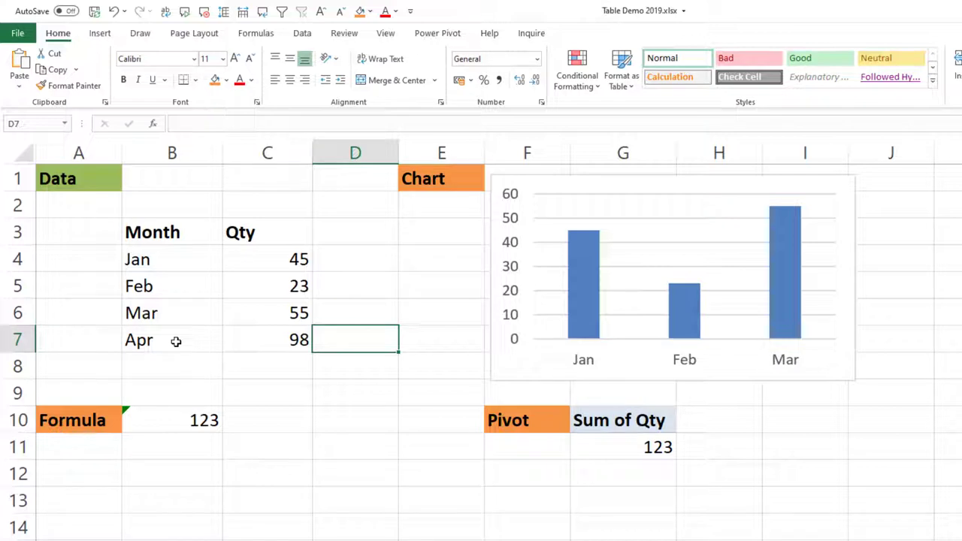
key("ctrl+z")
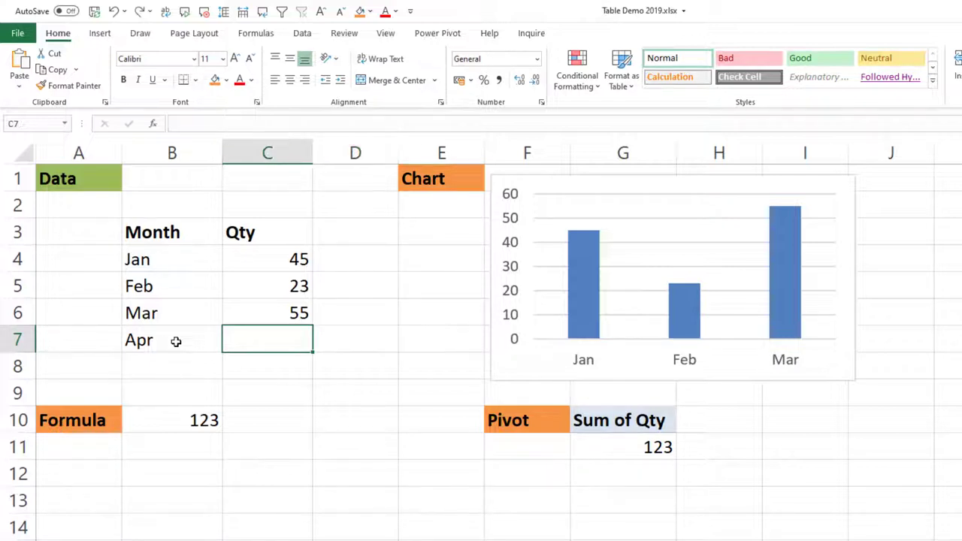
key("ctrl+z")
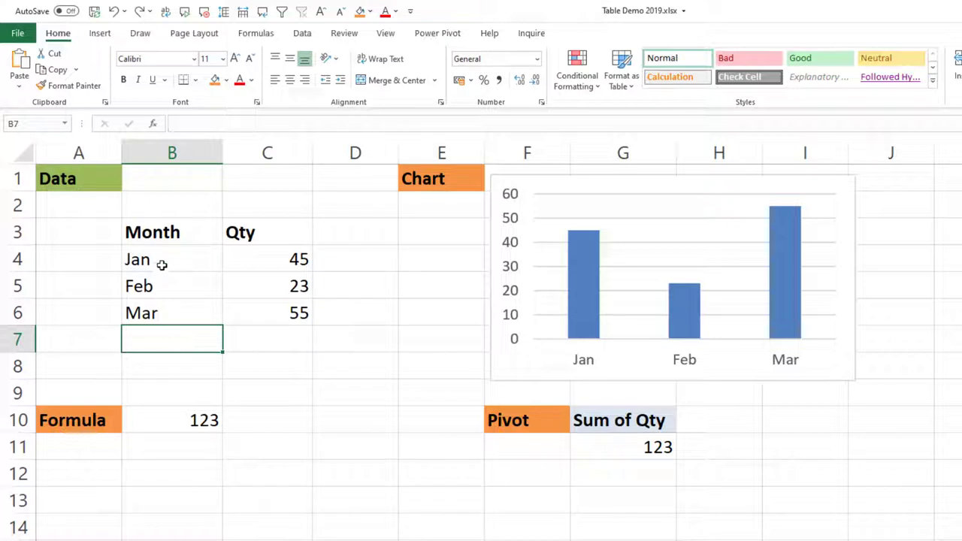
Convert the Month/Qty range B3:C6 into a table with headers using Ctrl+T
left_click(166, 235)
left_click_drag(184, 255, 293, 312)
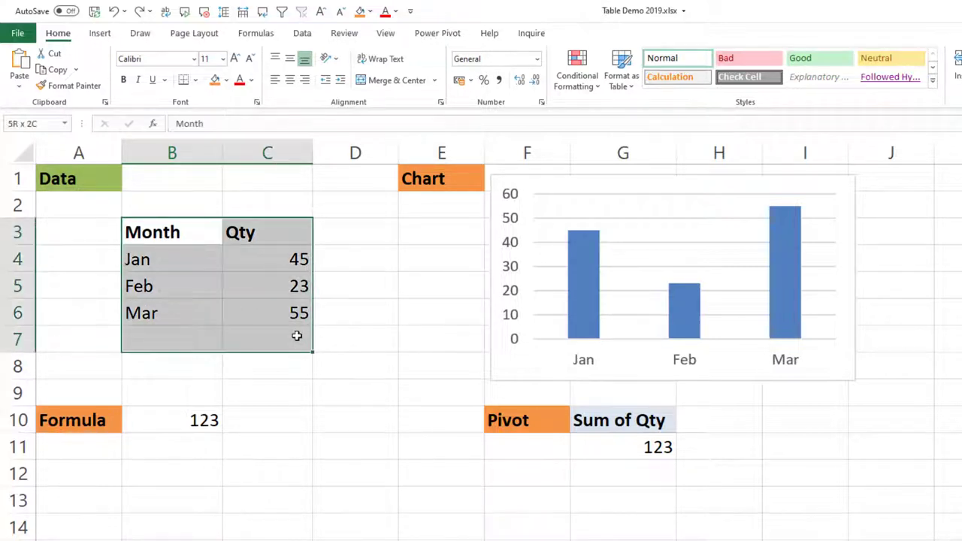
left_click(100, 34)
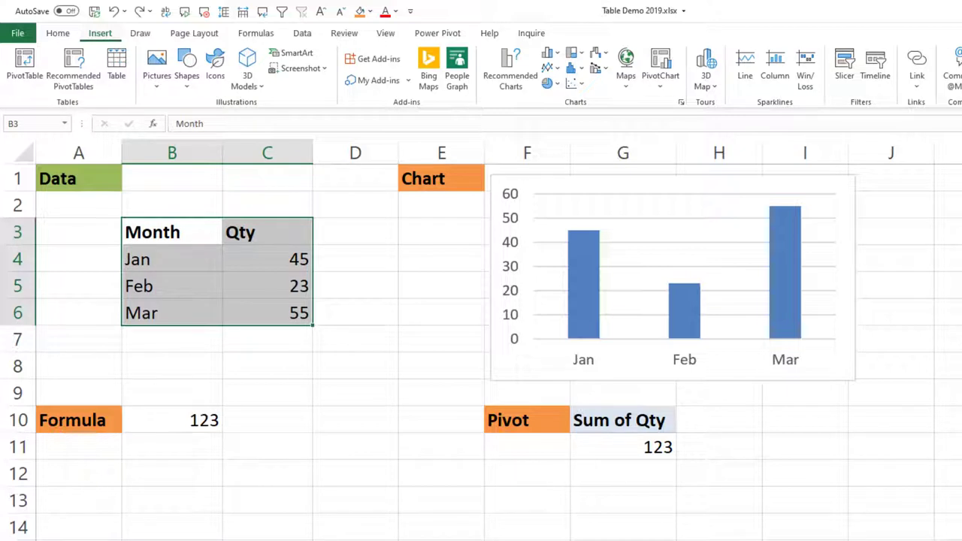
key("ctrl+t")
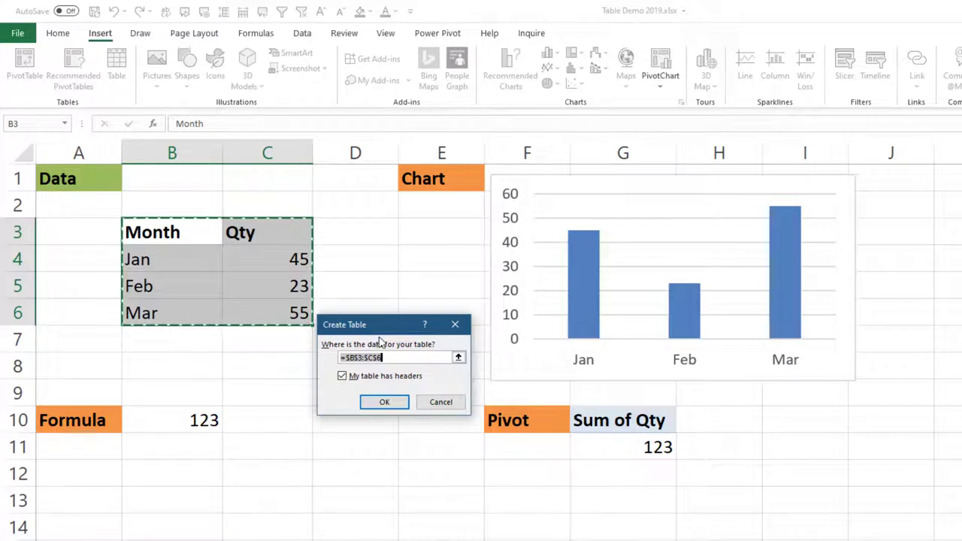
left_click(384, 403)
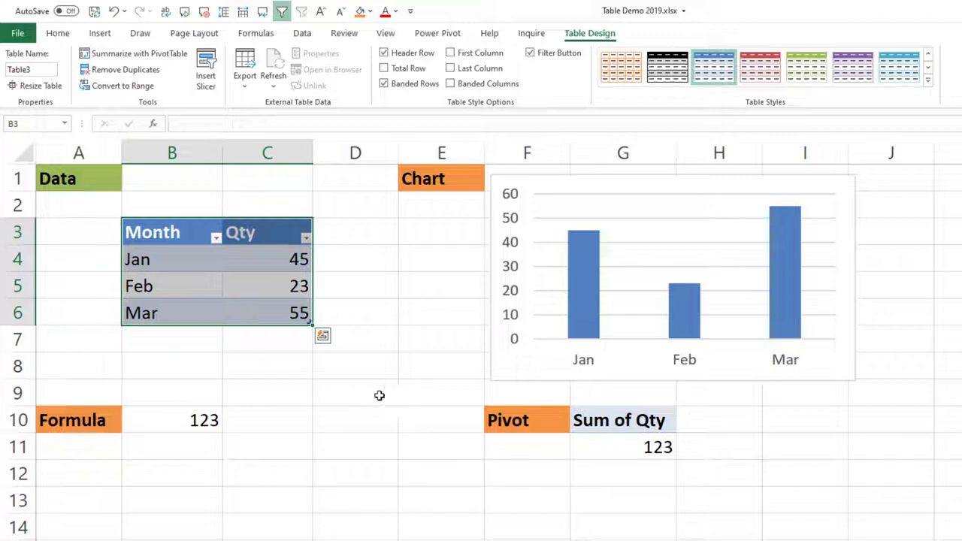
left_click(284, 344)
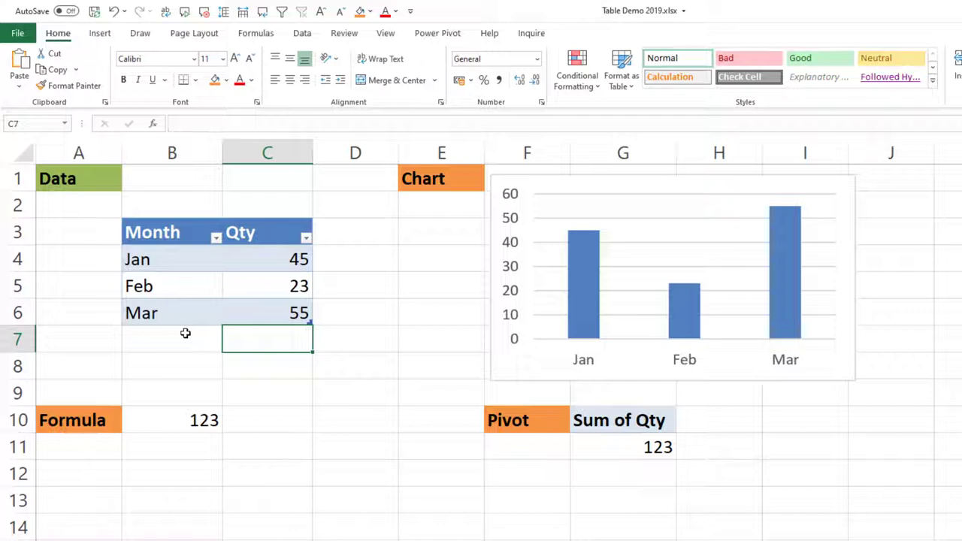
Add an Apr row with quantity 98 below Mar in the table
left_click(185, 333)
type("Apr")
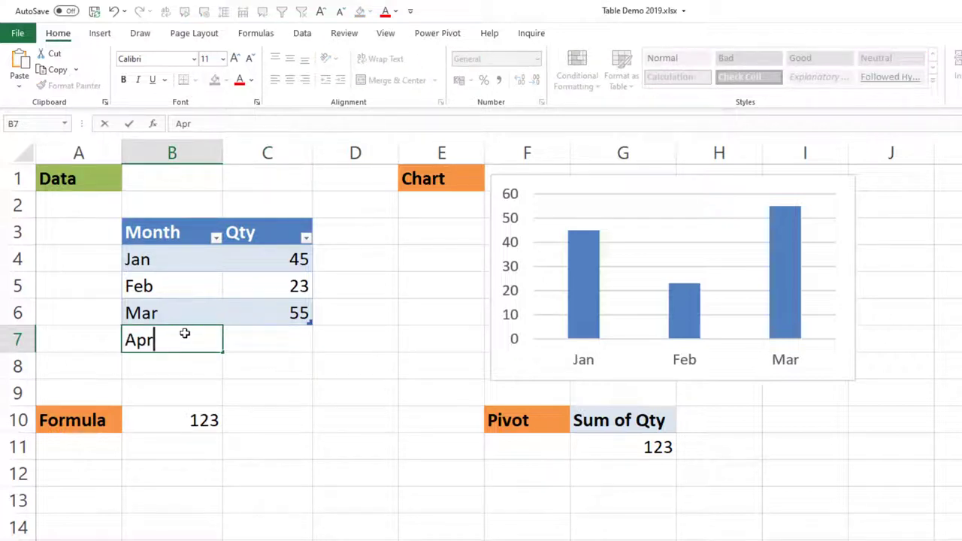
key("Tab")
type("98")
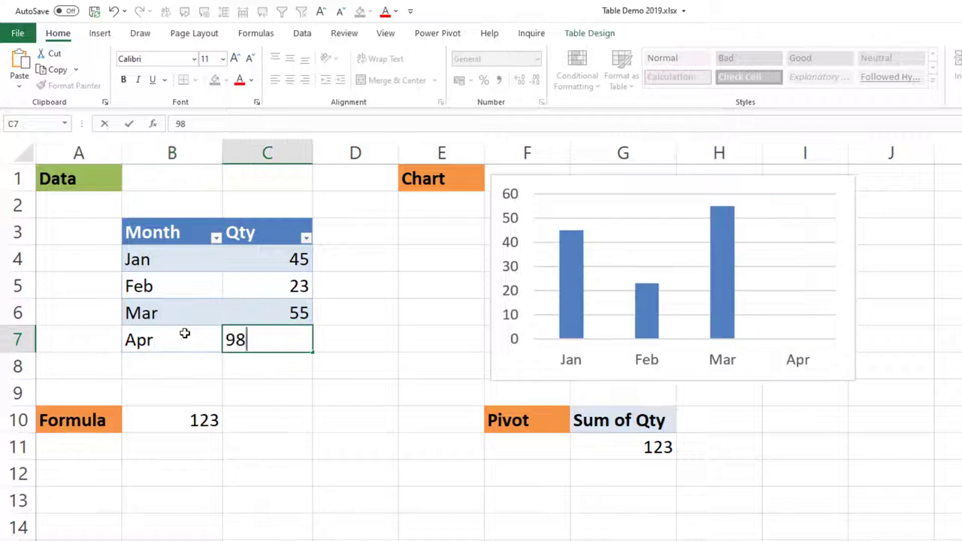
left_click(185, 333)
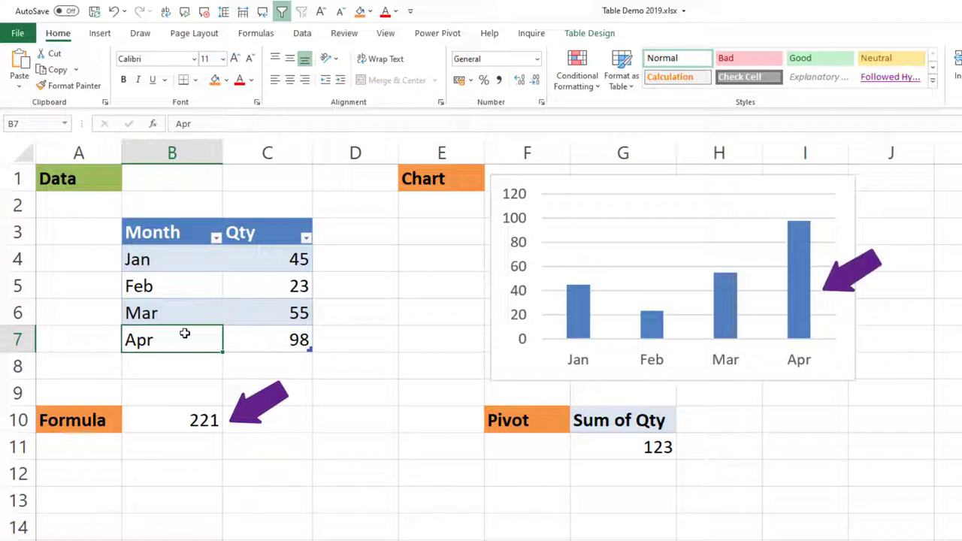
Add a Return column in D3 with values 12 and 23
key("Right")
key("Right")
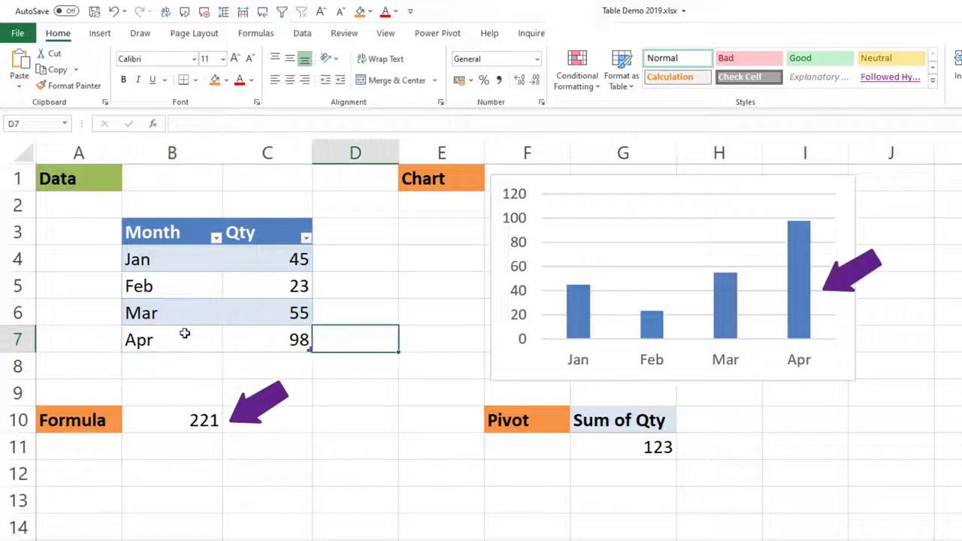
key("Up")
key("Up")
key("Up")
key("Up")
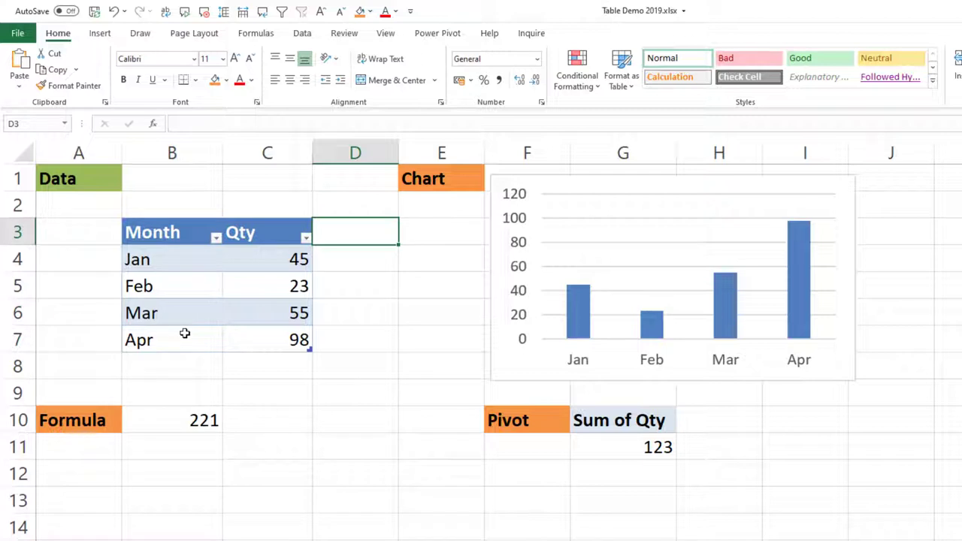
type("Return")
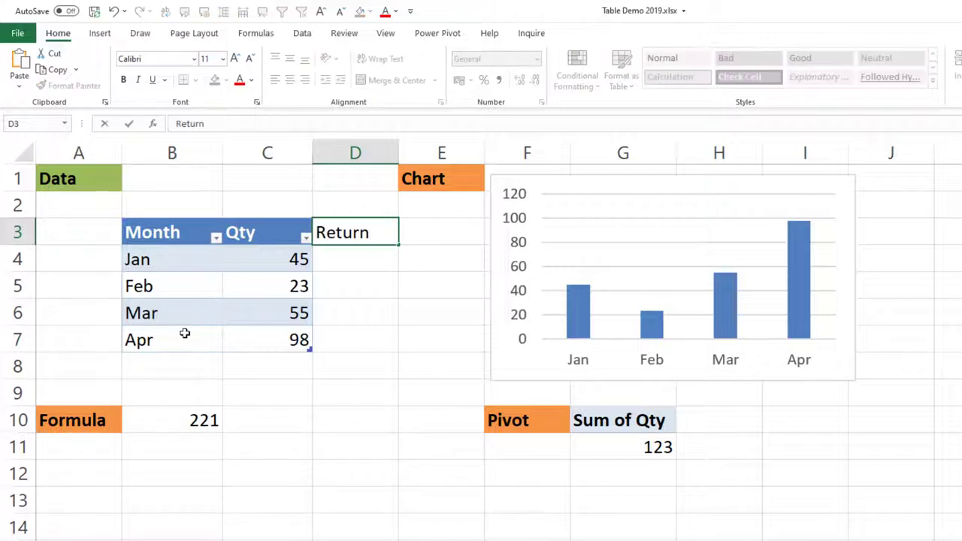
key("Return")
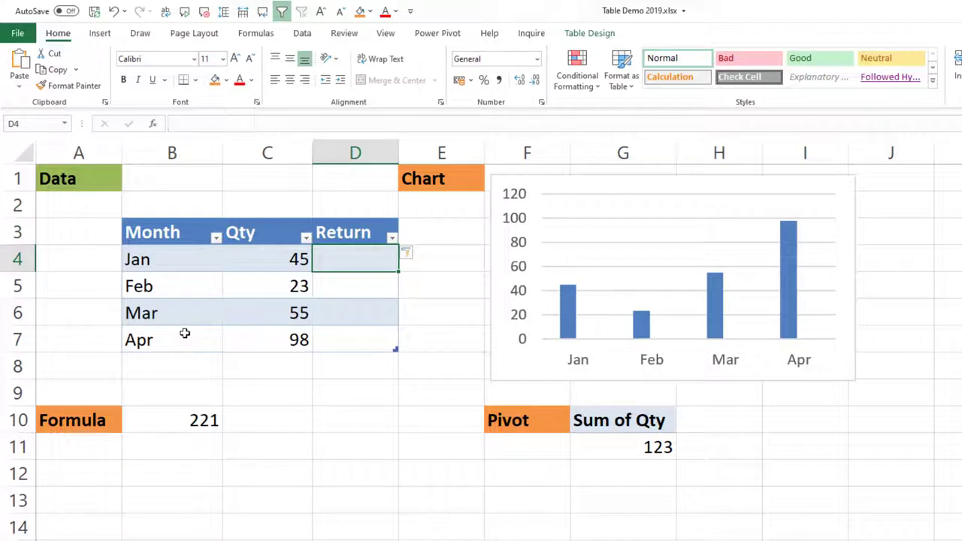
type("12")
key("Return")
type("23")
key("Return")
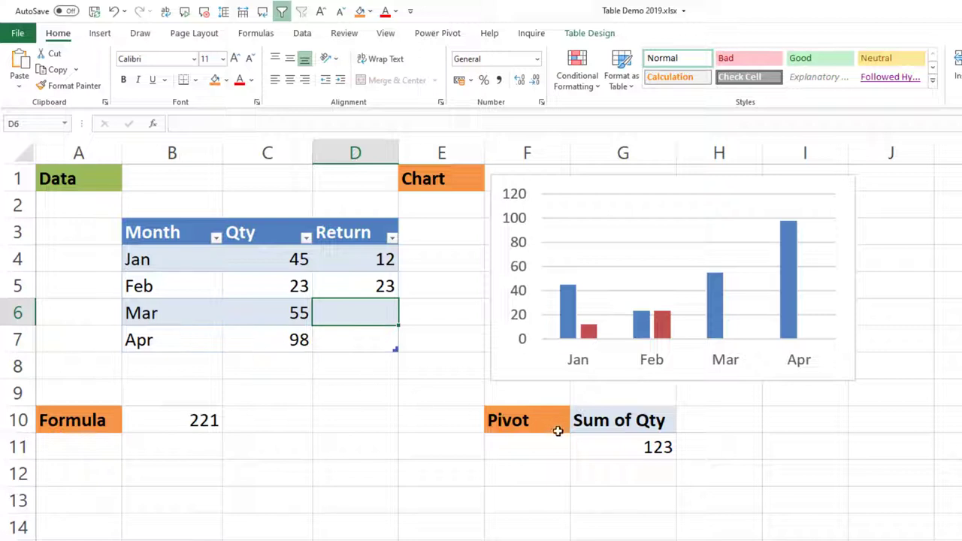
Refresh the pivot in G11 so Sum of Qty updates from 123 to 221
right_click(597, 446)
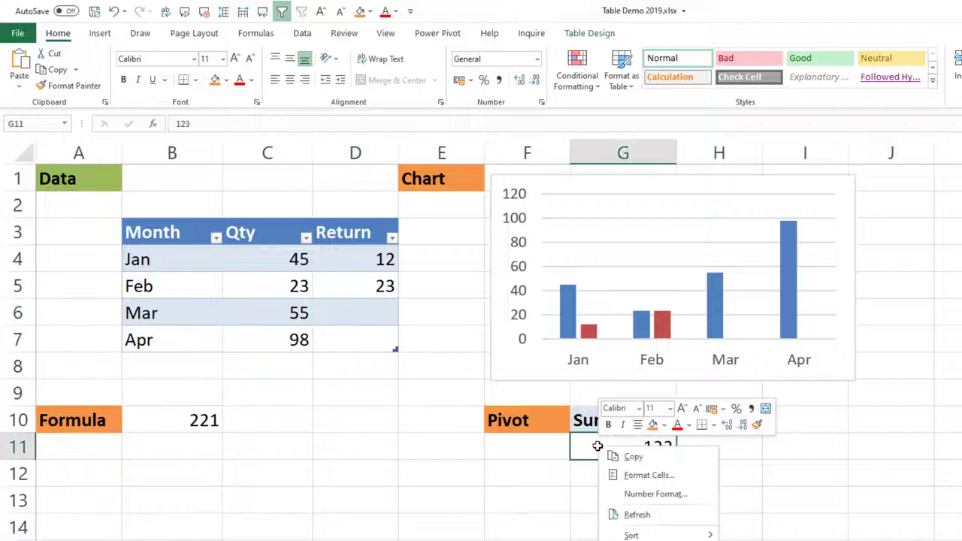
left_click(669, 517)
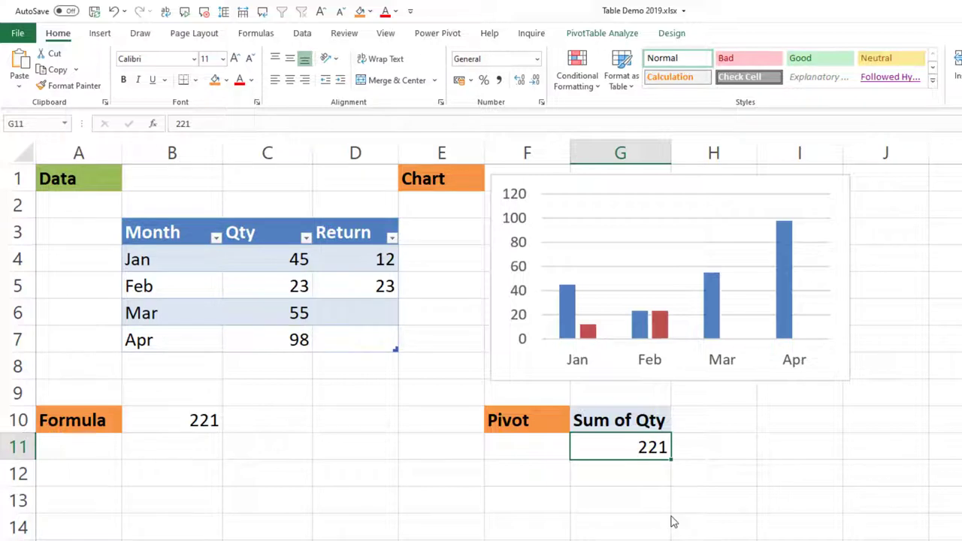
Reveal the KeyTips, then select the first invoice number on the Create sheet
key("alt")
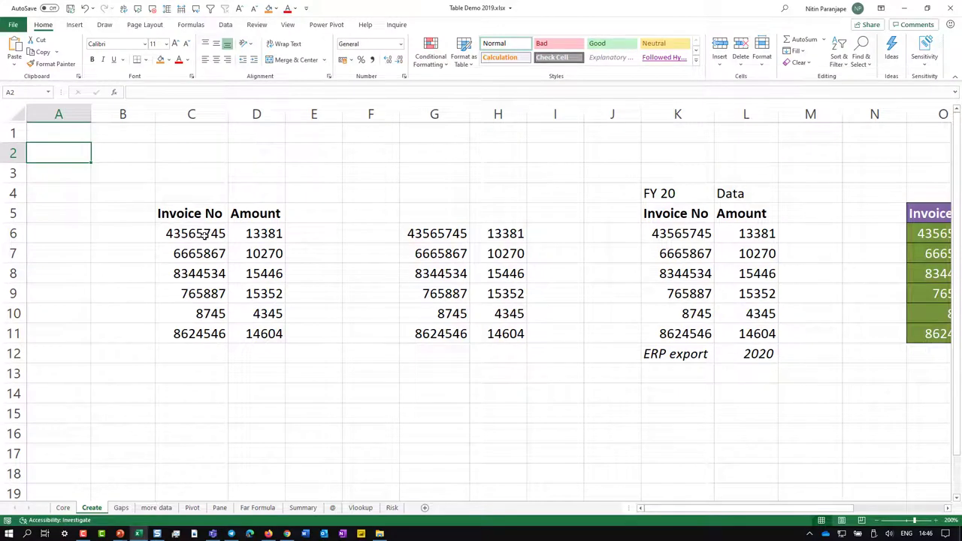
left_click(203, 235)
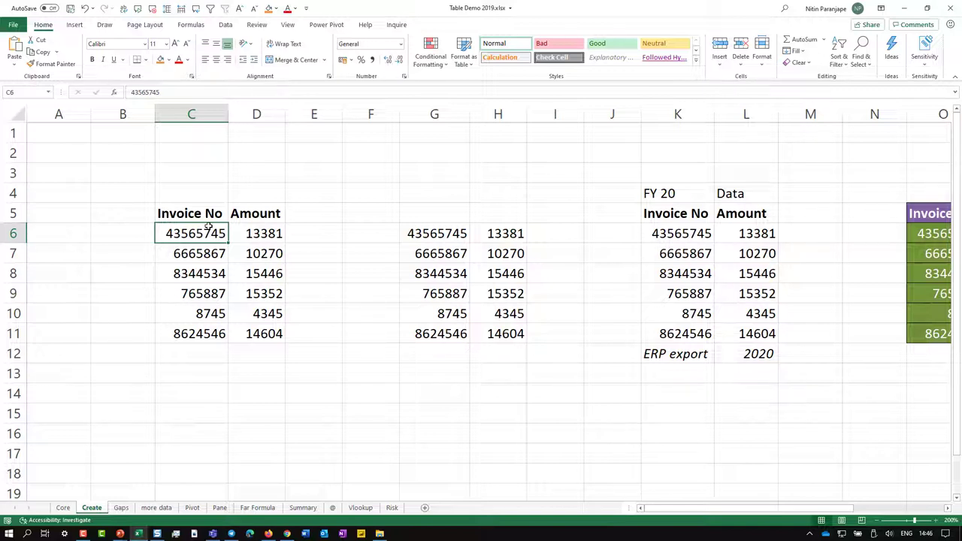
Turn the Invoice No/Amount range and the headerless G6:H11 block into tables with Column1/Column2 headers
key("ctrl+t")
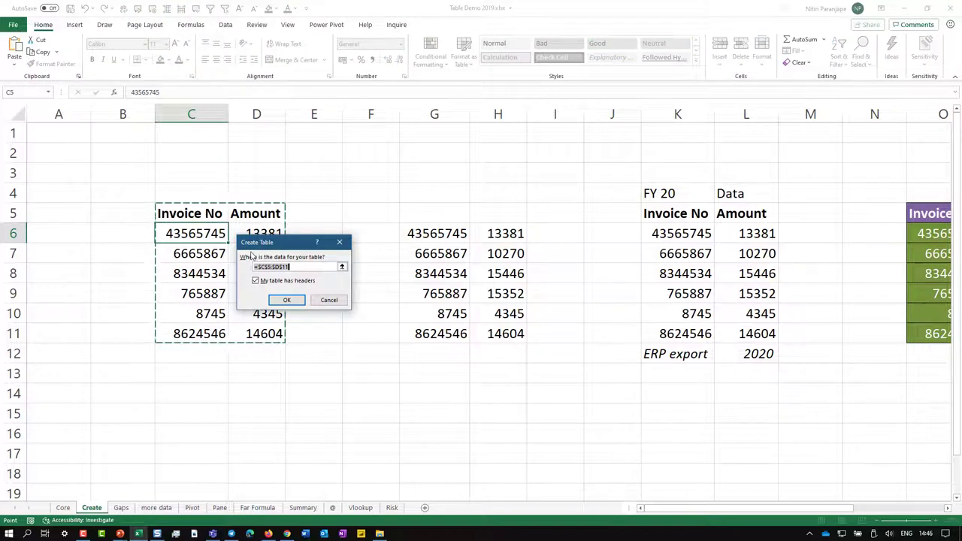
left_click(287, 300)
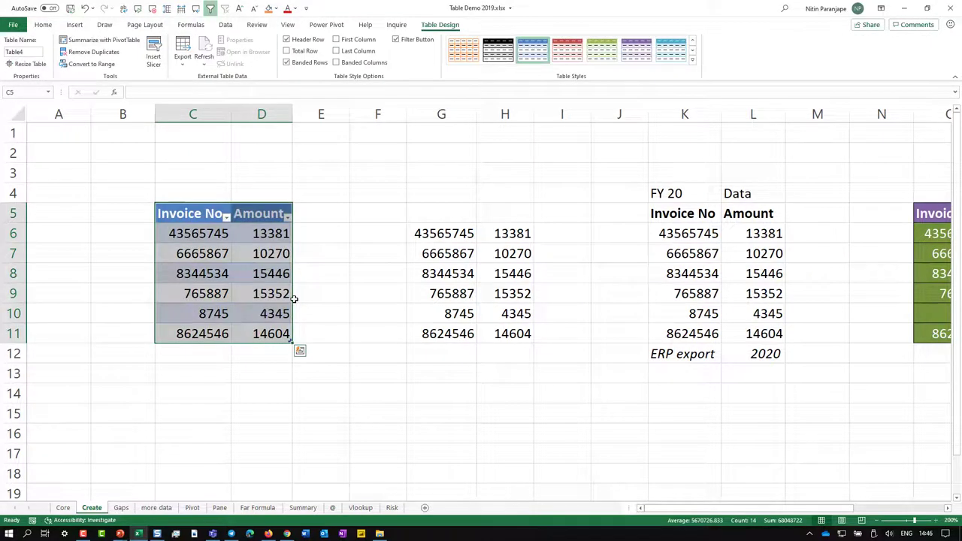
left_click(478, 297)
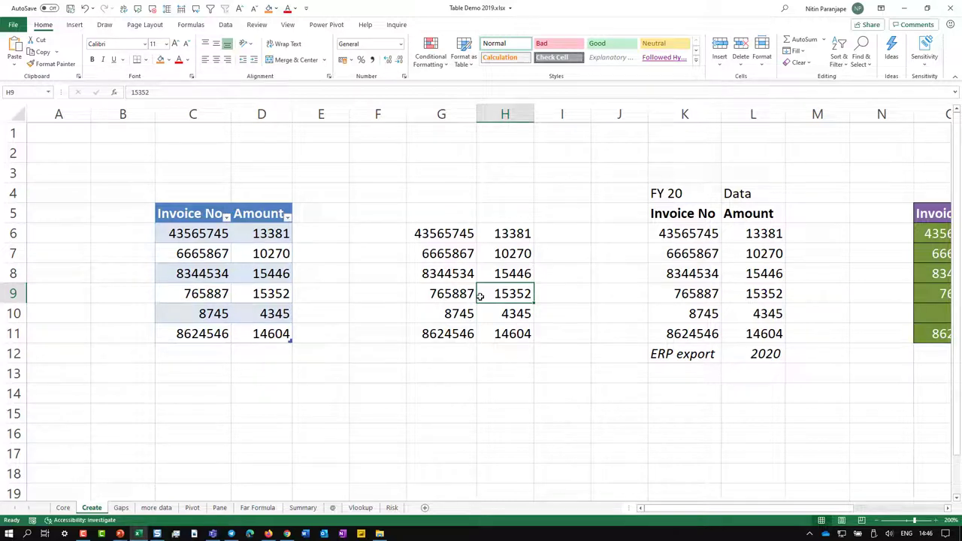
key("ctrl+t")
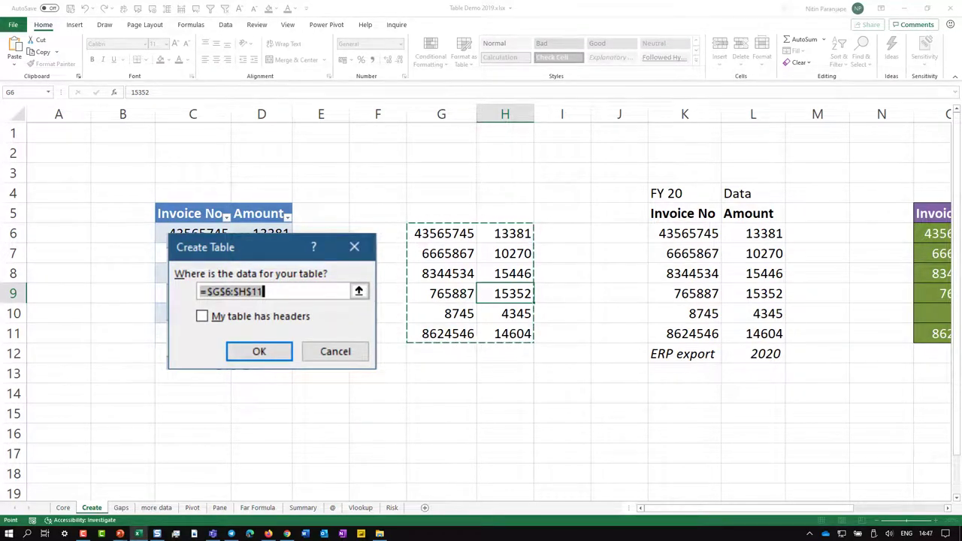
key("Return")
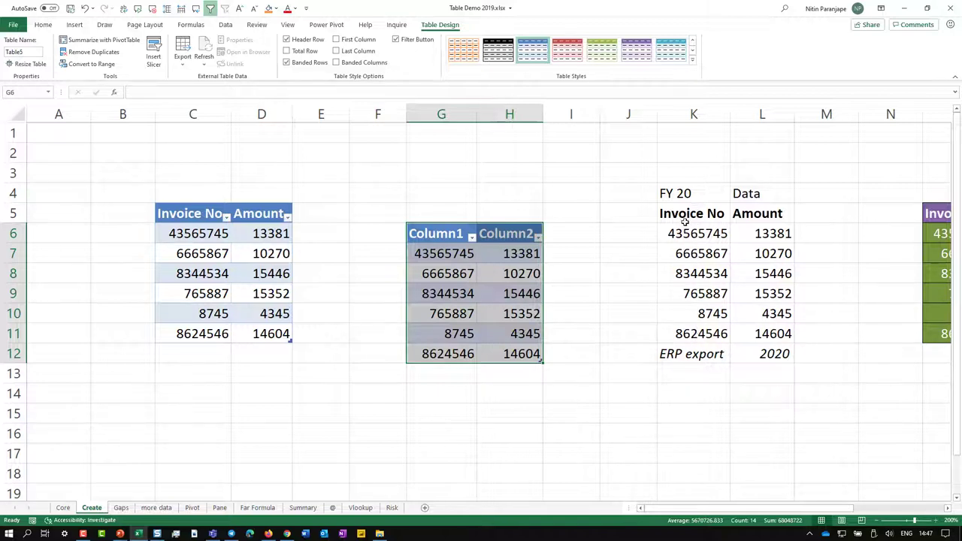
Convert the FY 20 invoice range K5:L11 into a table using its header row
left_click_drag(685, 215, 739, 332)
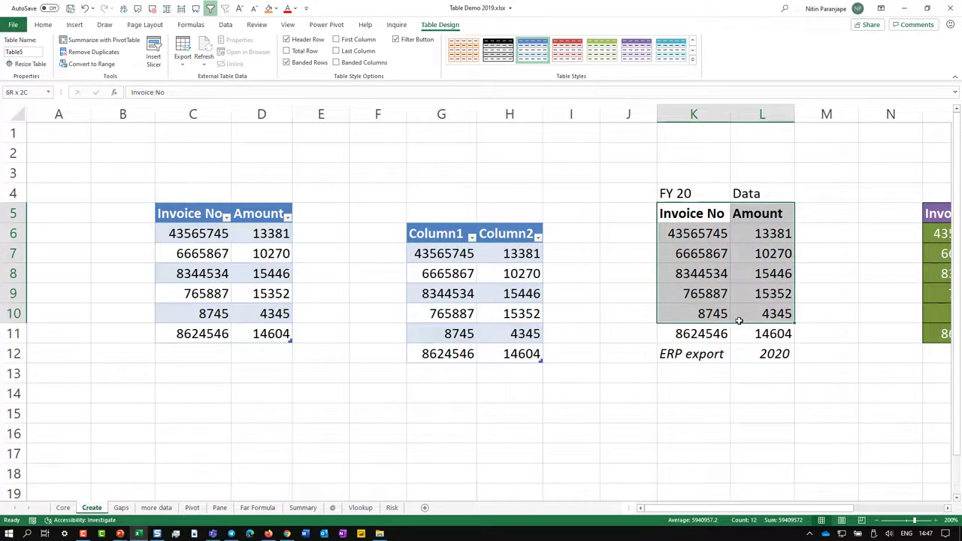
left_click_drag(740, 331, 740, 333)
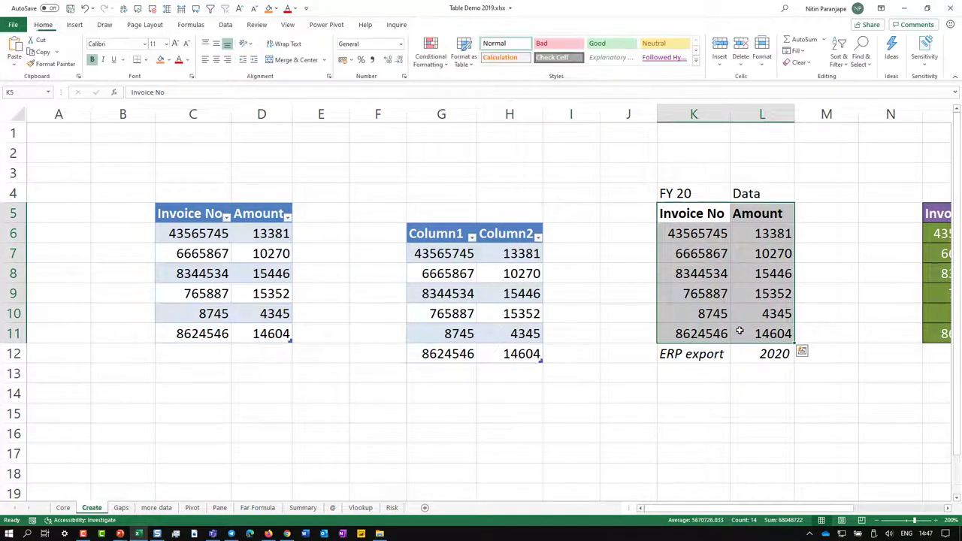
key("ctrl+t")
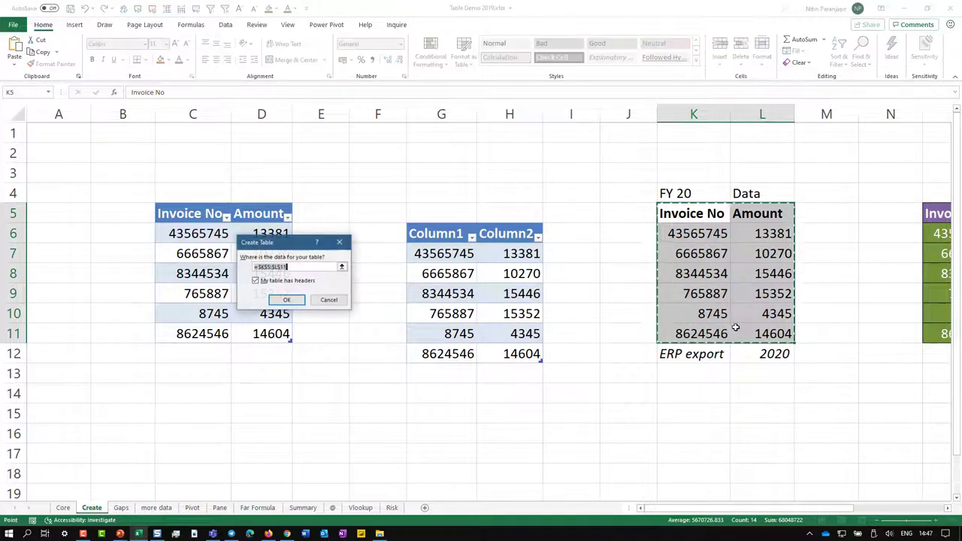
key("Return")
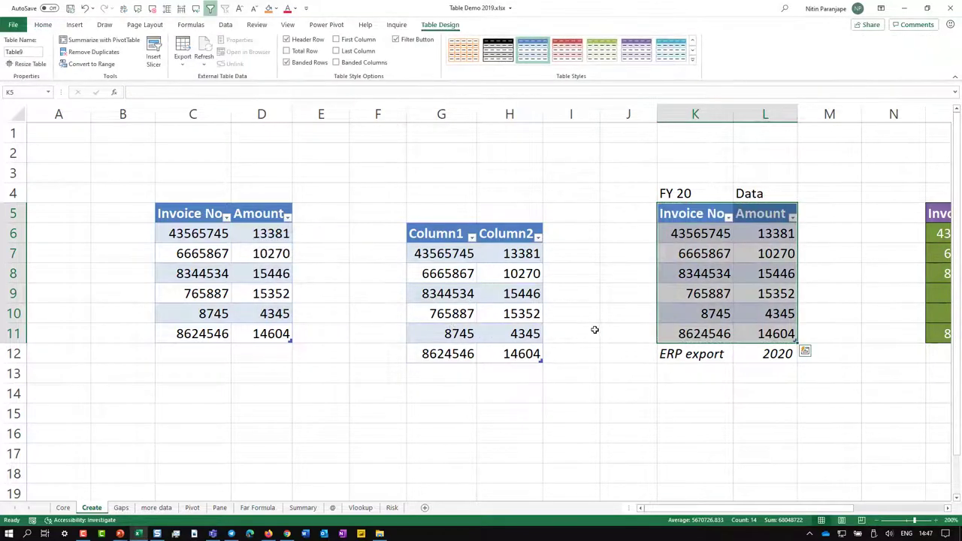
scroll(594, 328, "right", 5)
left_click(128, 233)
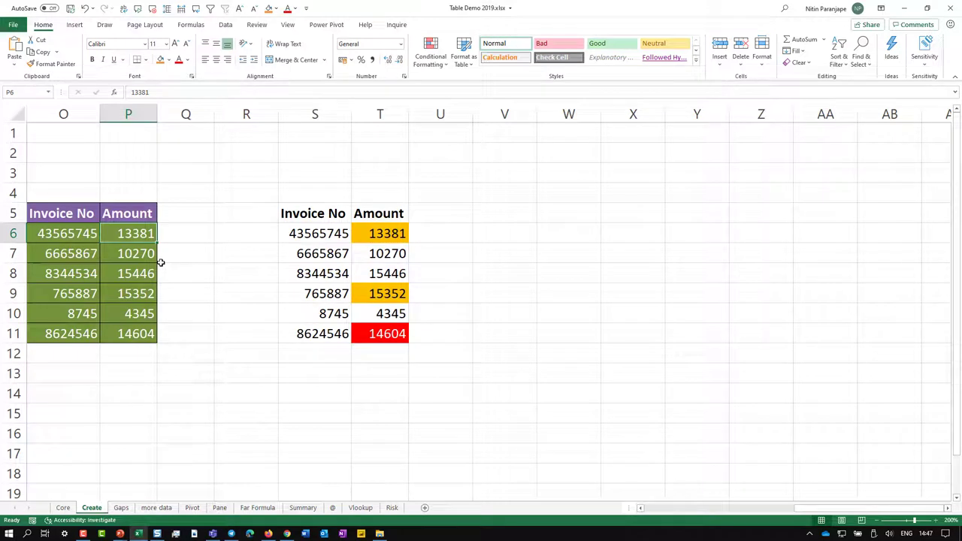
Make the green invoice range a table and restyle it, clearing its old formatting
left_click_drag(94, 218, 132, 336)
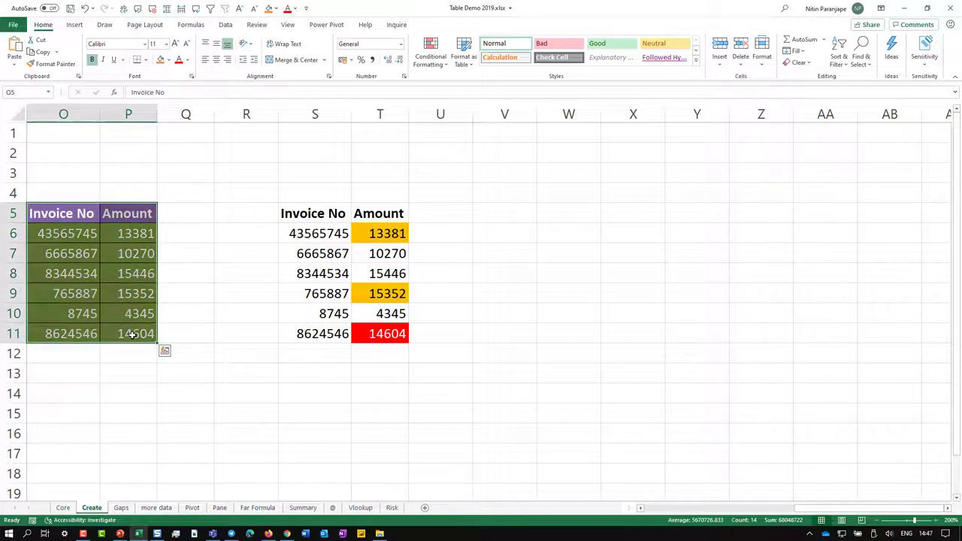
key("ctrl+t")
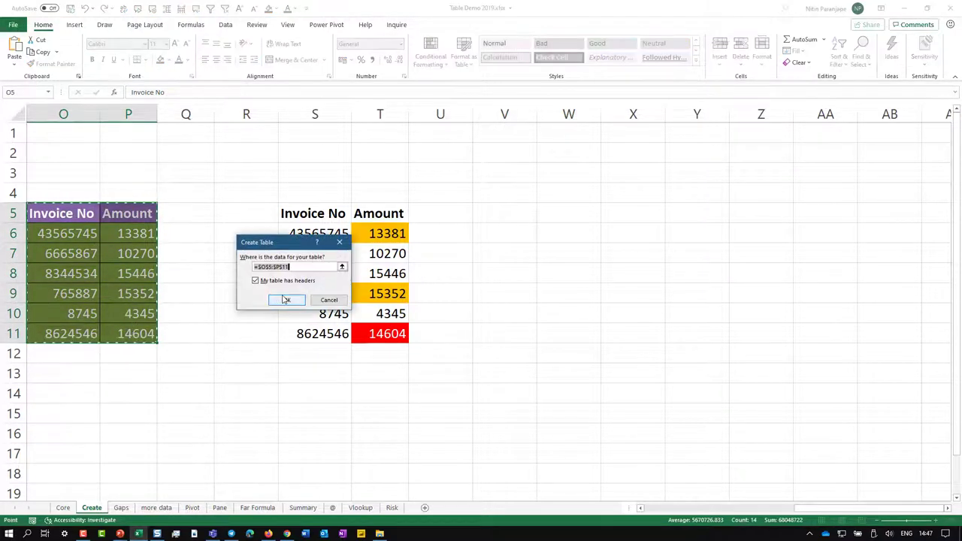
left_click(282, 297)
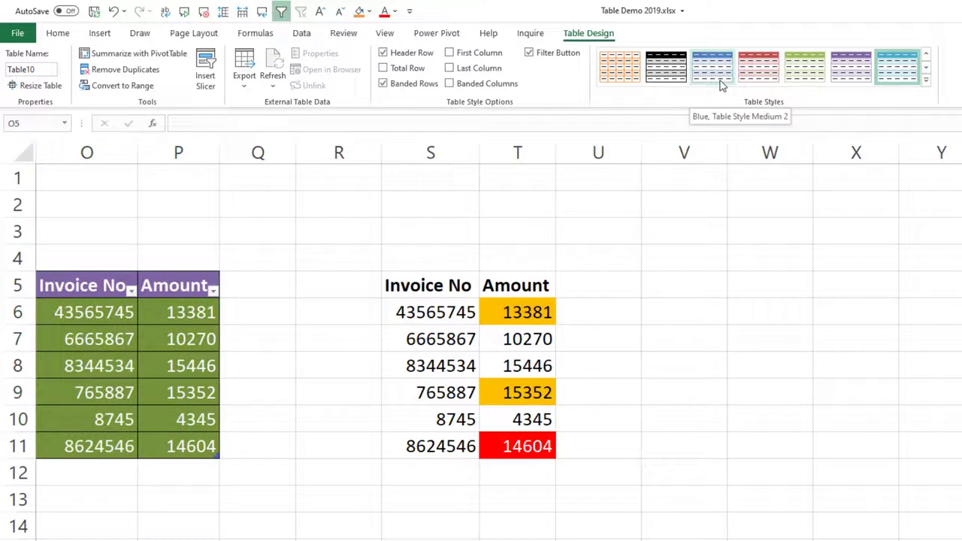
right_click(719, 83)
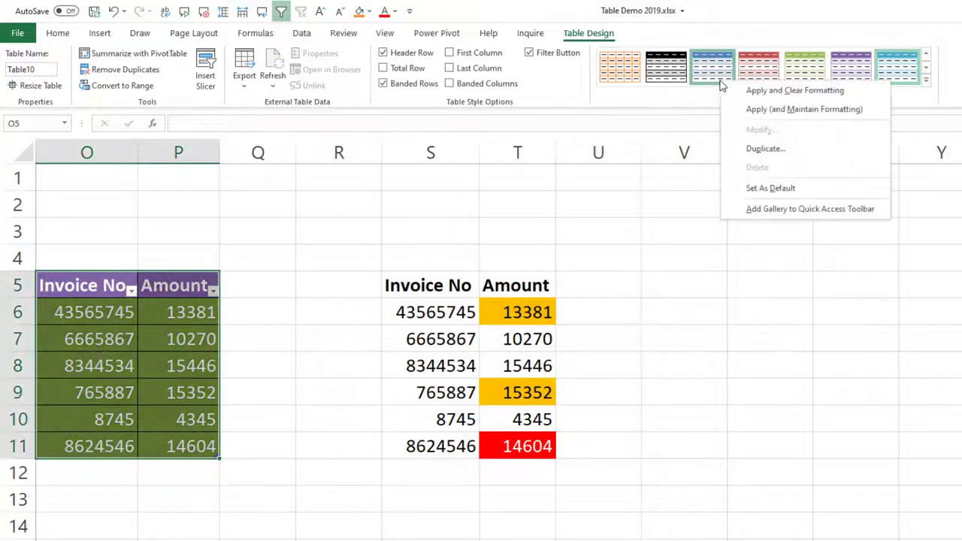
left_click(782, 91)
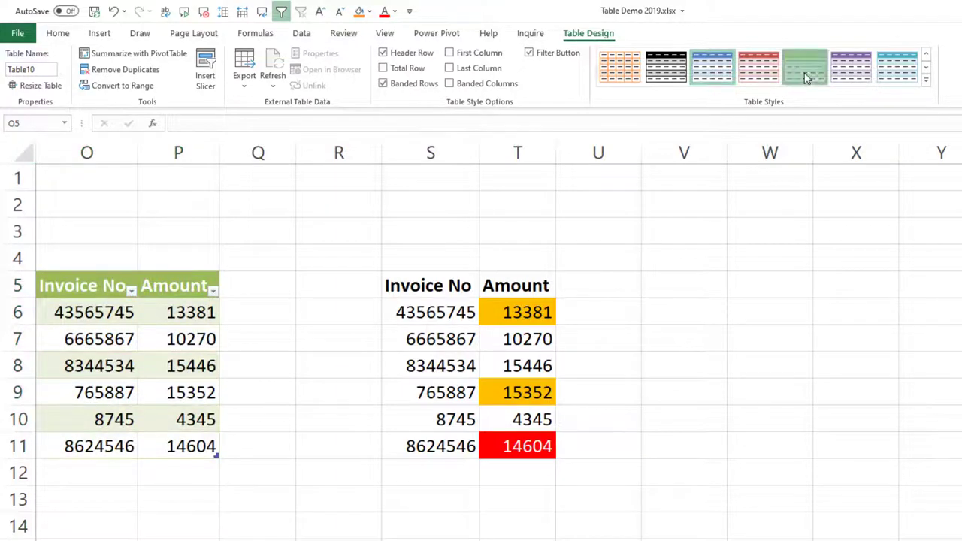
left_click(805, 77)
Turn the Invoice No/Amount/Status list into a blue-styled table, clearing the orange and red fills
left_click(460, 291)
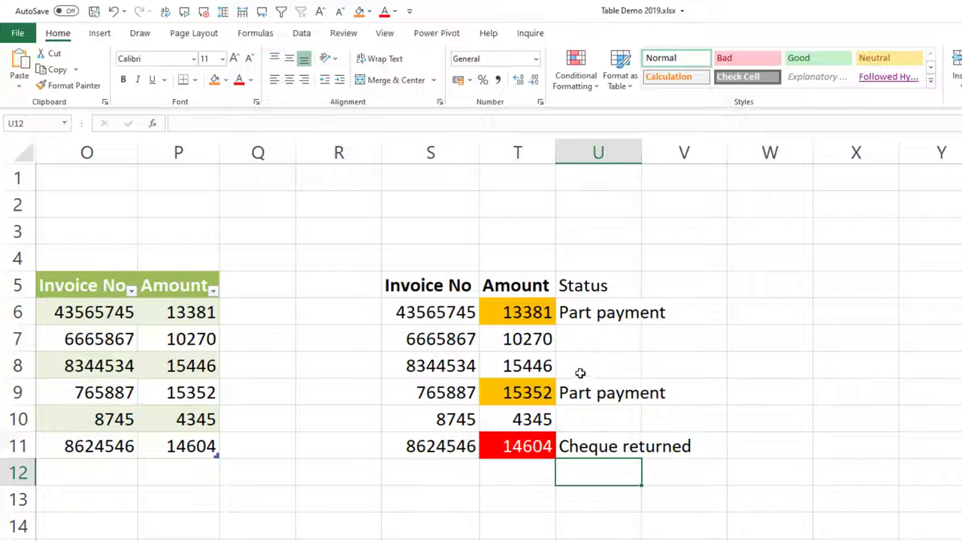
left_click(592, 447)
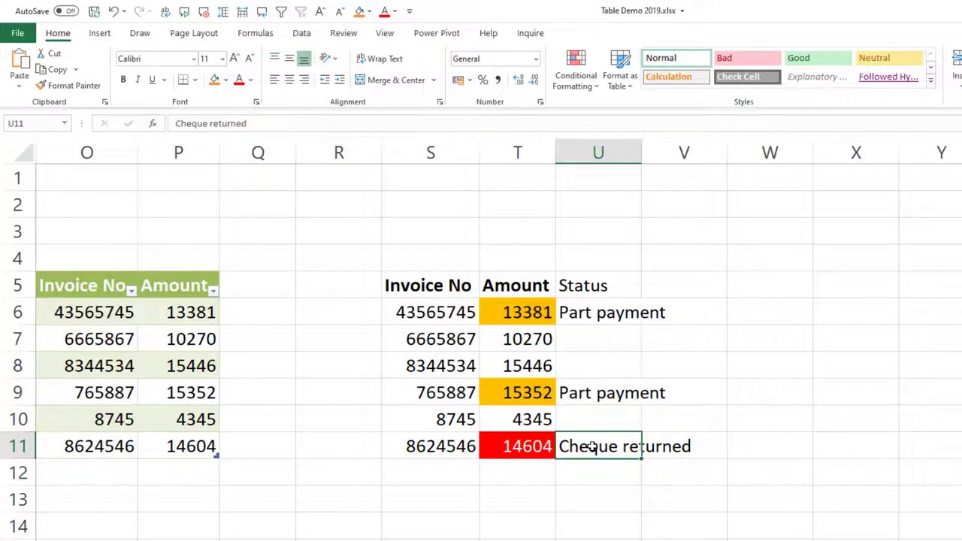
key("ctrl+t")
key("Return")
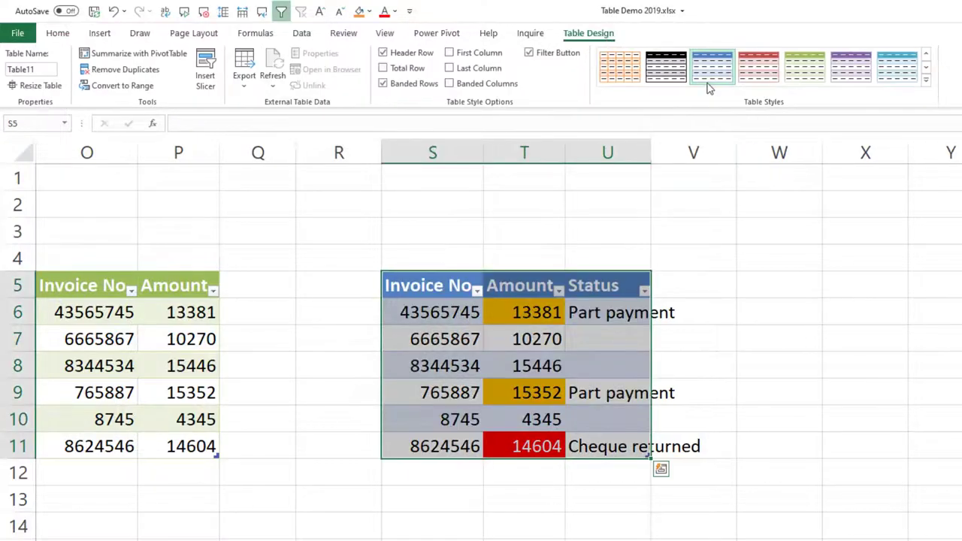
right_click(706, 86)
left_click(747, 94)
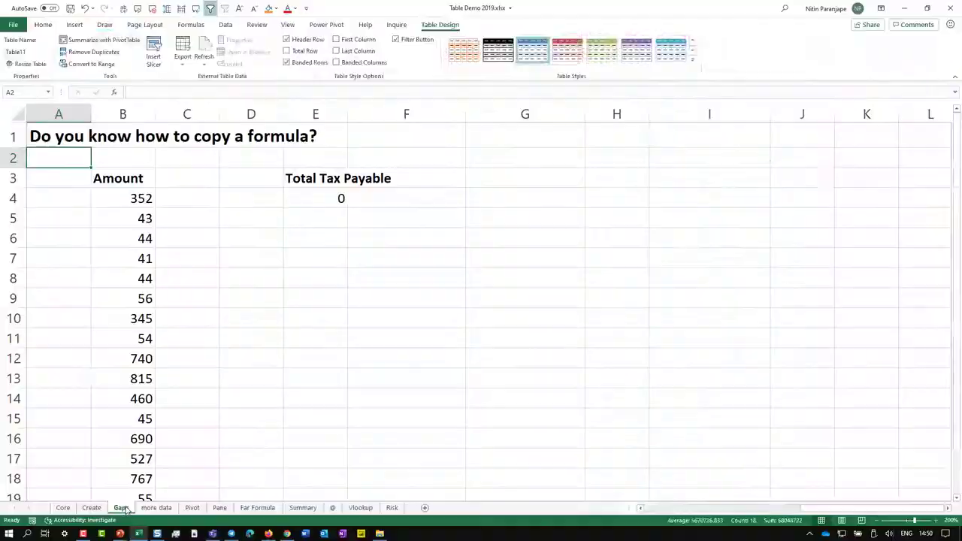
Enter =B4*5% in C4 to get a tax of 17.6 on 352
left_click(187, 205)
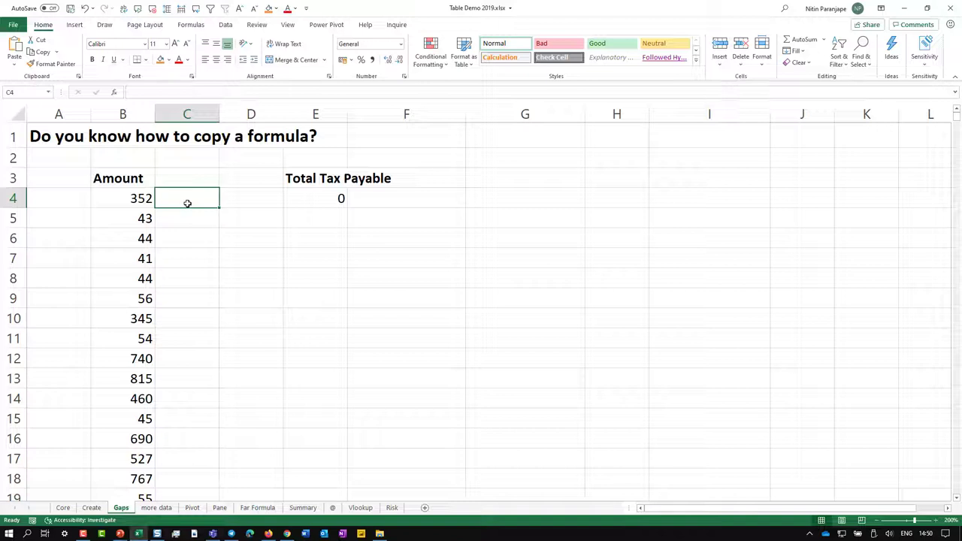
type("=B4*5%")
key("Return")
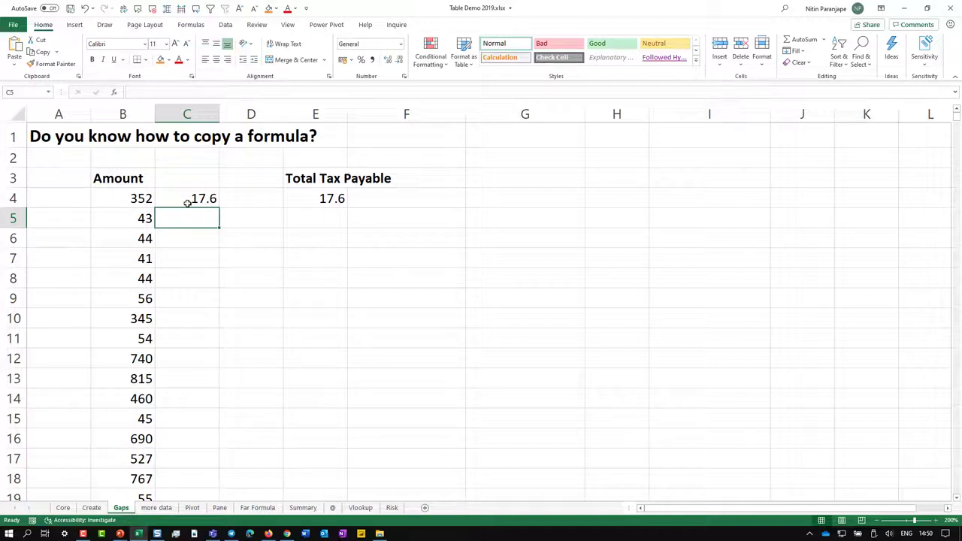
Copy the C4 tax formula down column C with the fill handle
left_click(188, 203)
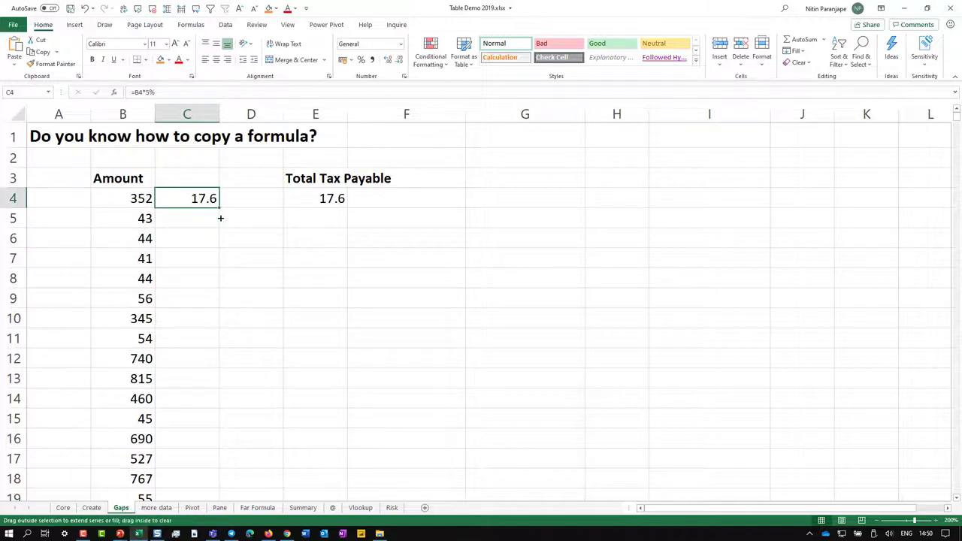
mouse_move(219, 209)
left_mouse_down()
mouse_move(218, 496)
mouse_move(231, 535)
left_mouse_up()
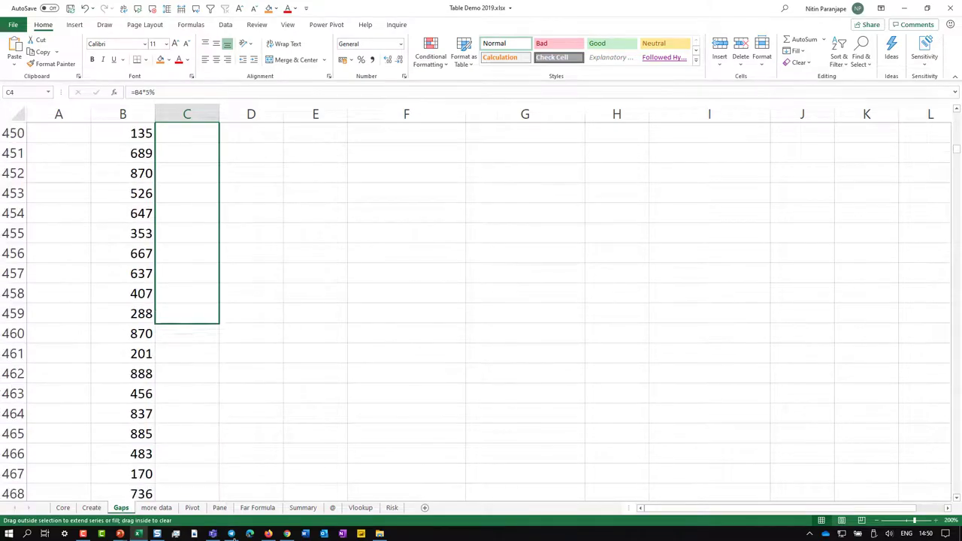
left_click_drag(231, 535, 232, 535)
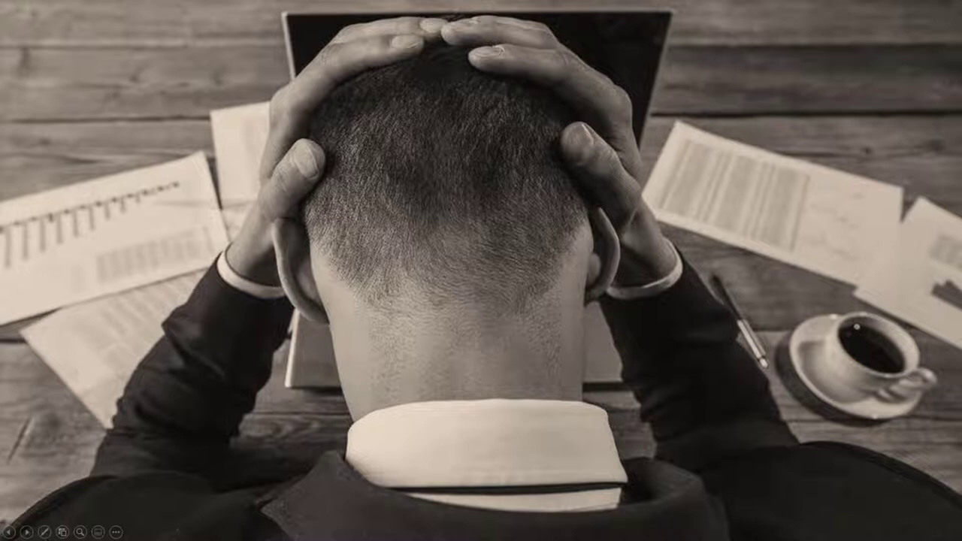
key("alt+Tab")
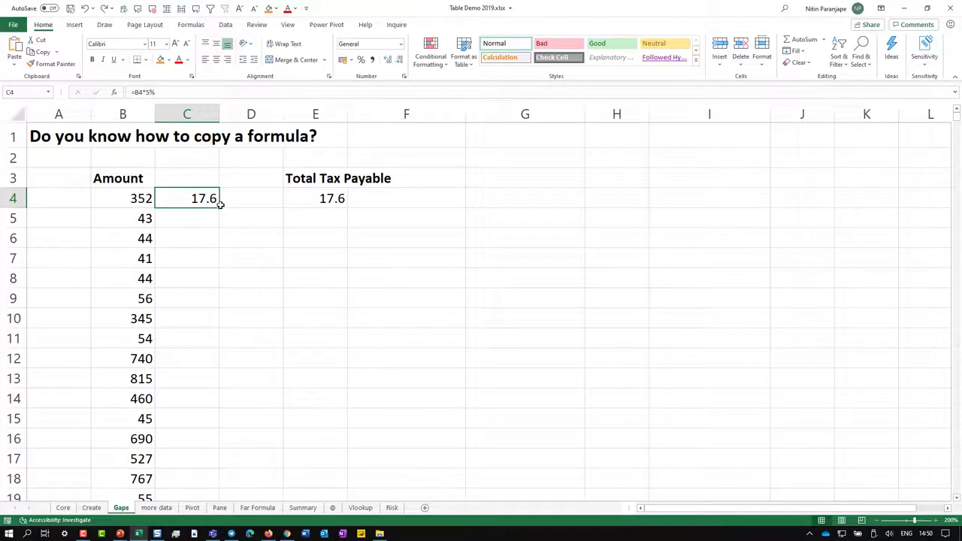
Fill C4's tax formula down column C, confirm it stops at row 44, and return to the top
double_click(219, 206)
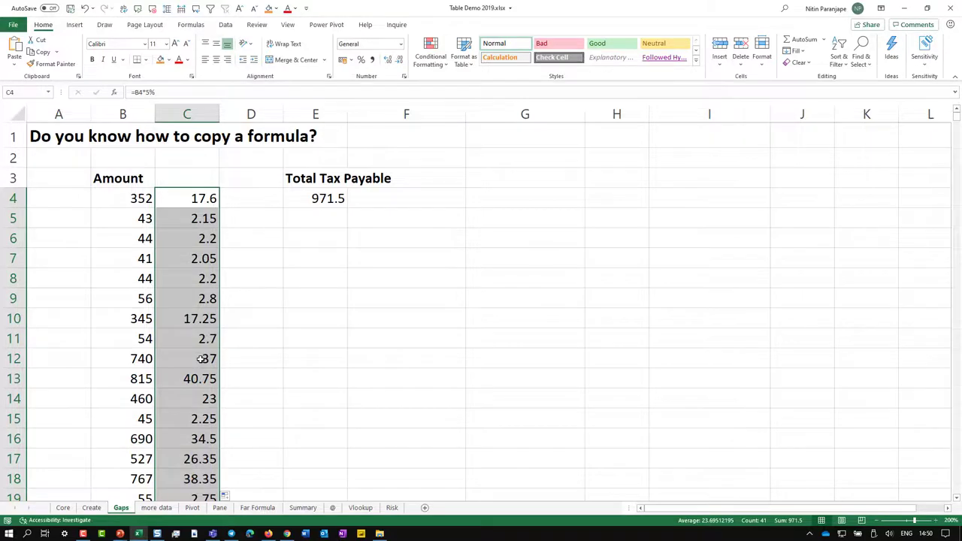
key("End")
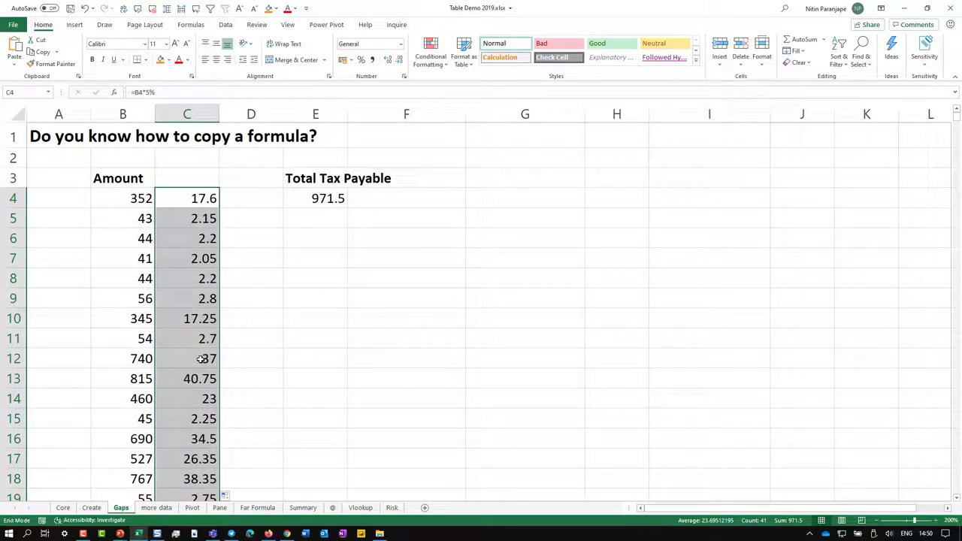
key("Down")
key("Down")
key("Down")
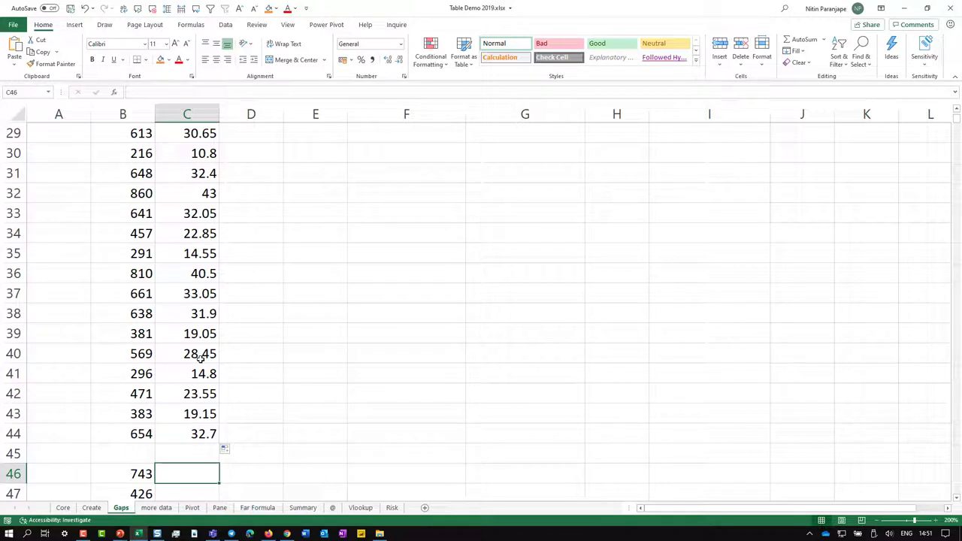
key("ctrl+Up")
key("ctrl+Up")
key("ctrl+Up")
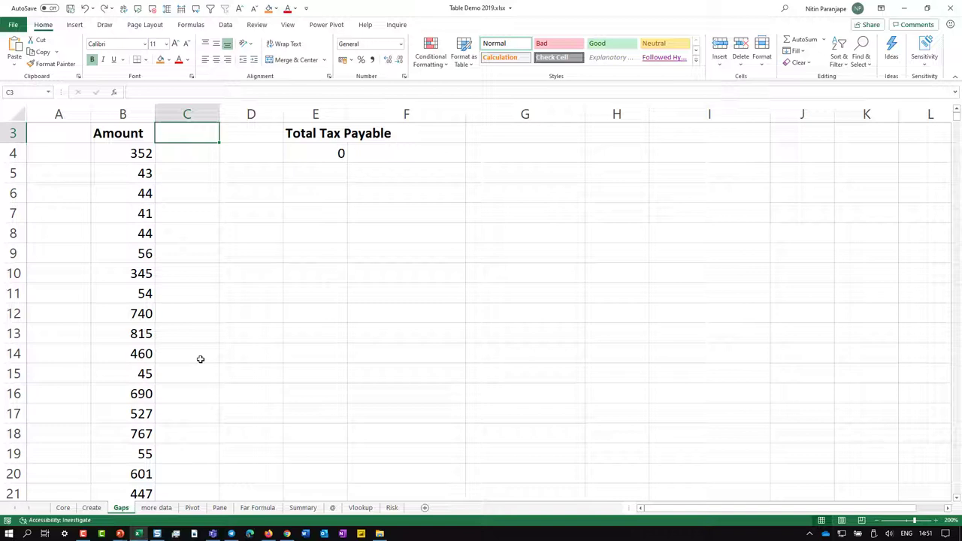
Select the Amount values in column B down to row 5008 and convert them into a table with headers
key("ctrl+End")
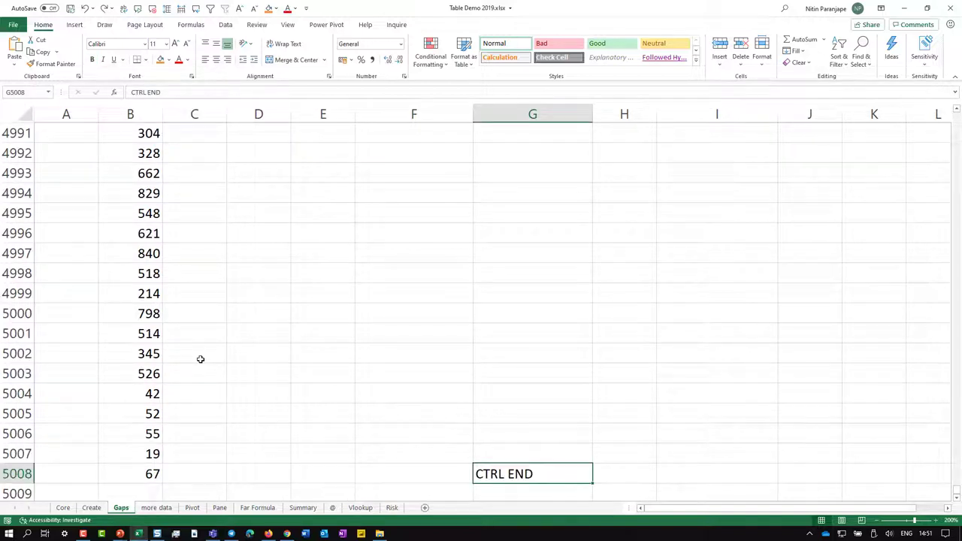
key("Left")
key("Left")
key("Left")
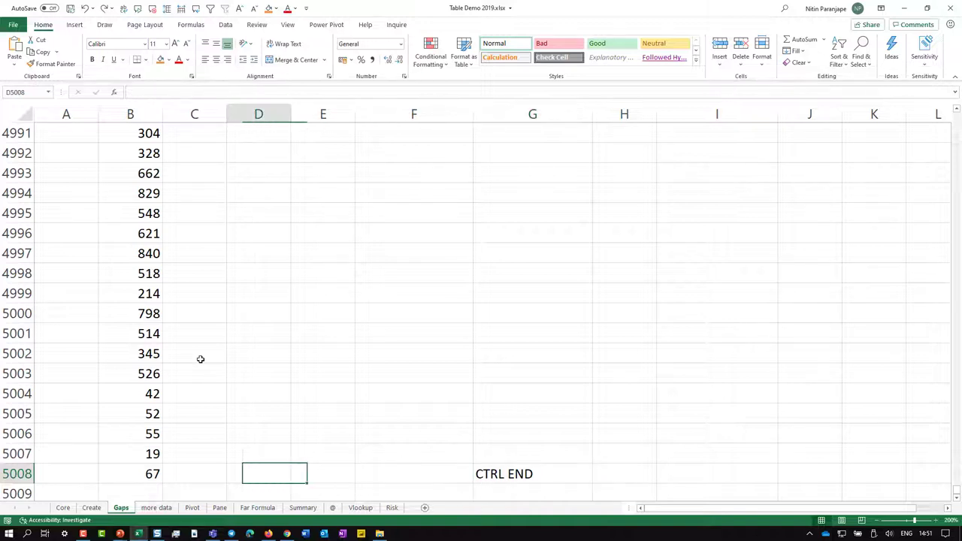
key("Left")
key("Left")
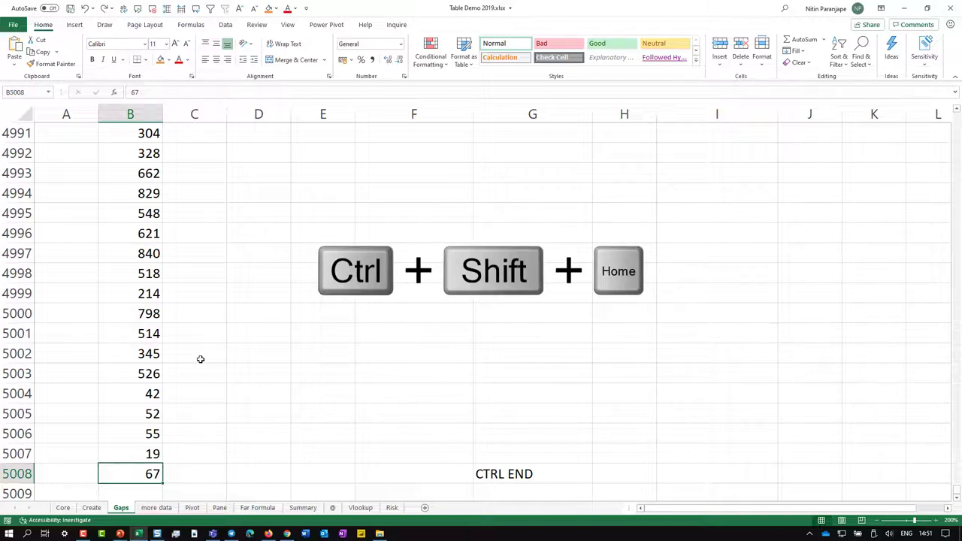
key("ctrl+shift+Home")
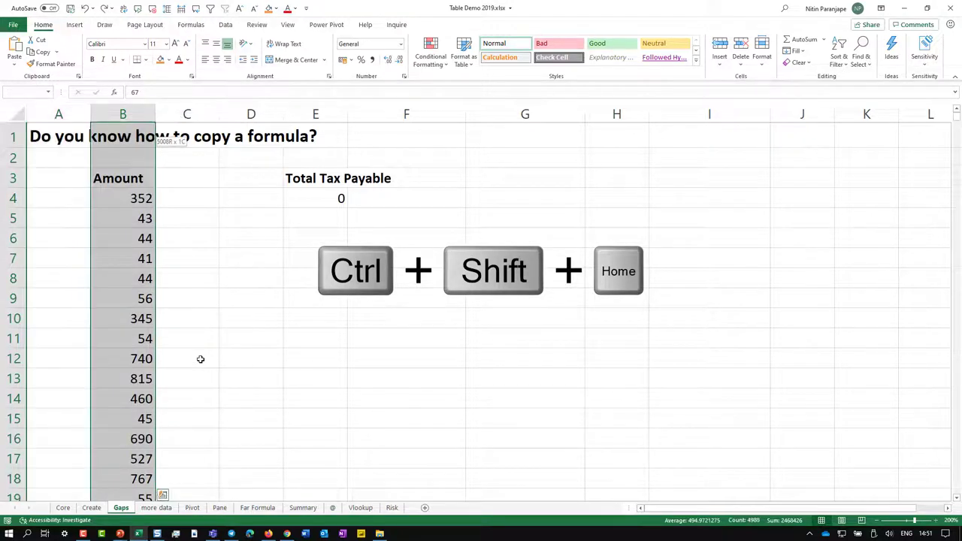
key("shift+Down")
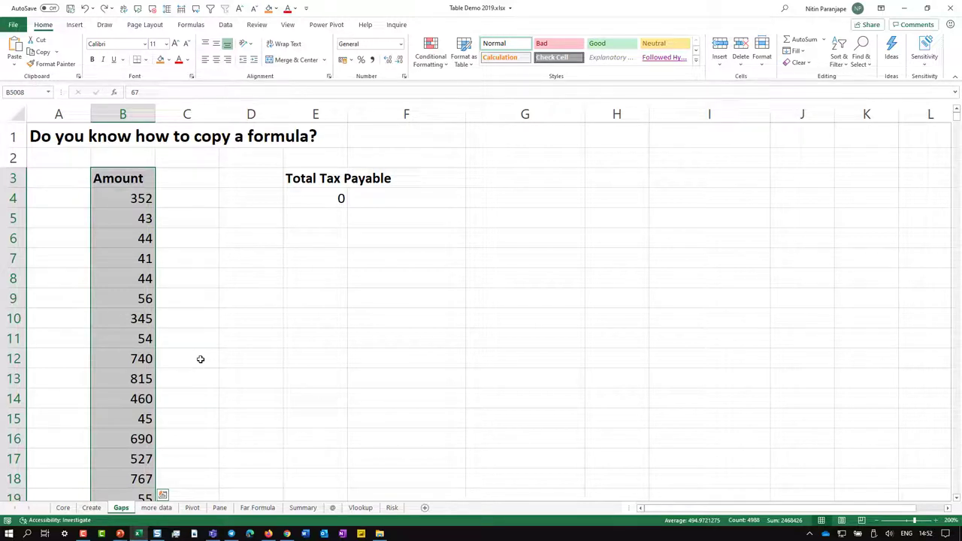
key("ctrl+t")
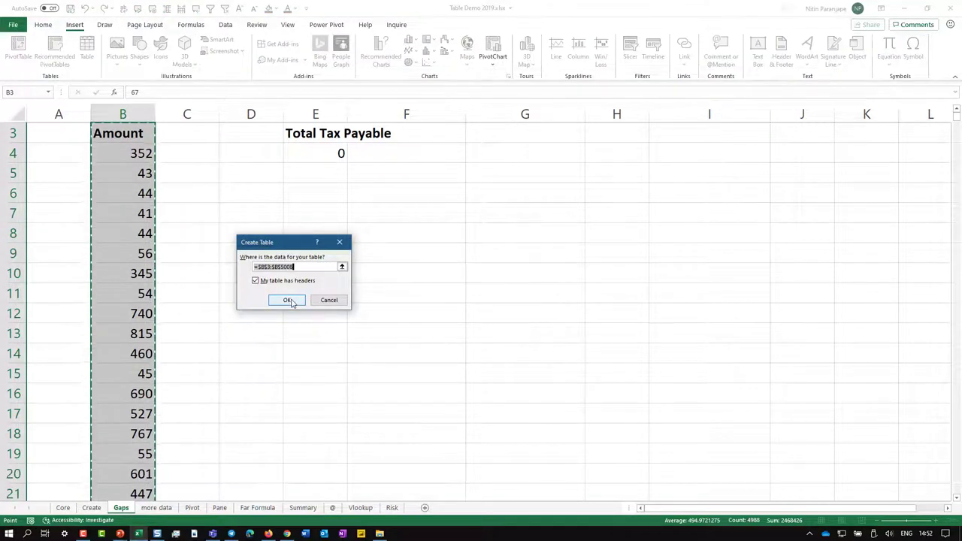
left_click(293, 301)
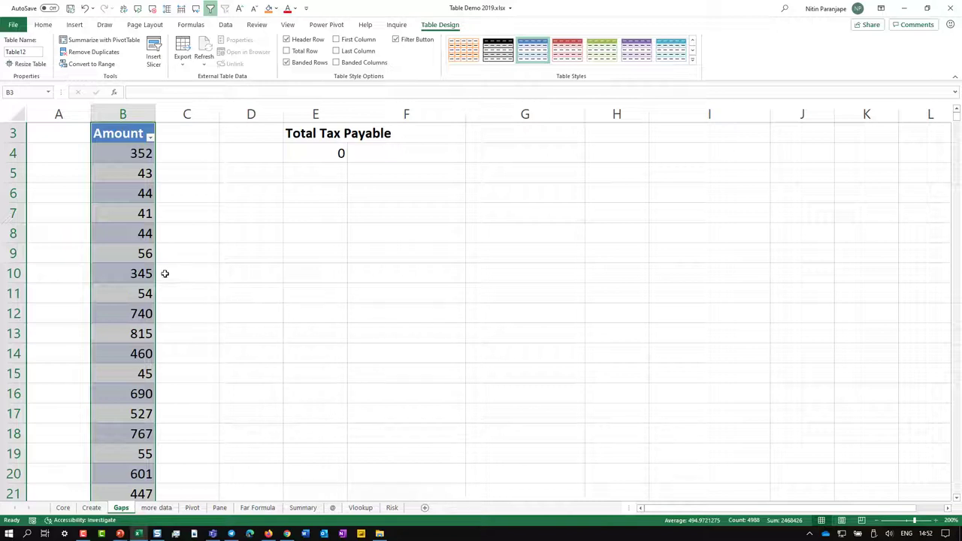
Enter =b4*5% in C4 so the table fills a 5% tax column down to row 5008
left_click(139, 271)
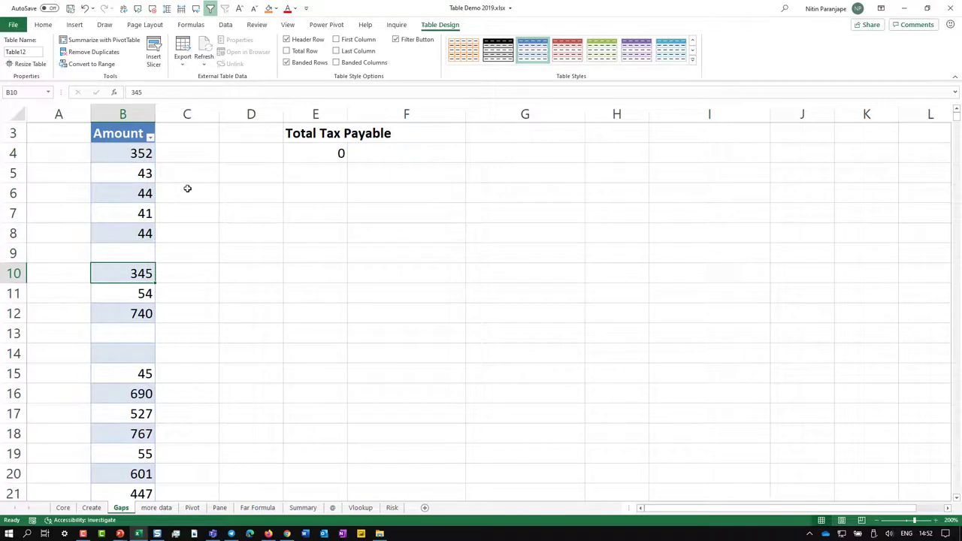
left_click(180, 154)
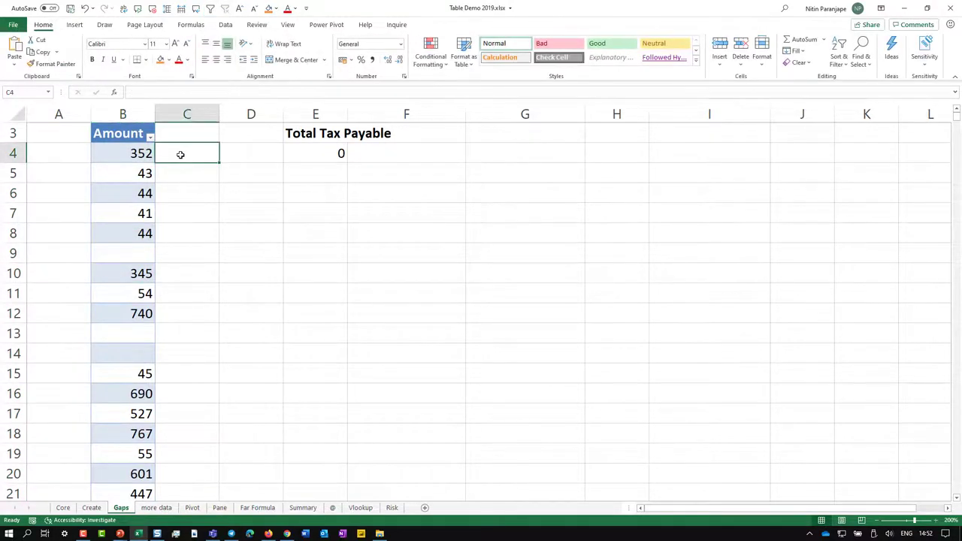
type("=")
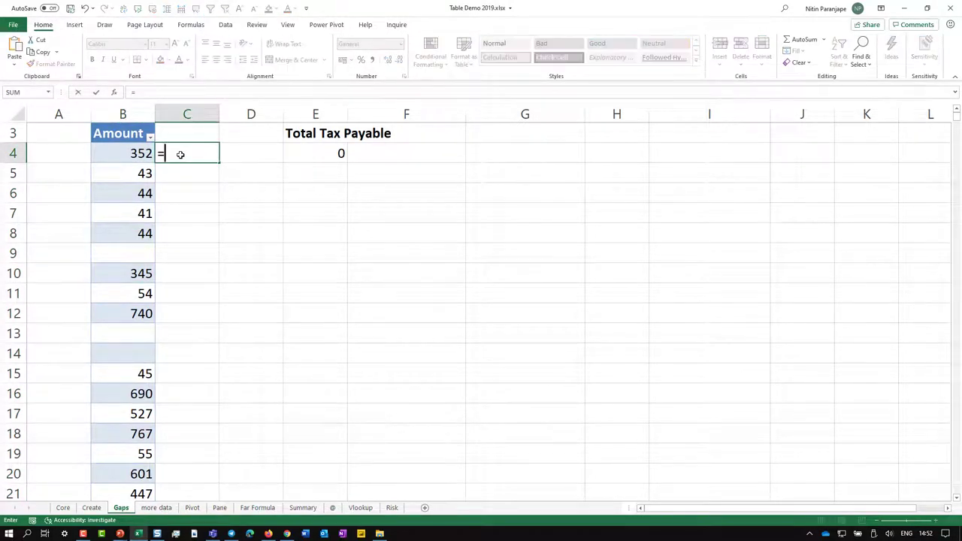
type("b")
type("4*")
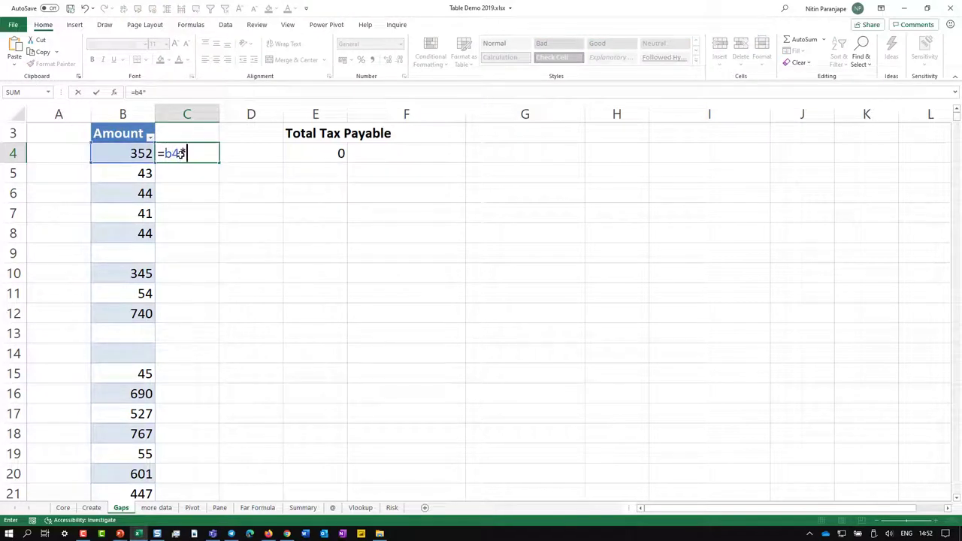
type("5%")
key("Return")
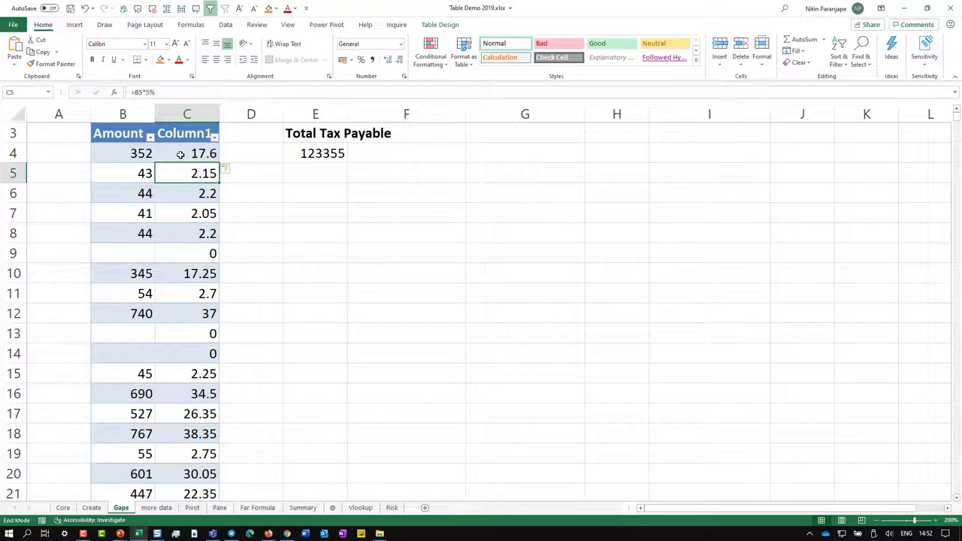
key("ctrl+End")
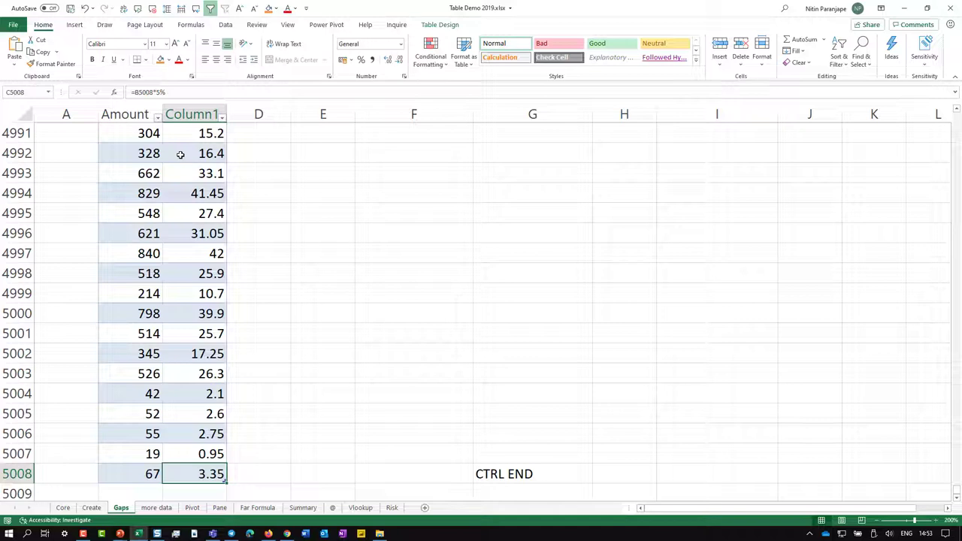
key("ctrl+Home")
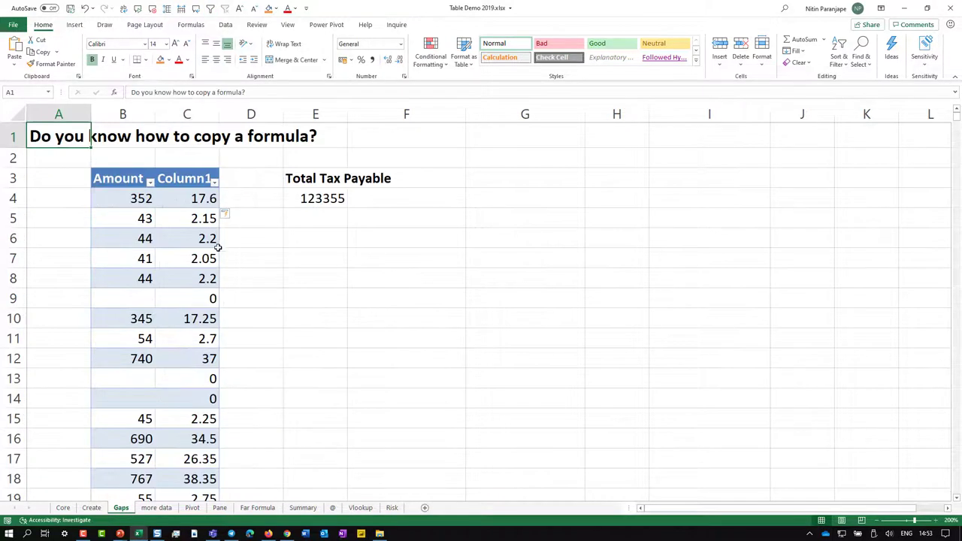
Edit C10's formula to use a 6% rate instead of 5%
left_click(189, 314)
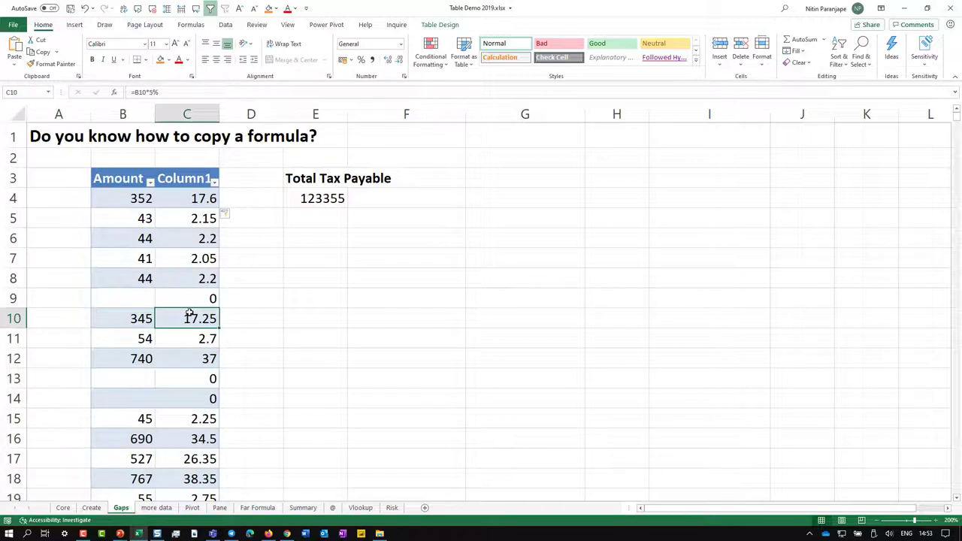
key("F2")
key("Left")
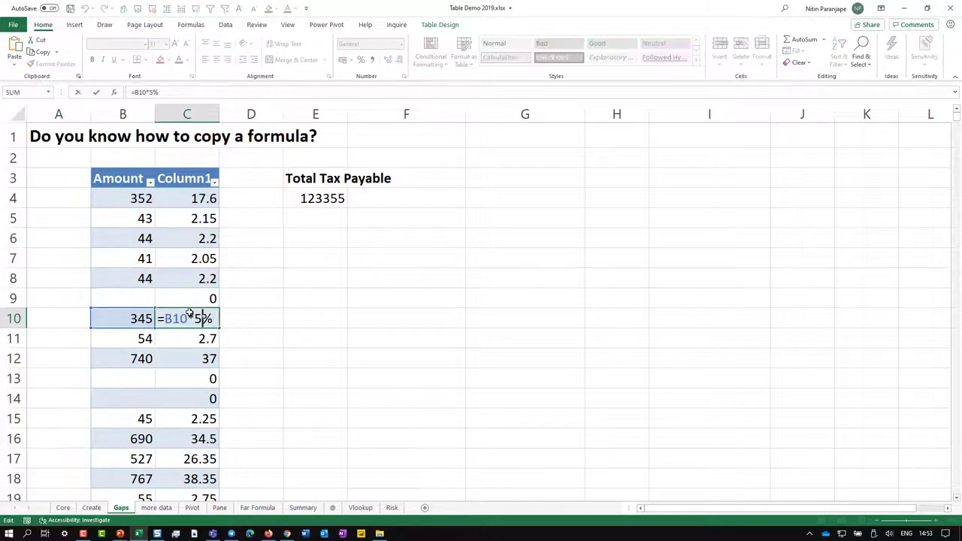
key("BackSpace")
type("6")
key("Return")
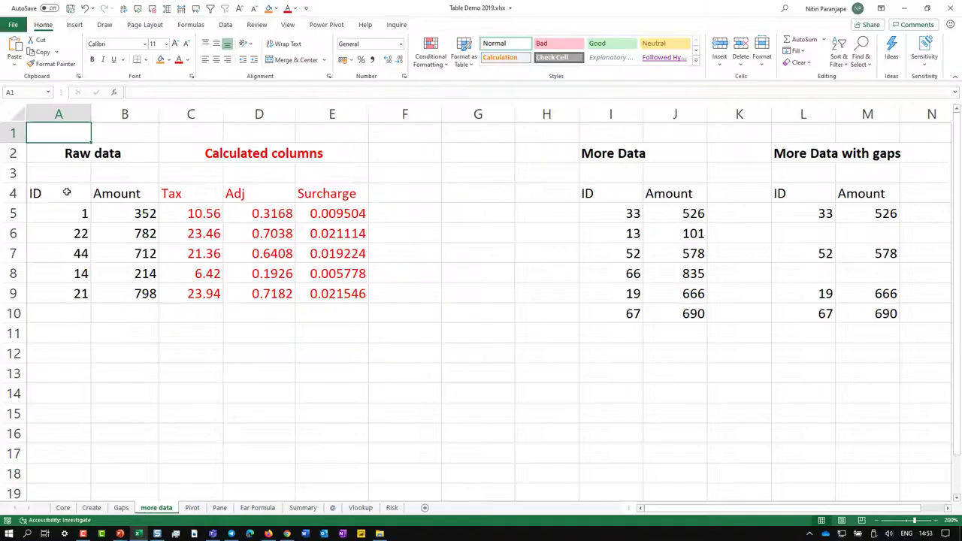
Inspect C7's Tax formula, then try pasting the More Data rows at A10 and undo it
left_click_drag(64, 194, 109, 292)
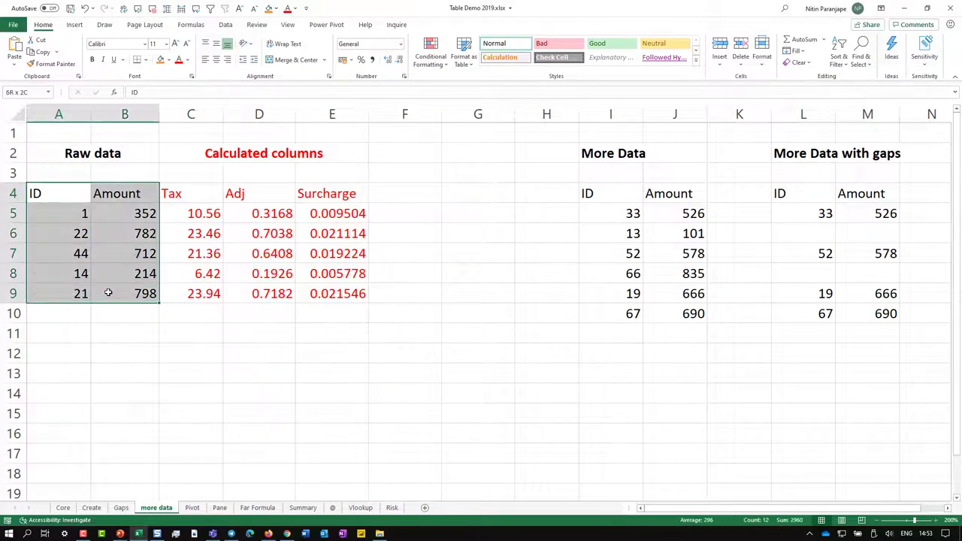
left_click(207, 252)
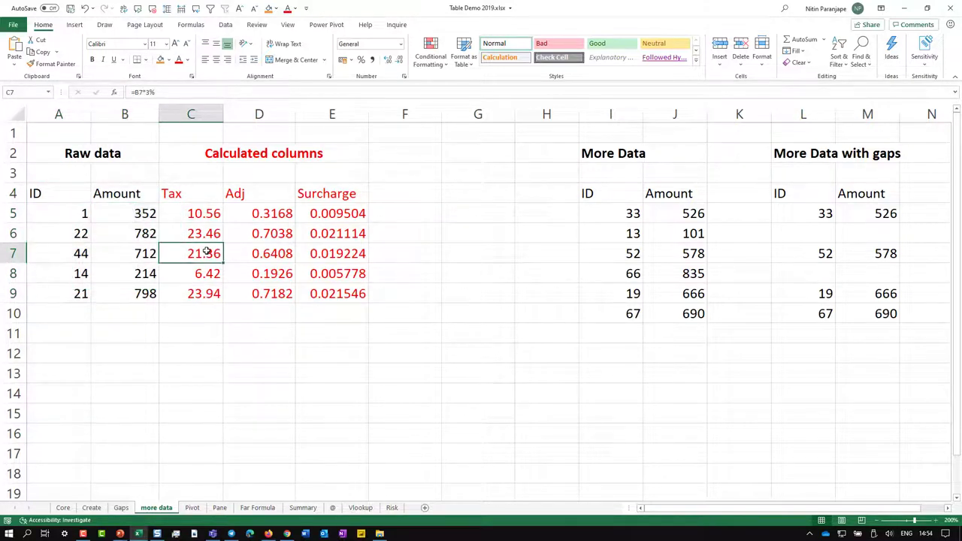
double_click(207, 252)
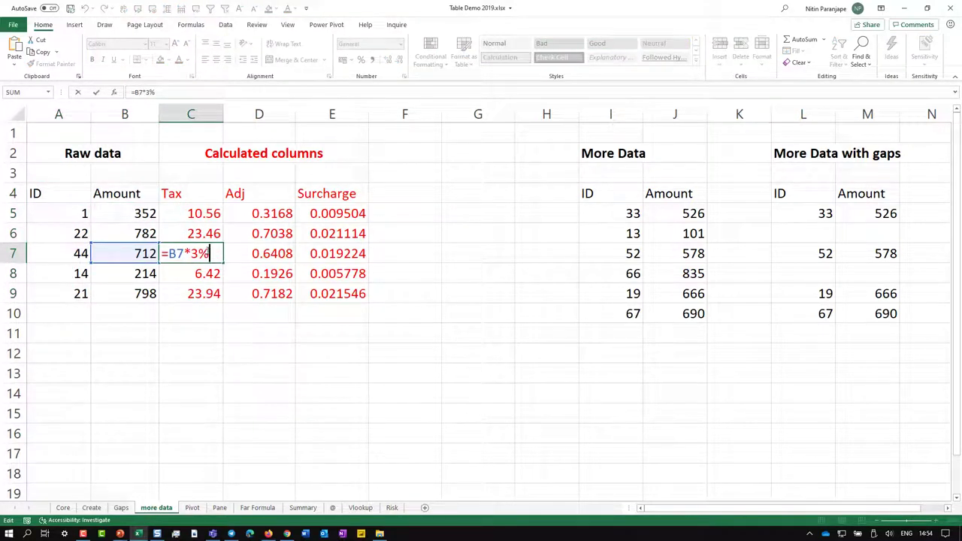
key("Escape")
mouse_move(608, 210)
left_mouse_down()
mouse_move(632, 299)
mouse_move(656, 318)
left_mouse_up()
key("ctrl+c")
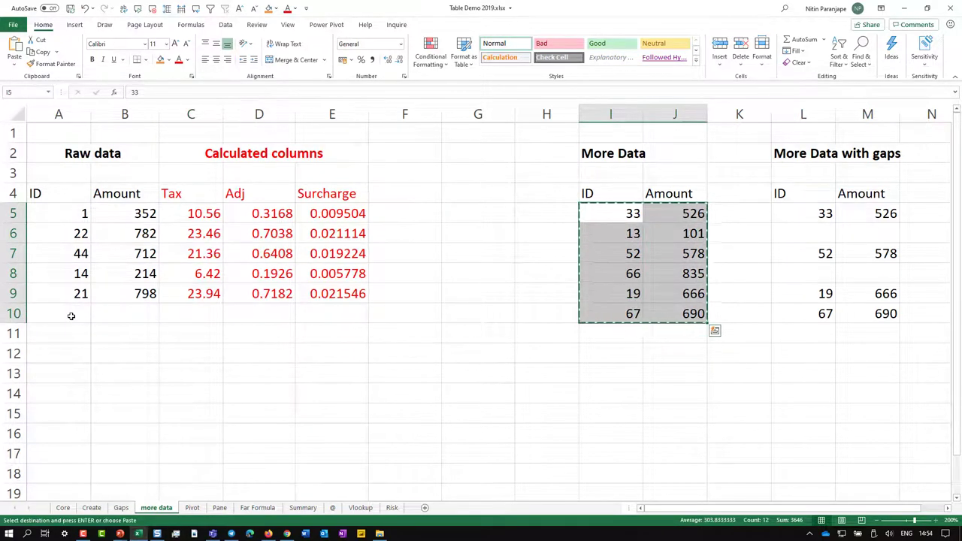
left_click(71, 313)
key("ctrl+v")
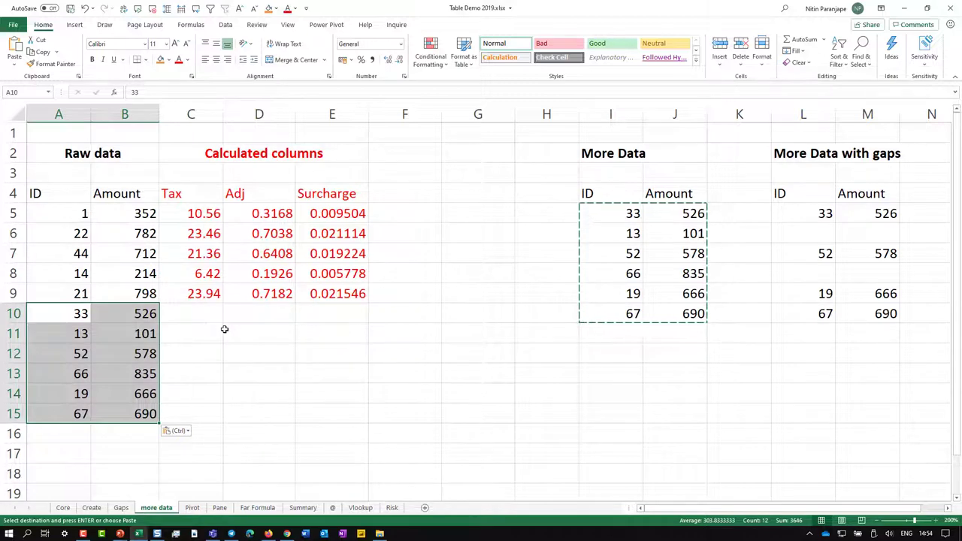
key("ctrl+z")
Convert A4:E9 into a table and paste the More Data rows into A10, extending it
left_click(225, 274)
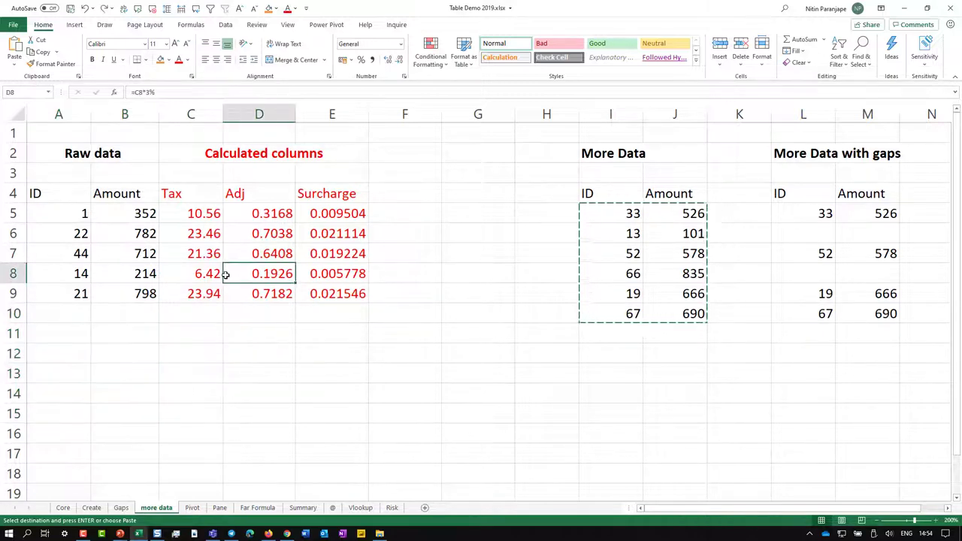
key("ctrl+t")
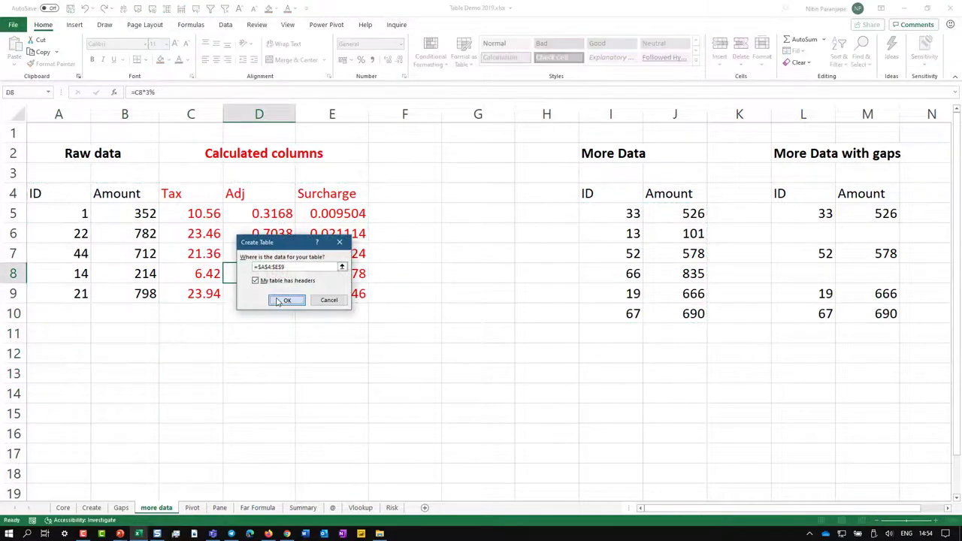
left_click(286, 300)
left_click_drag(629, 213, 653, 313)
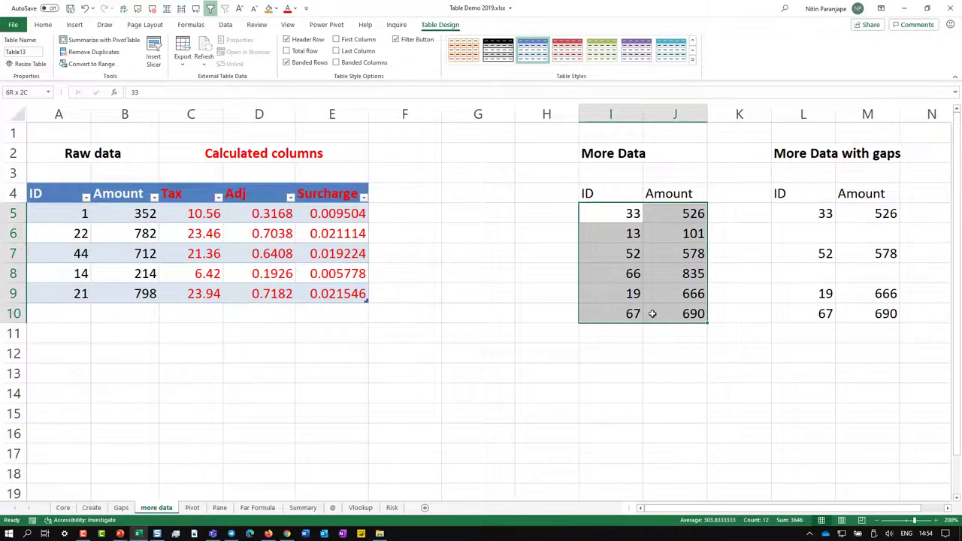
key("ctrl+c")
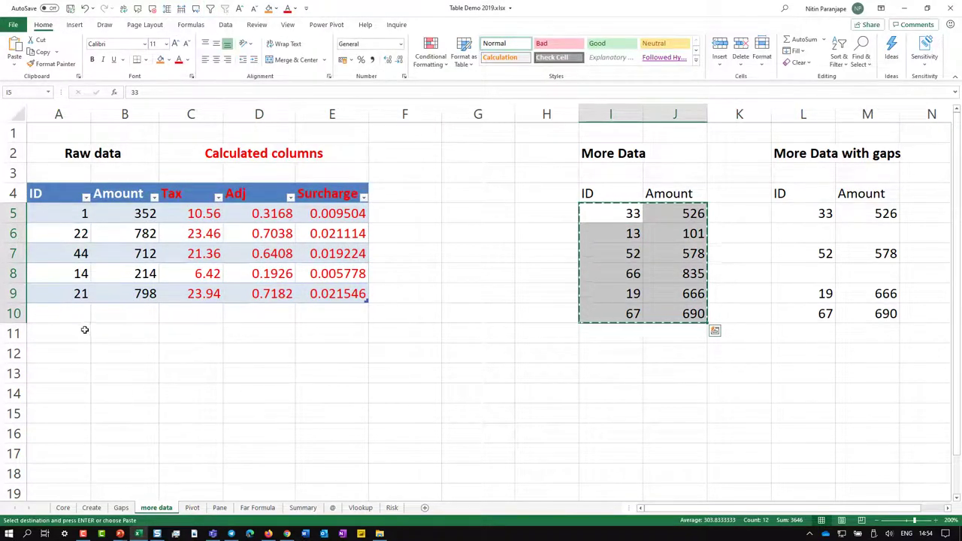
left_click(70, 313)
key("ctrl+v")
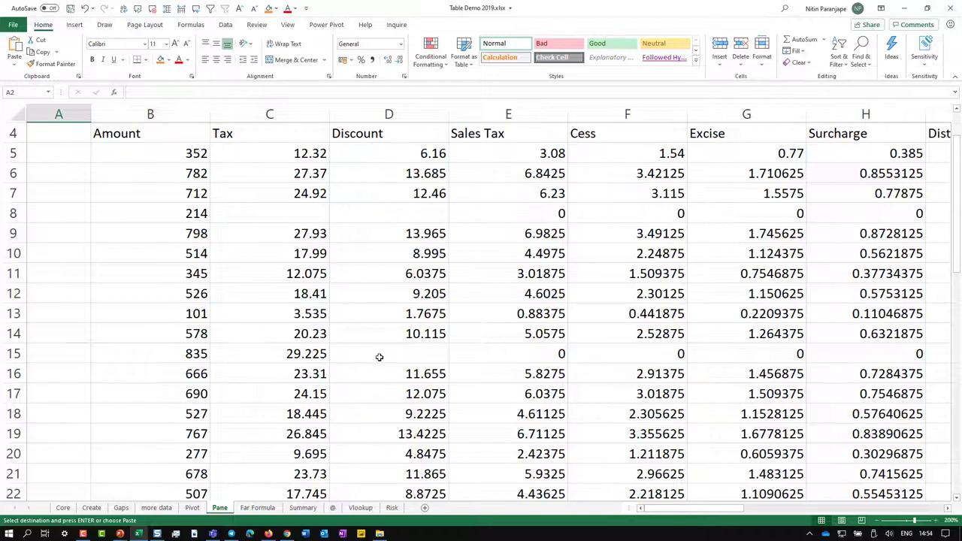
Turn the Pane sheet's range $B$4:$U$46 into a table with headers and scroll to see the header row
left_click(380, 357)
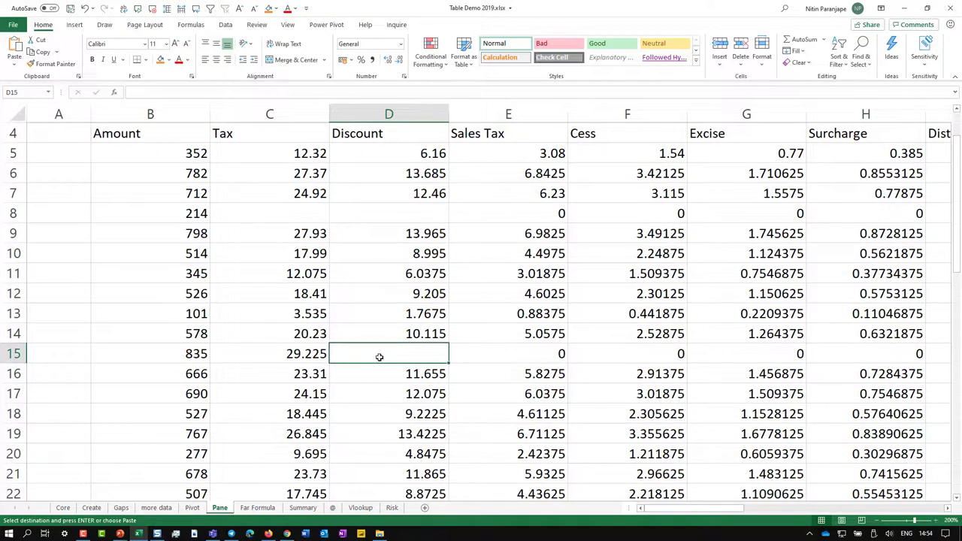
scroll(380, 357, "down", 3)
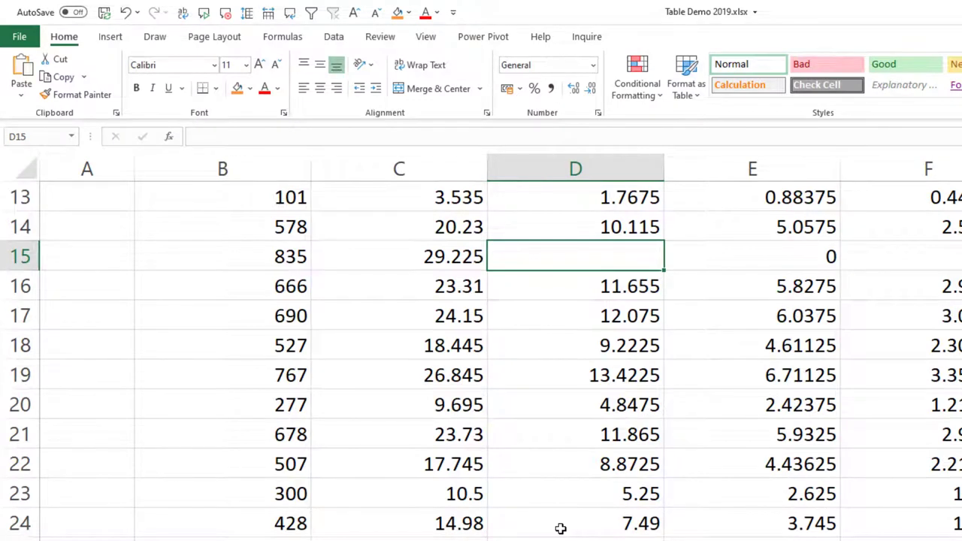
scroll(560, 528, "up", 4)
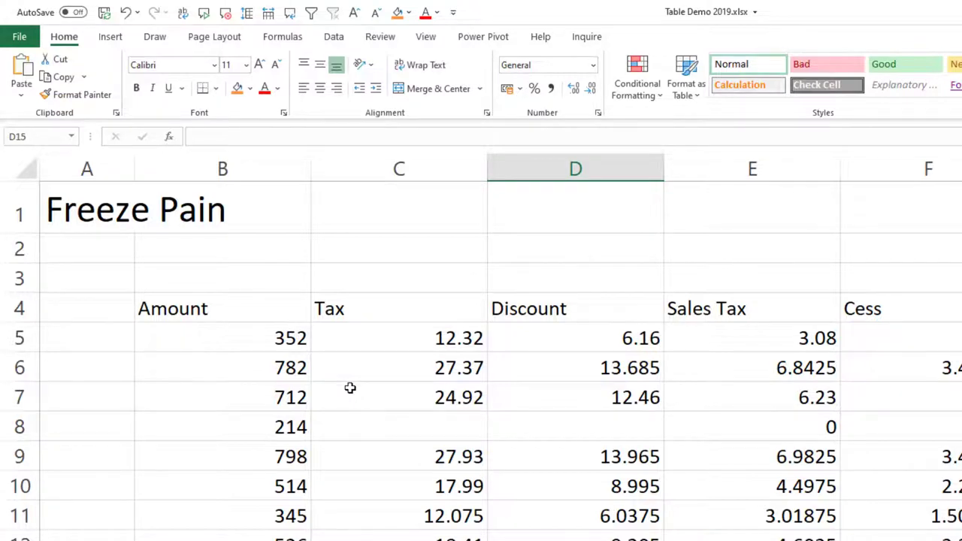
key("ctrl+t")
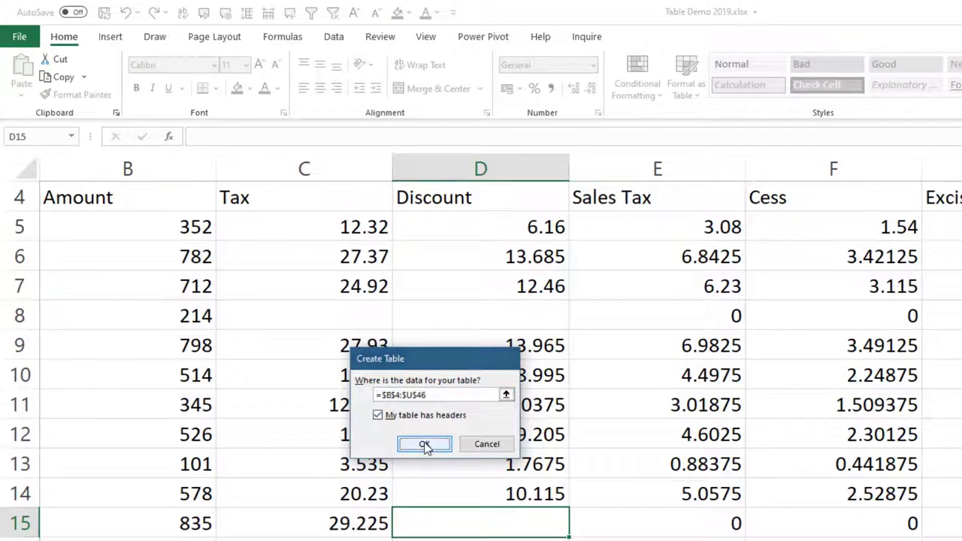
left_click(425, 441)
left_click(424, 442)
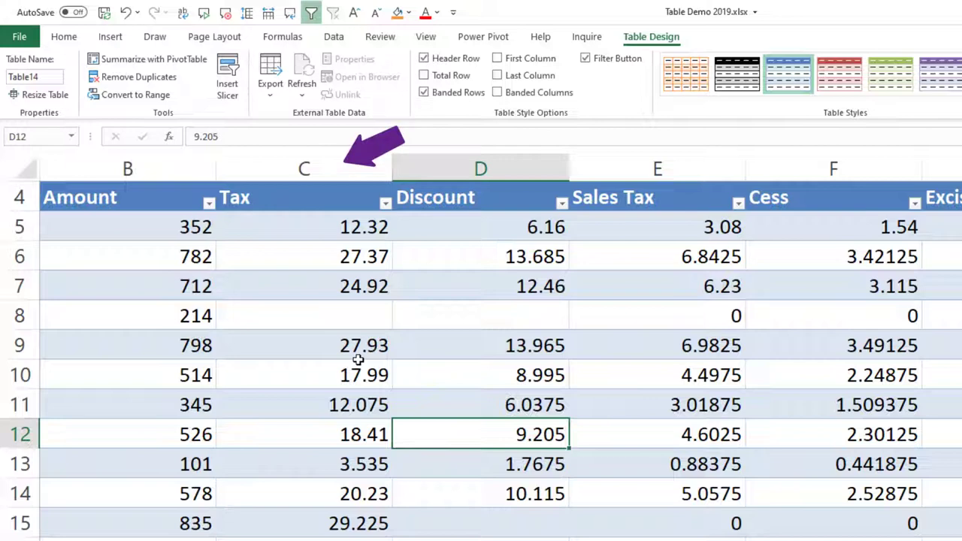
scroll(358, 360, "down", 2)
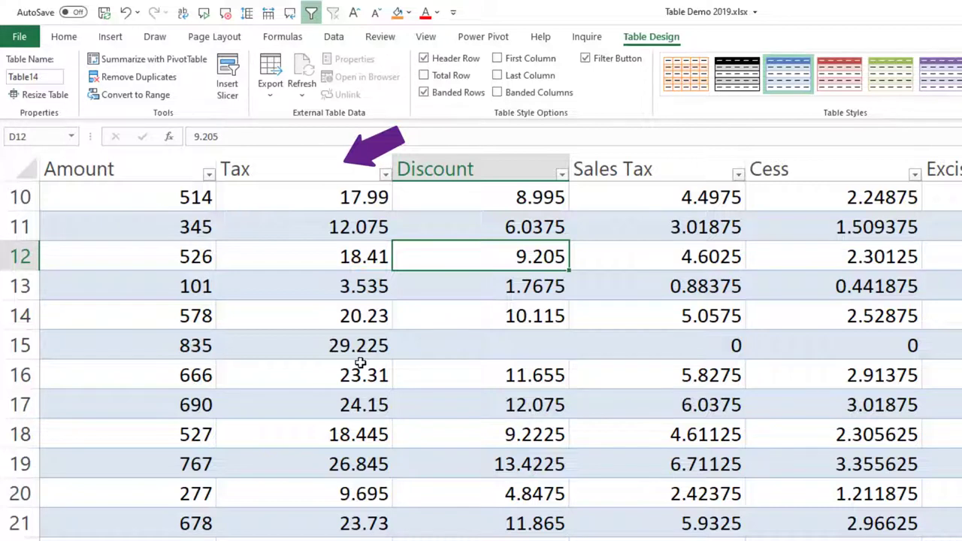
scroll(358, 366, "left", 1)
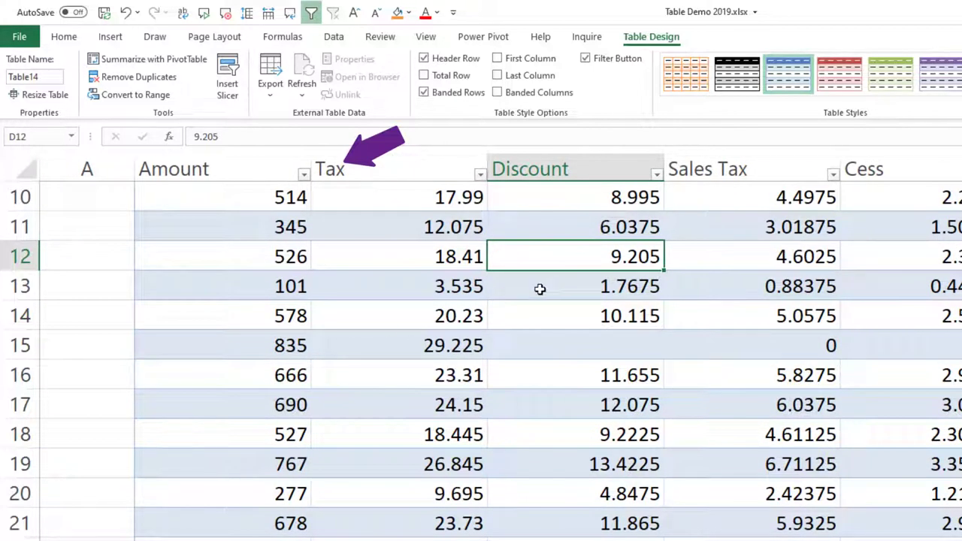
left_click(99, 285)
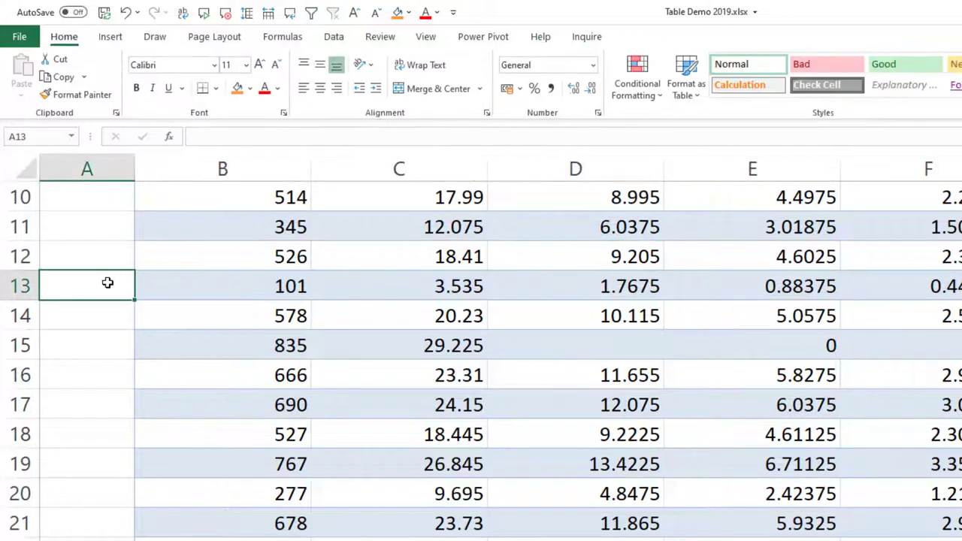
left_click(392, 290)
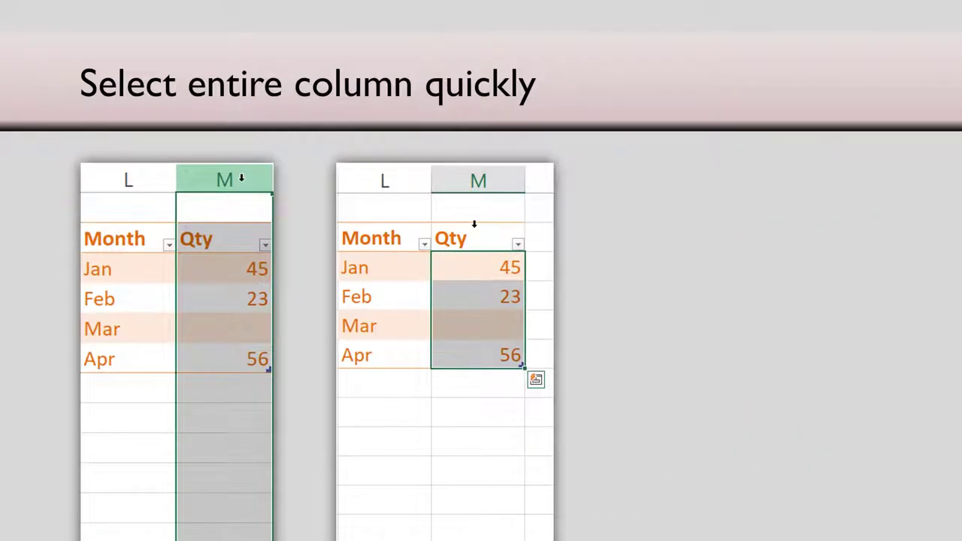
key("alt+Tab")
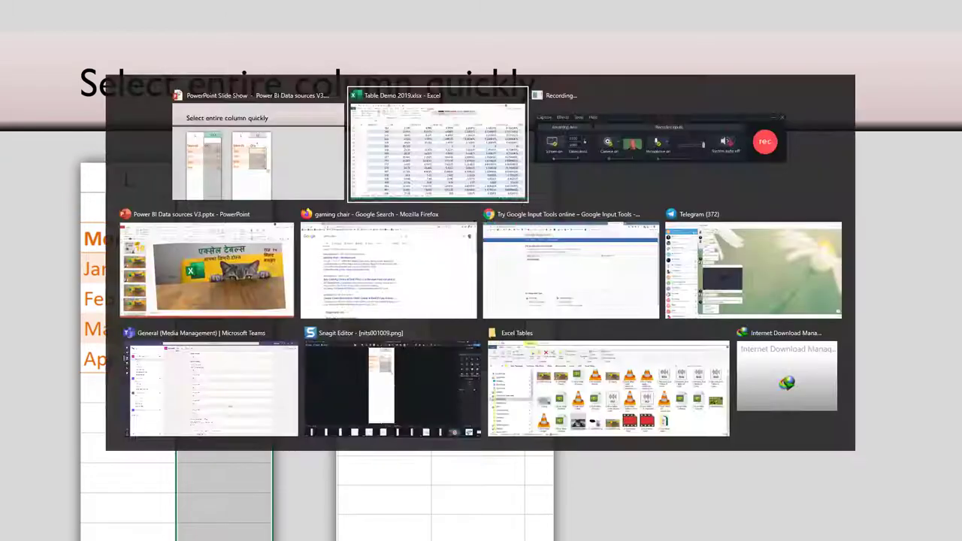
scroll(268, 198, "up", 3)
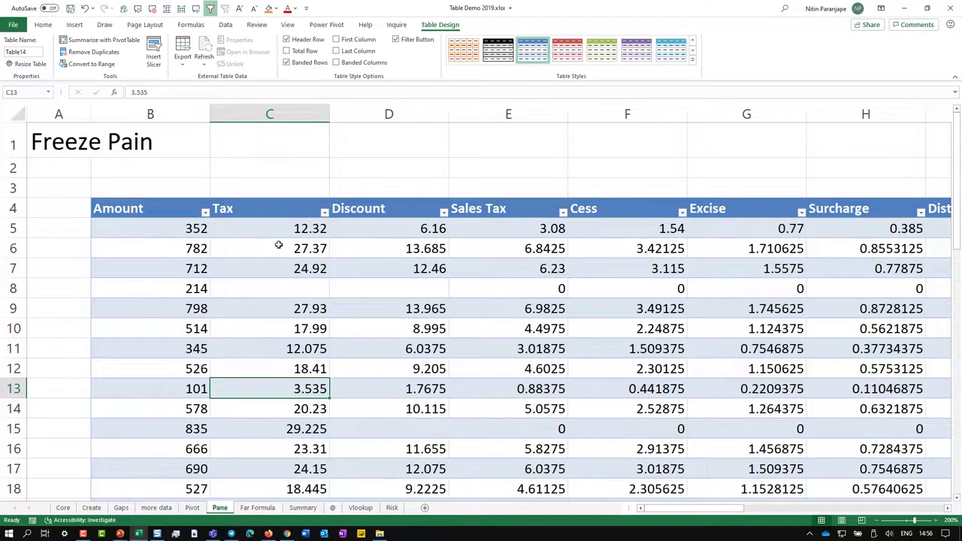
Bold the whole of column C, then remove the bold again
left_click(285, 114)
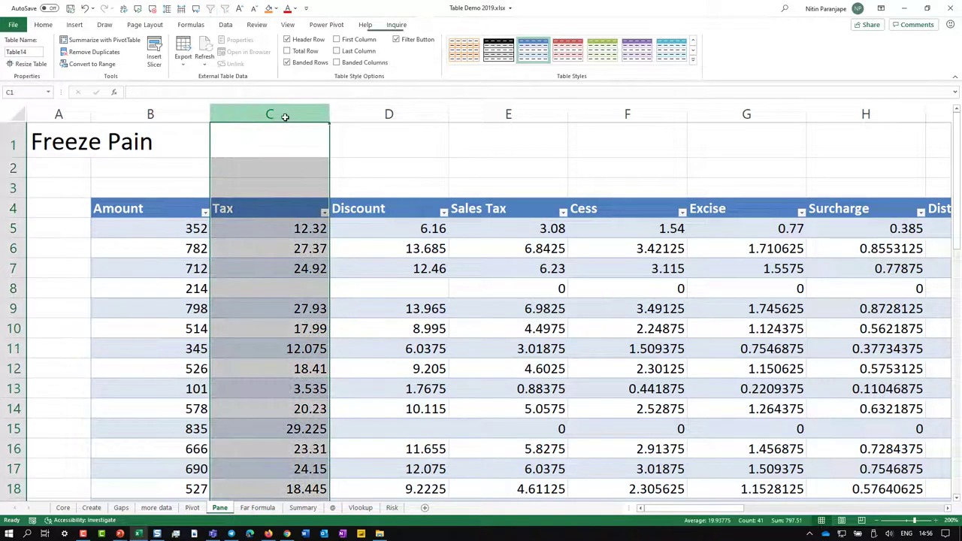
key("ctrl+b")
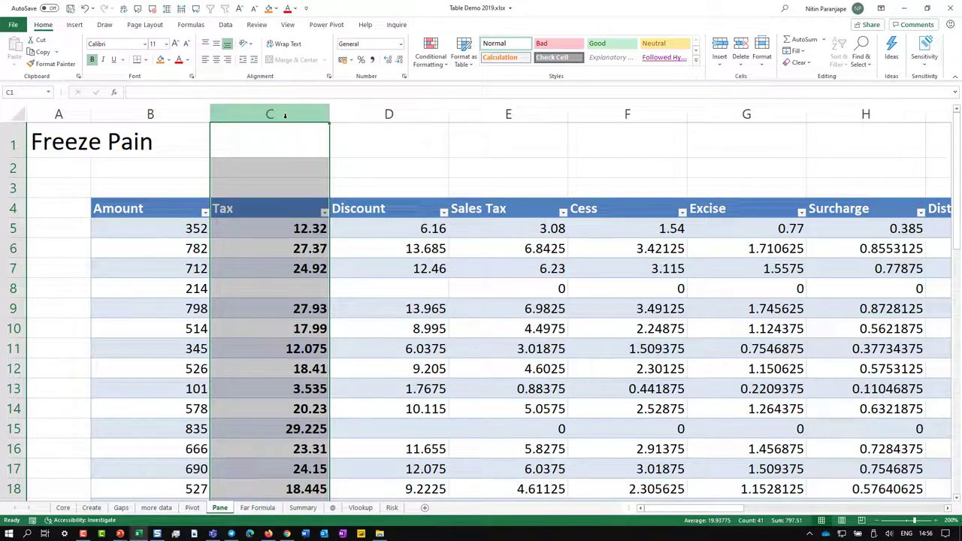
key("ctrl+b")
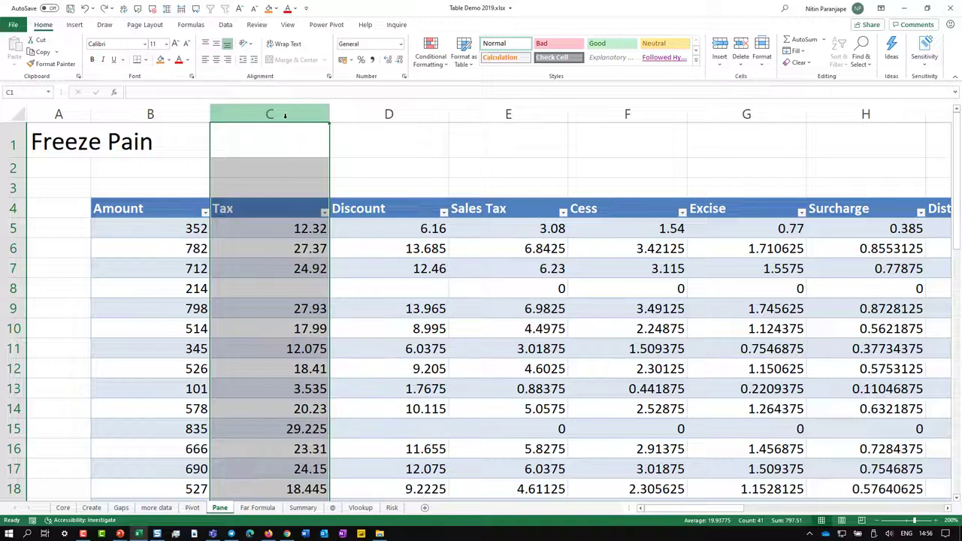
left_click(355, 153)
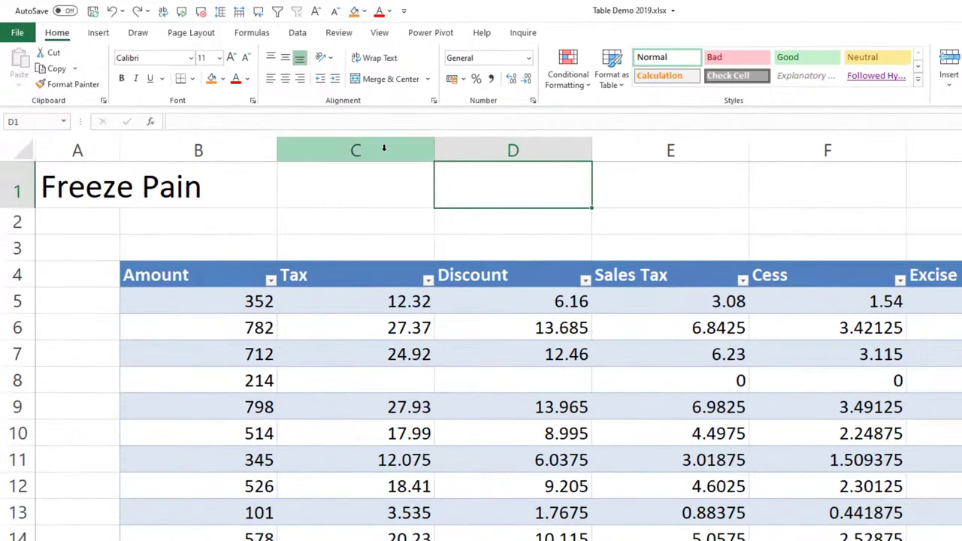
left_click(384, 148)
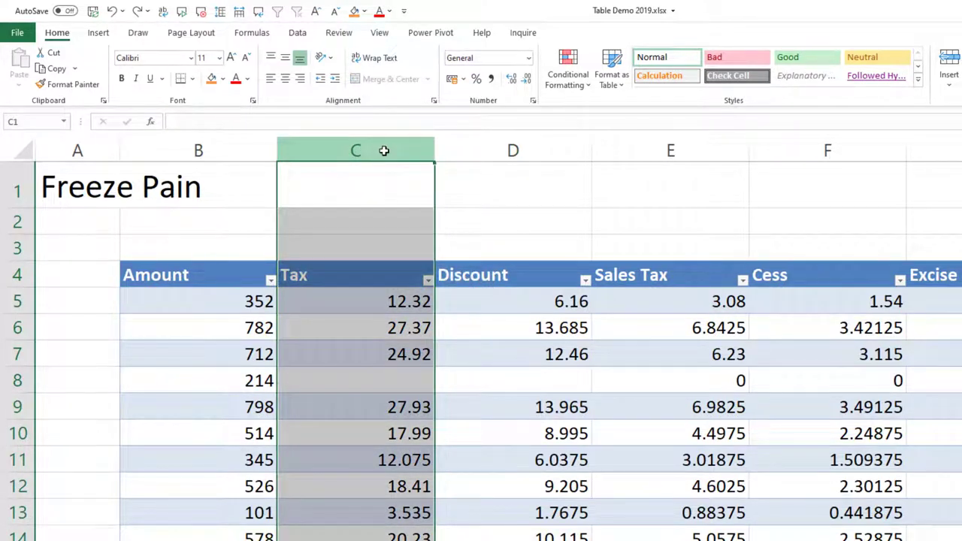
left_click(451, 184)
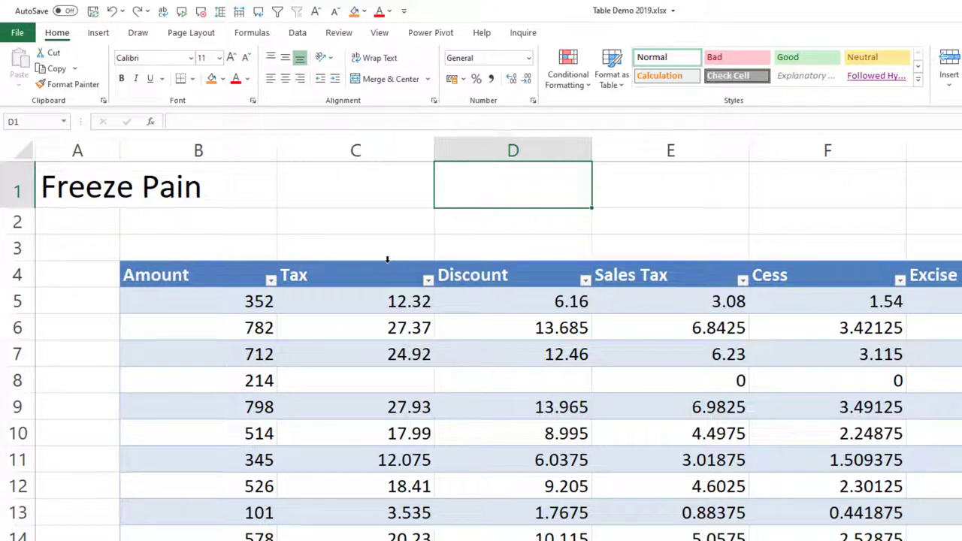
Bold only the Tax column's table values, then select the Discount data
left_click(387, 260)
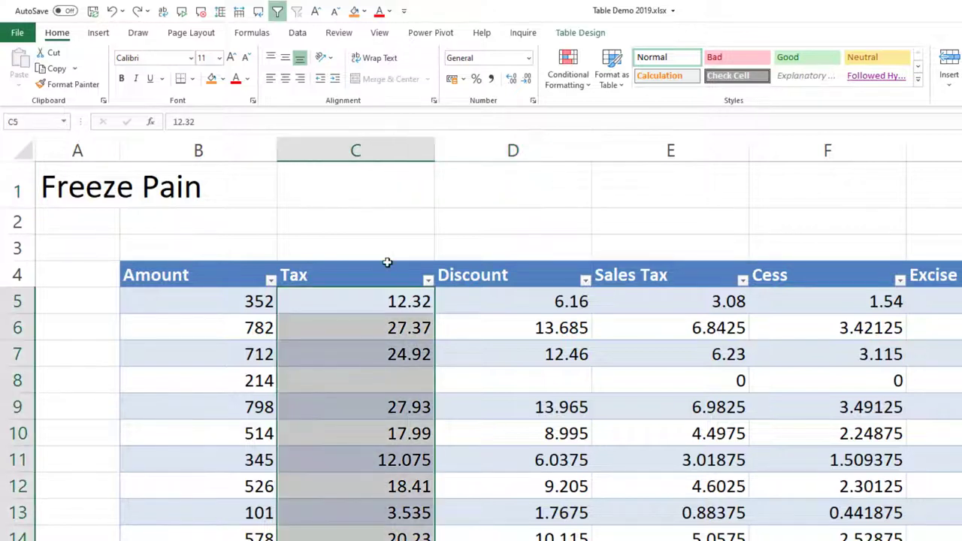
key("ctrl+b")
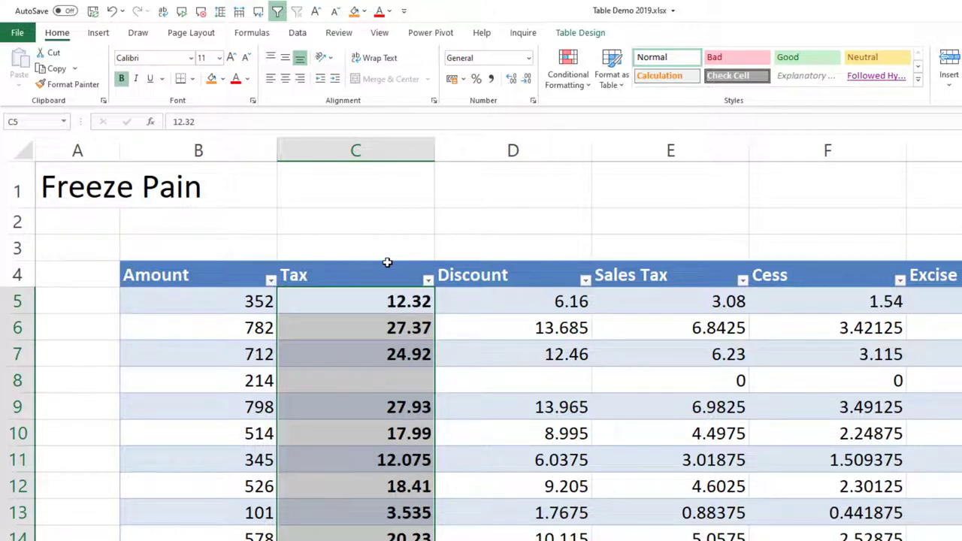
left_click(548, 262)
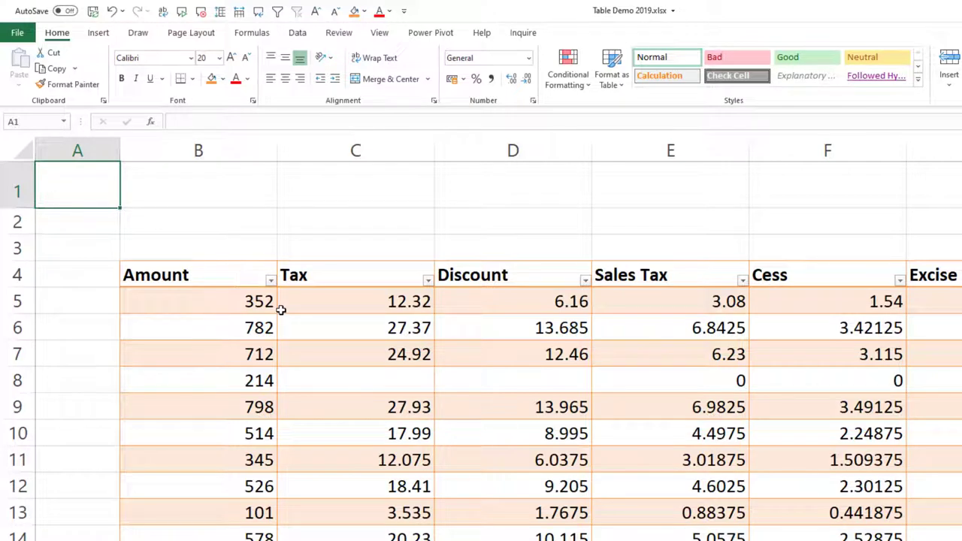
From E6, jump to the table's right edge and land just past the last header in column U
left_click(474, 338)
left_click(650, 332)
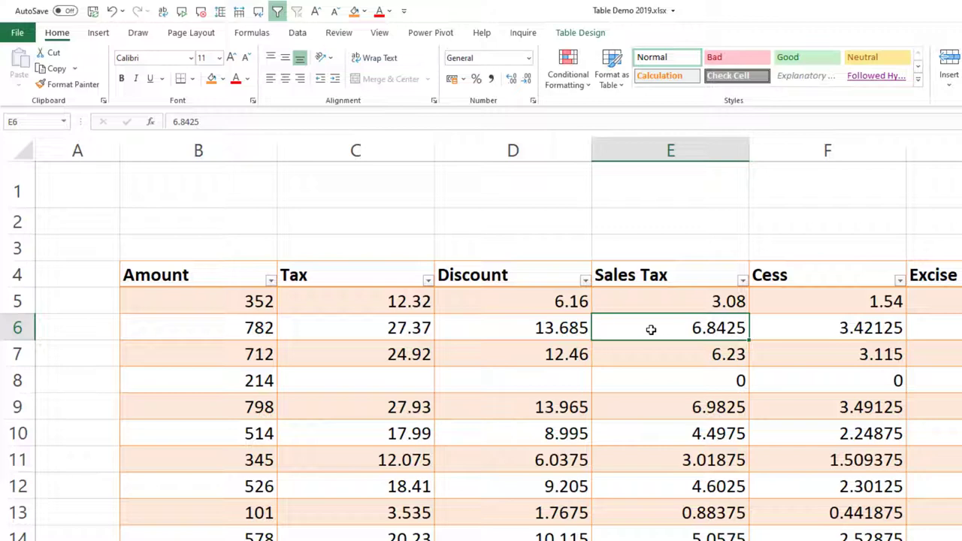
key("ctrl+Up")
key("ctrl+Right")
key("Right")
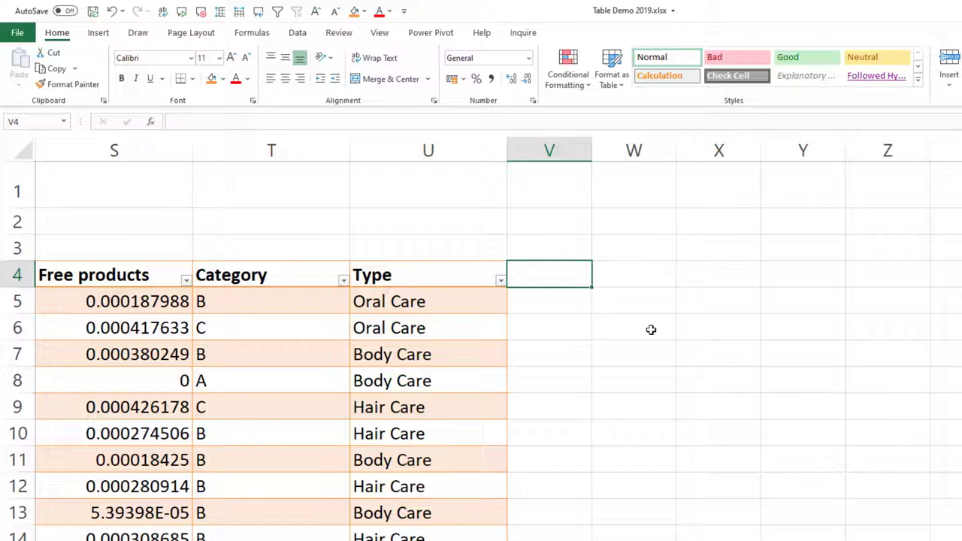
type("N")
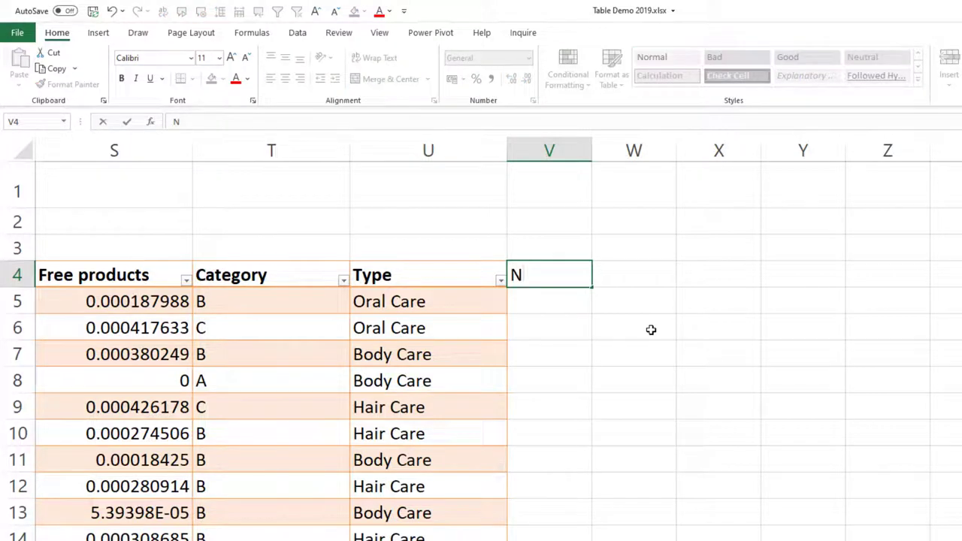
type("et")
key("Return")
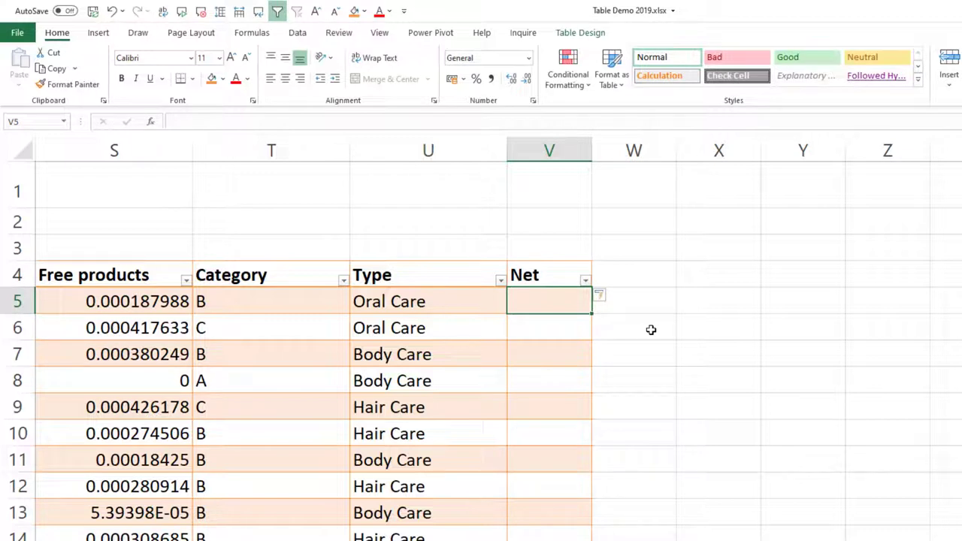
type("=")
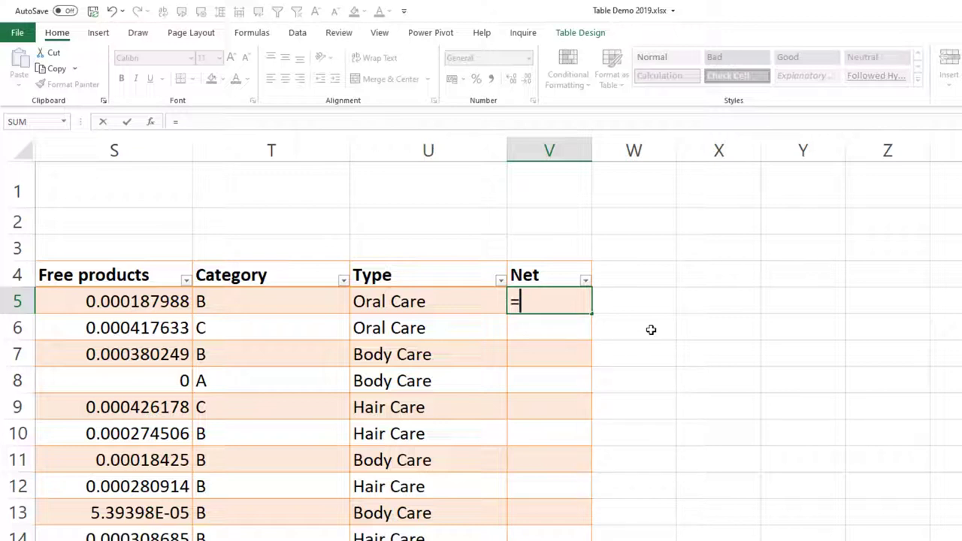
type("(")
type("[")
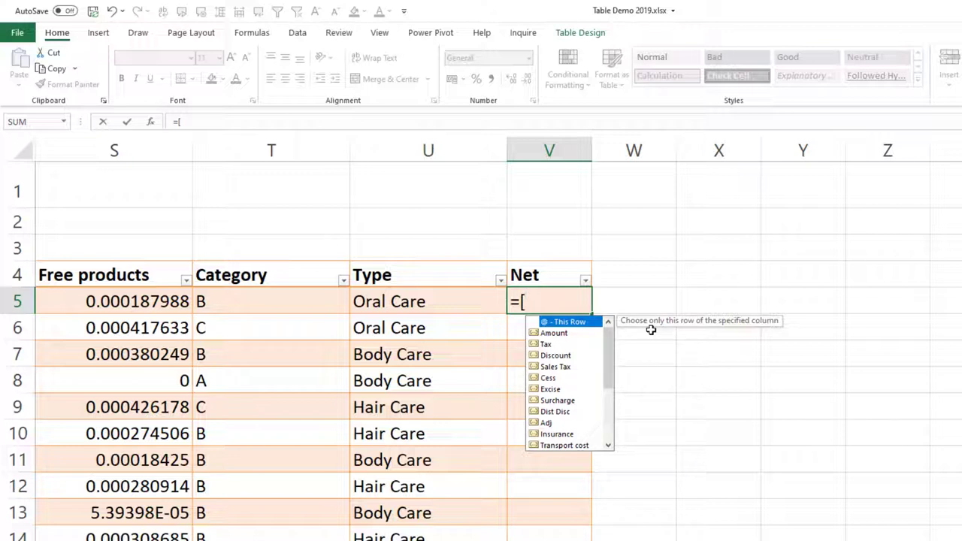
type("@")
key("Tab")
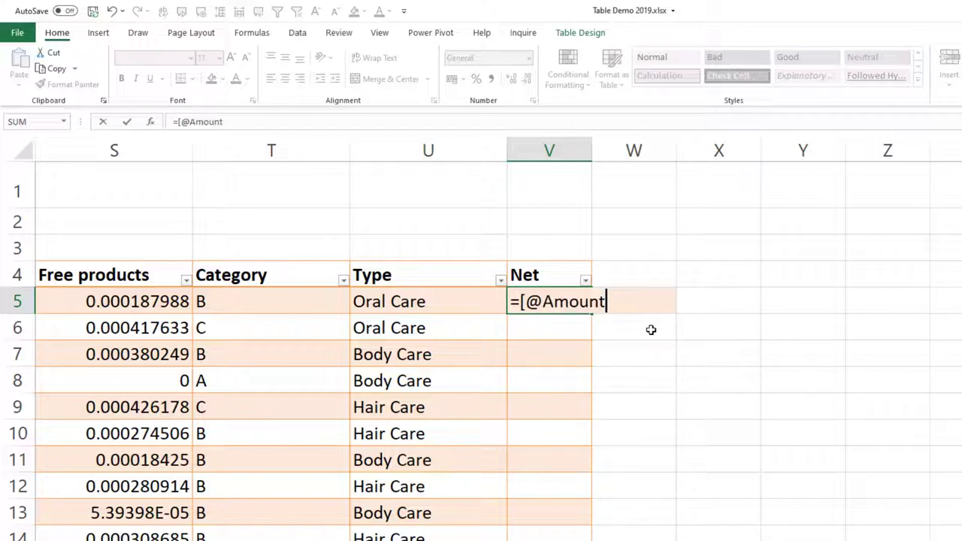
type("]")
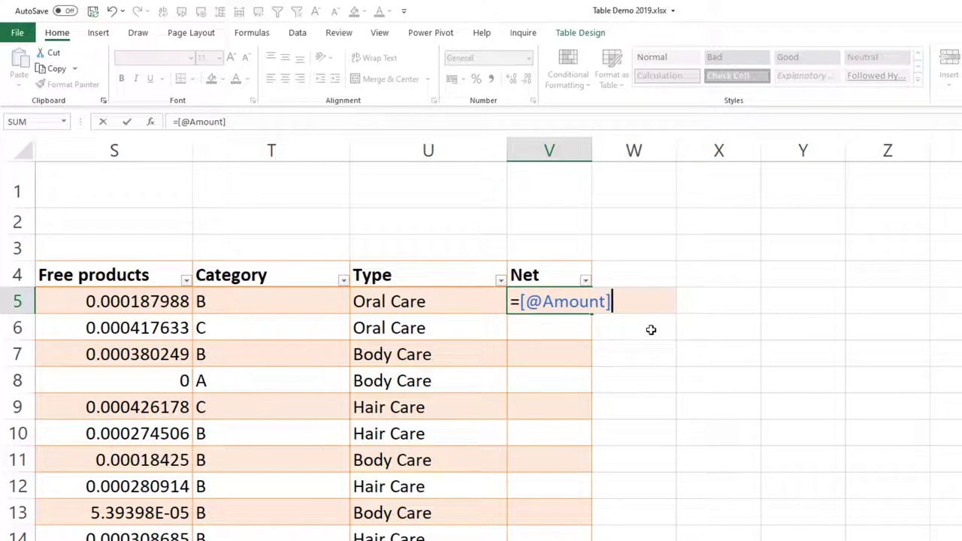
type("-")
type("[@")
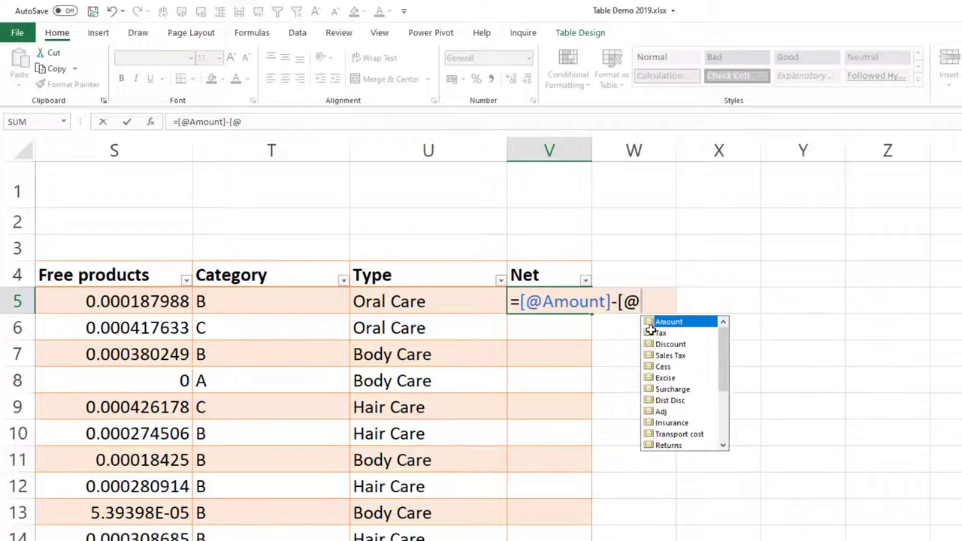
left_click(651, 332)
key("Escape")
type("Tax")
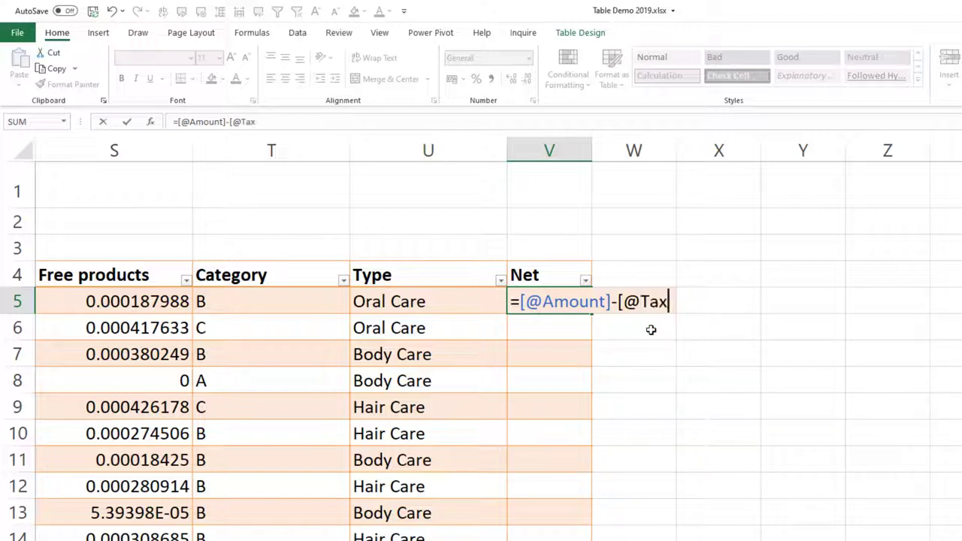
type("]")
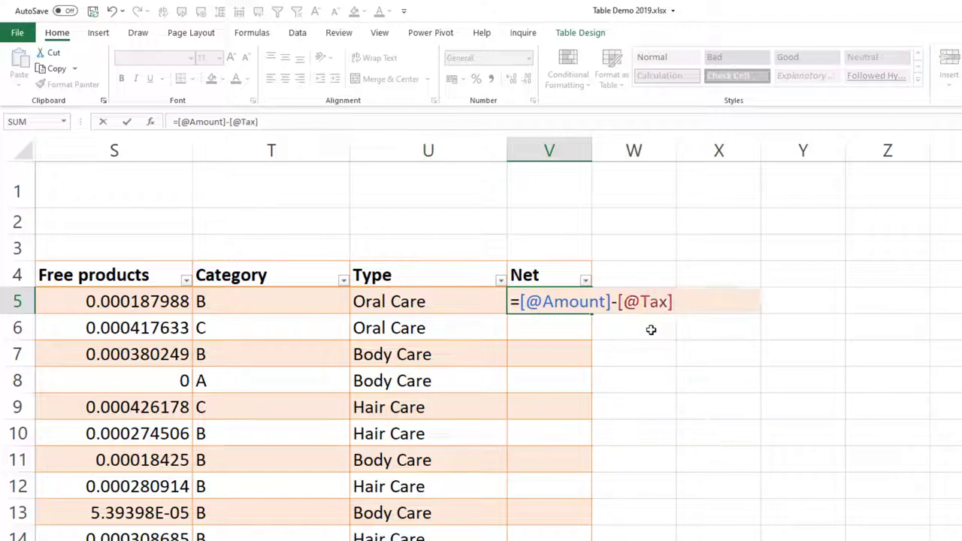
key("Return")
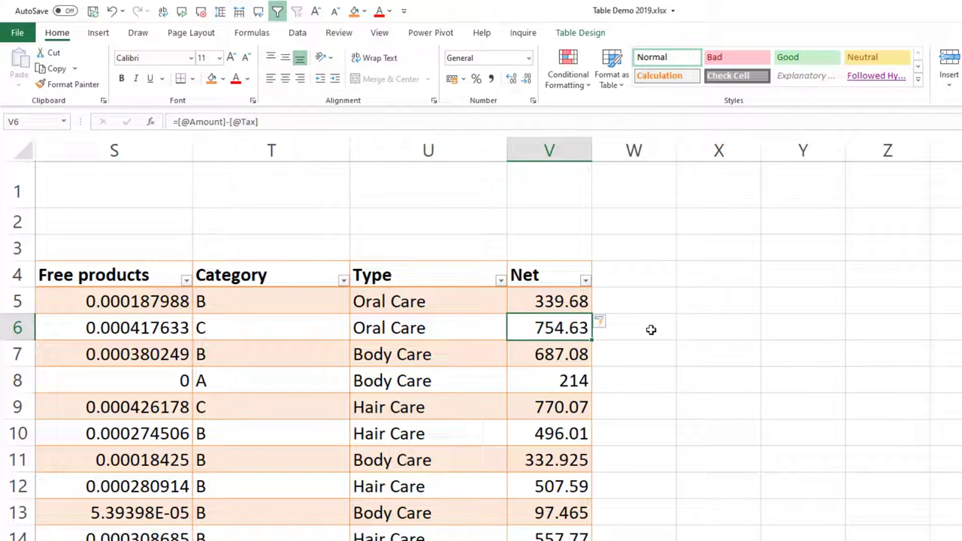
key("F2")
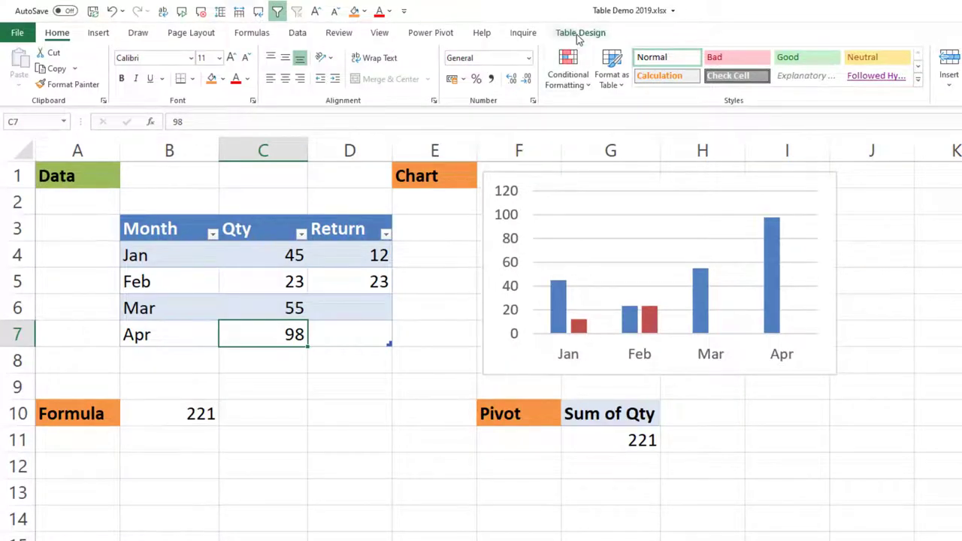
Show the Table Design settings to see the table's name Table6, clicking outside and back inside
left_click(578, 33)
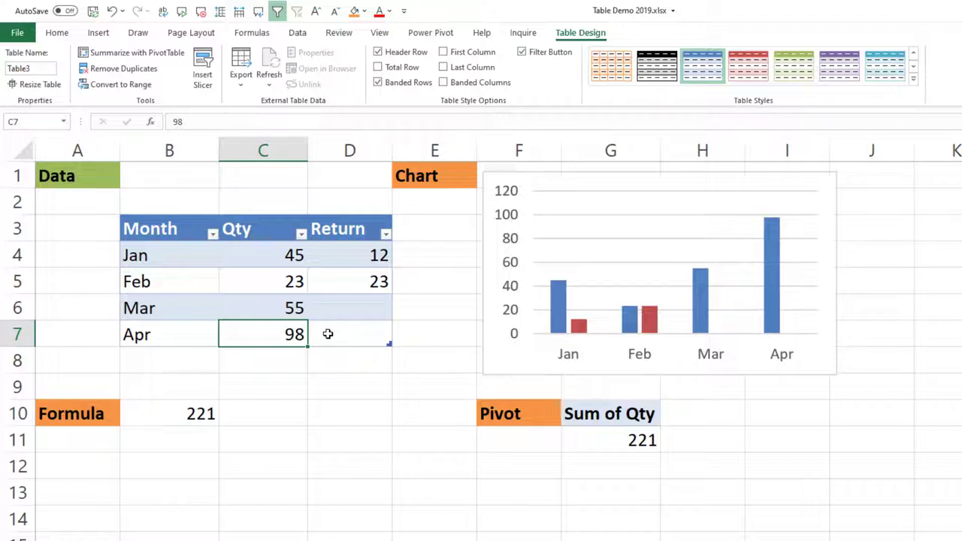
left_click(426, 250)
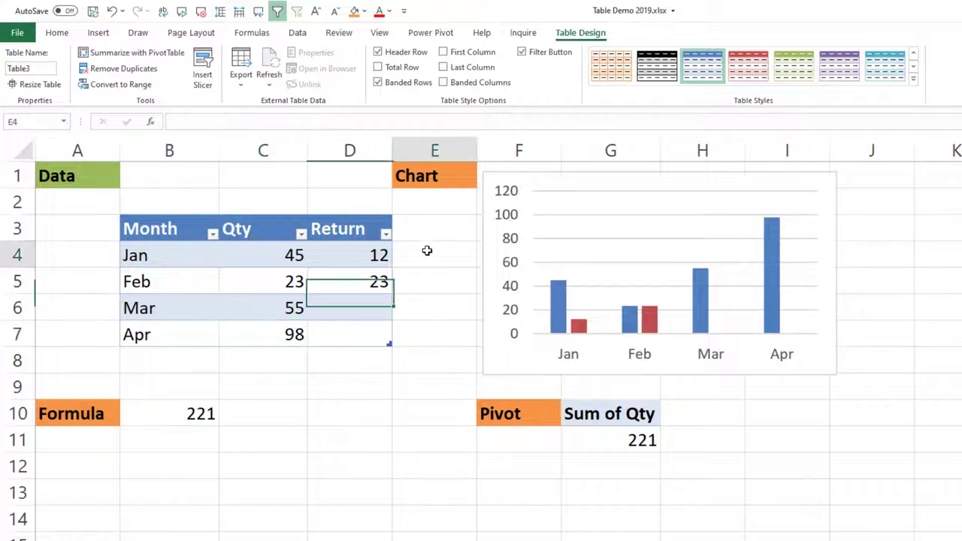
left_click(291, 263)
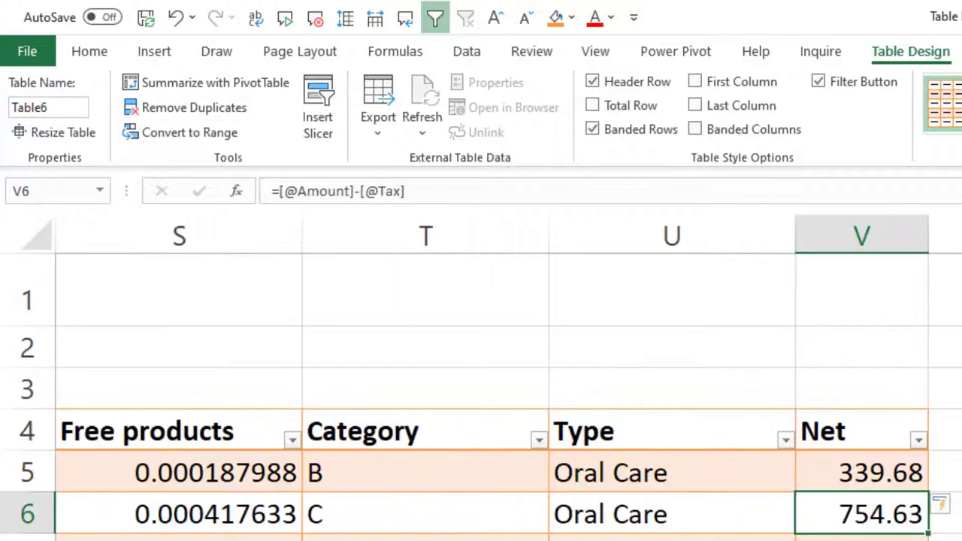
Rename the Net table from Table6 to txn in the Table Name box
left_click(30, 107)
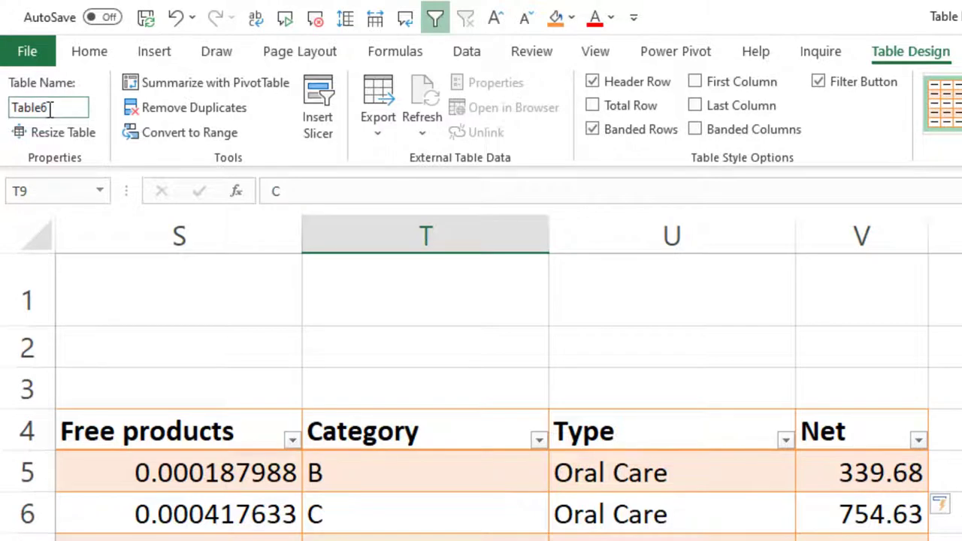
type("t")
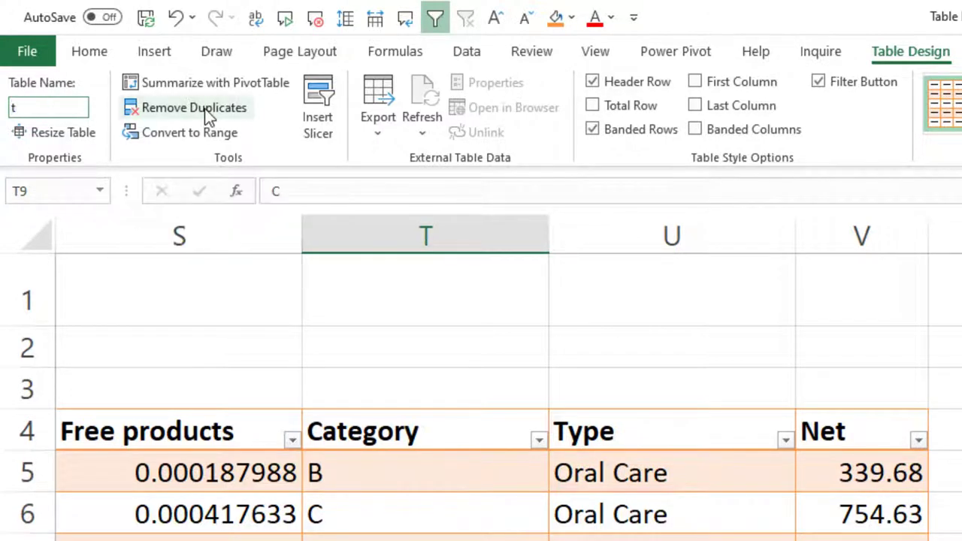
type("xn")
key("Return")
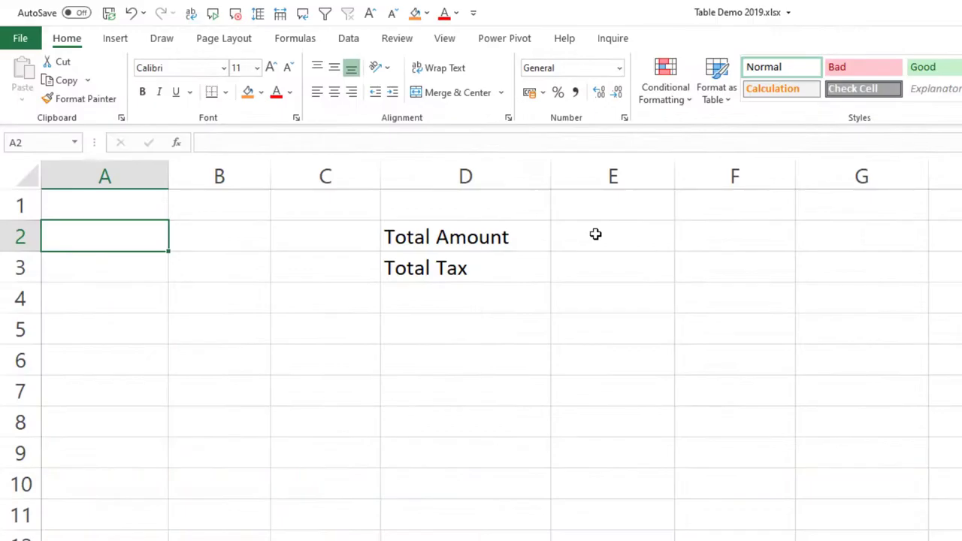
Enter =SUM(txn[Amount]) in E2 for a total of 23641, then list the workbook's table names
left_click(595, 235)
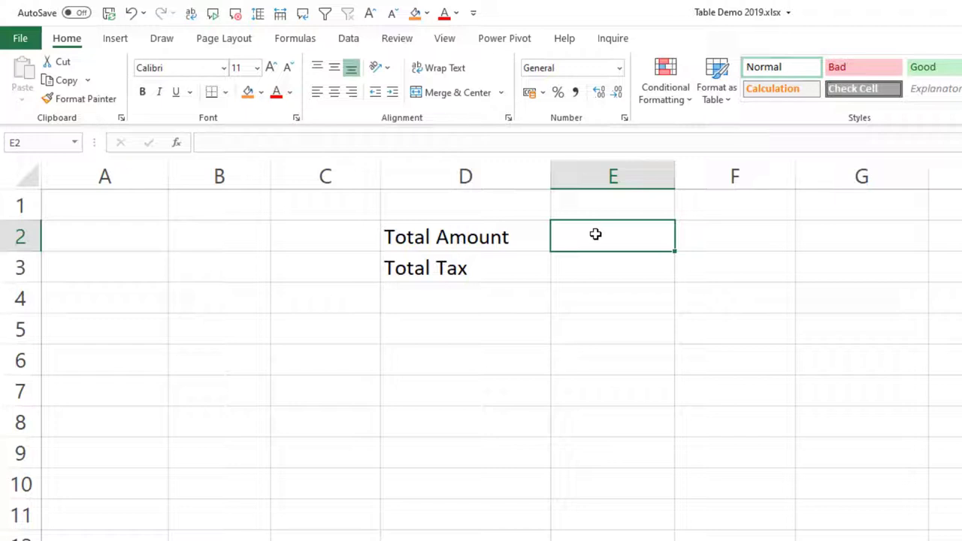
type("=")
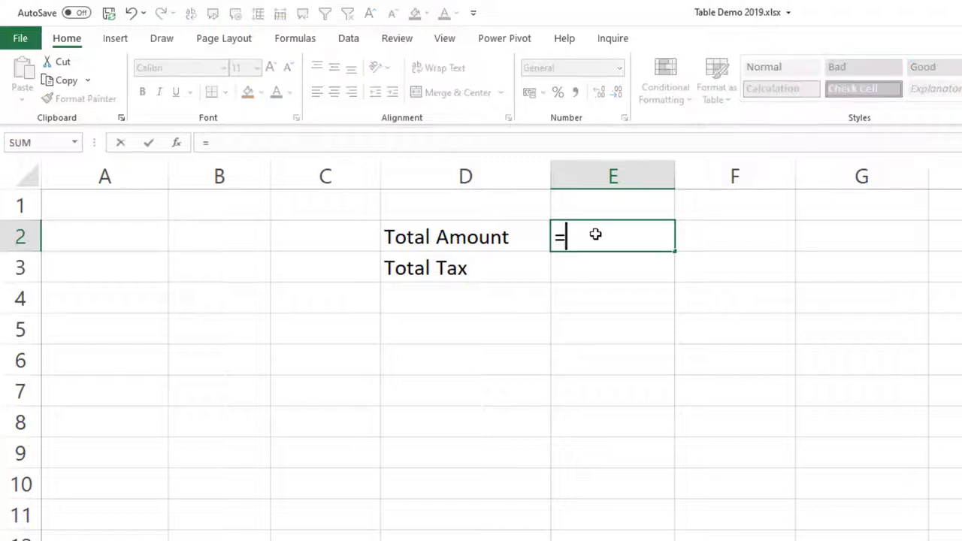
type("sum(")
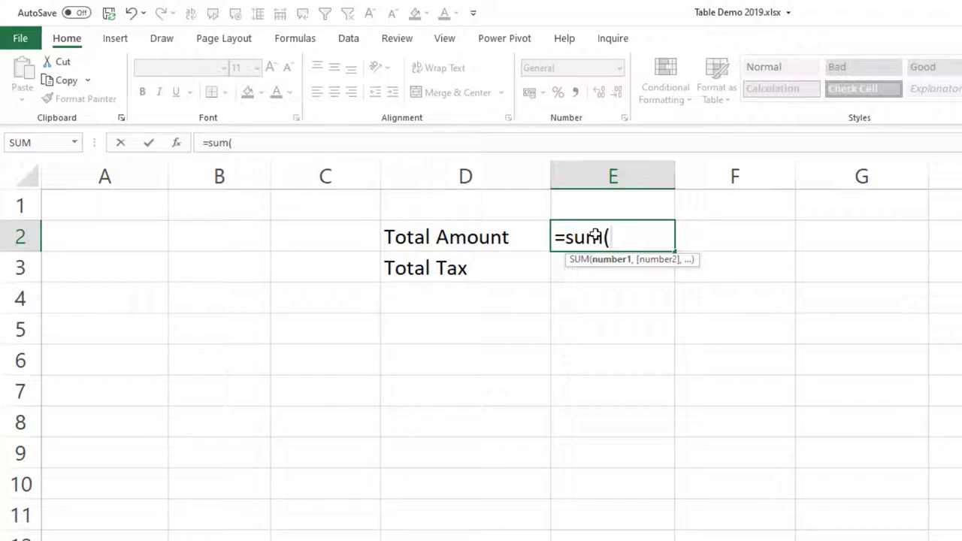
type("t")
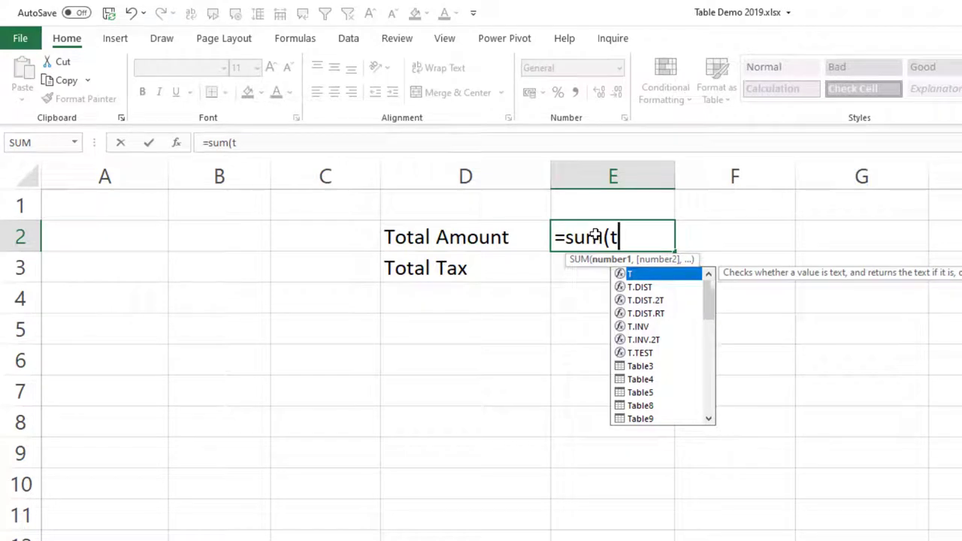
type("xn")
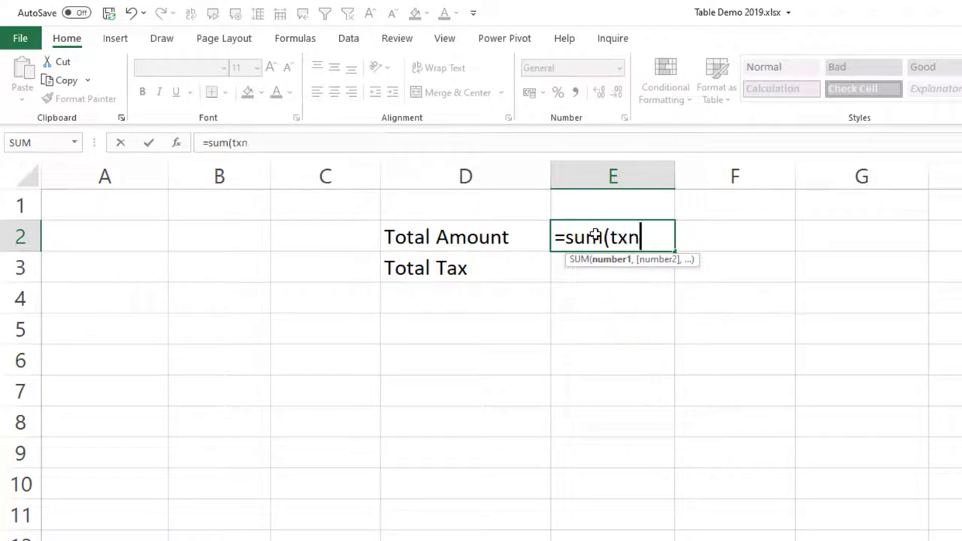
type("[")
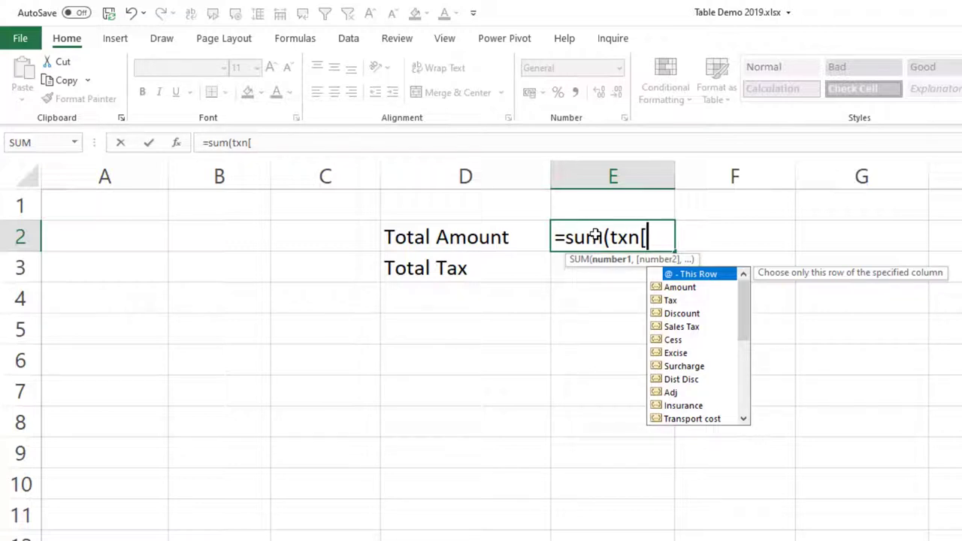
key("Down")
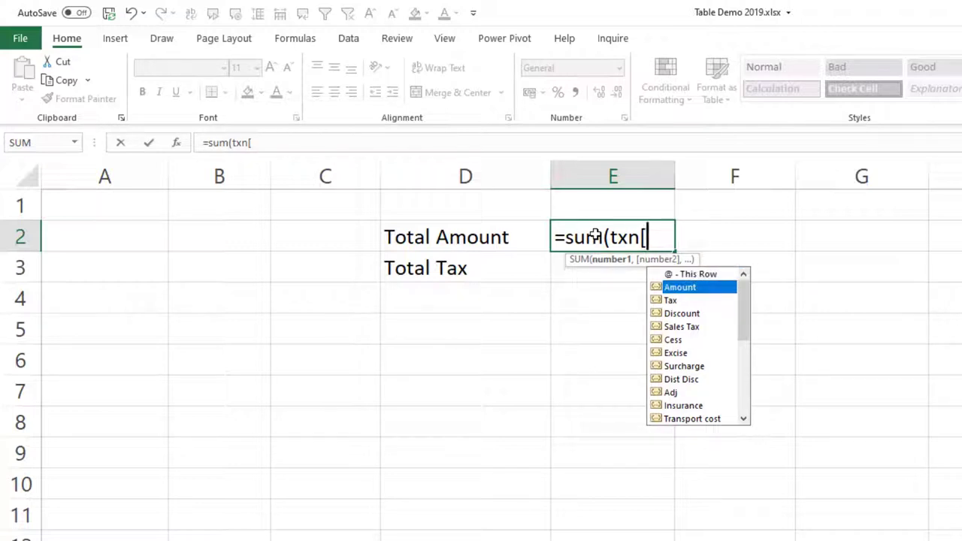
key("Tab")
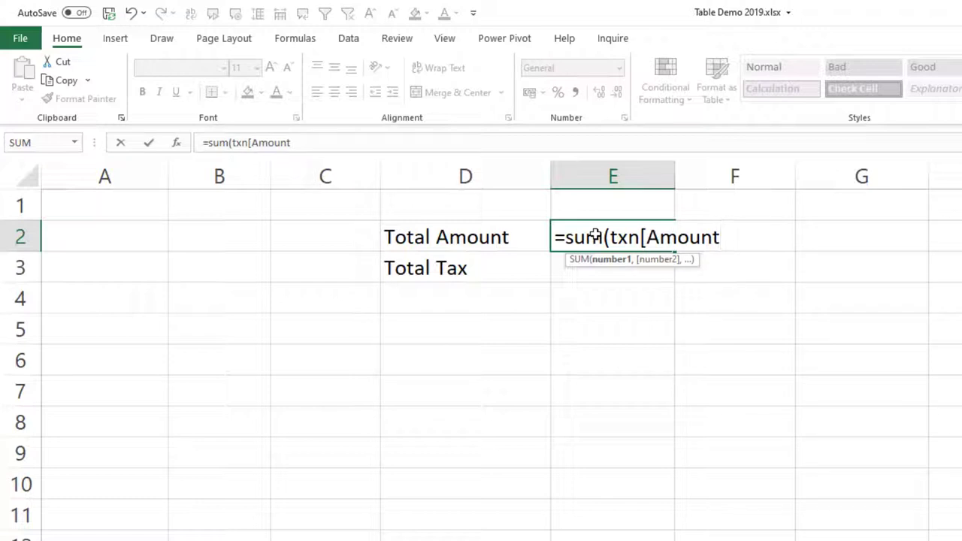
type("])")
key("Return")
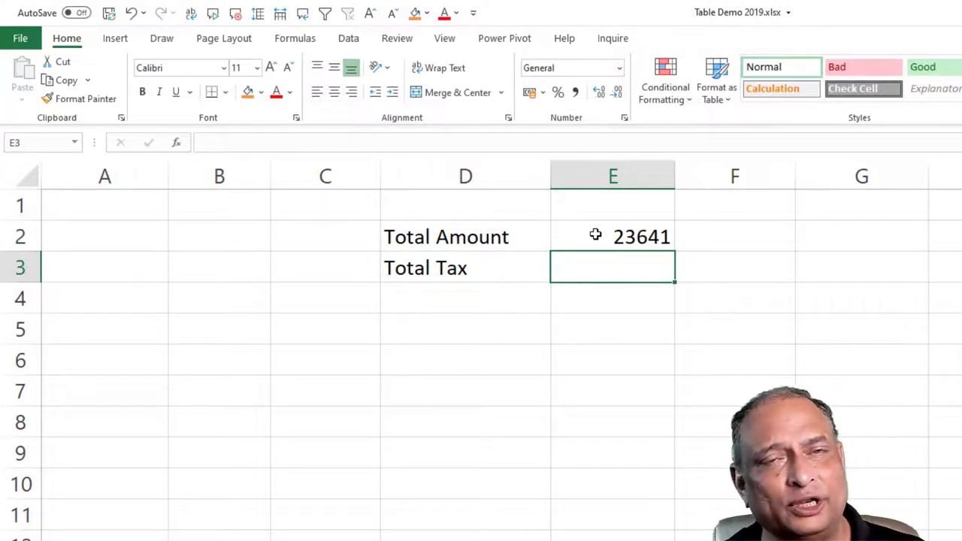
key("alt")
key("alt")
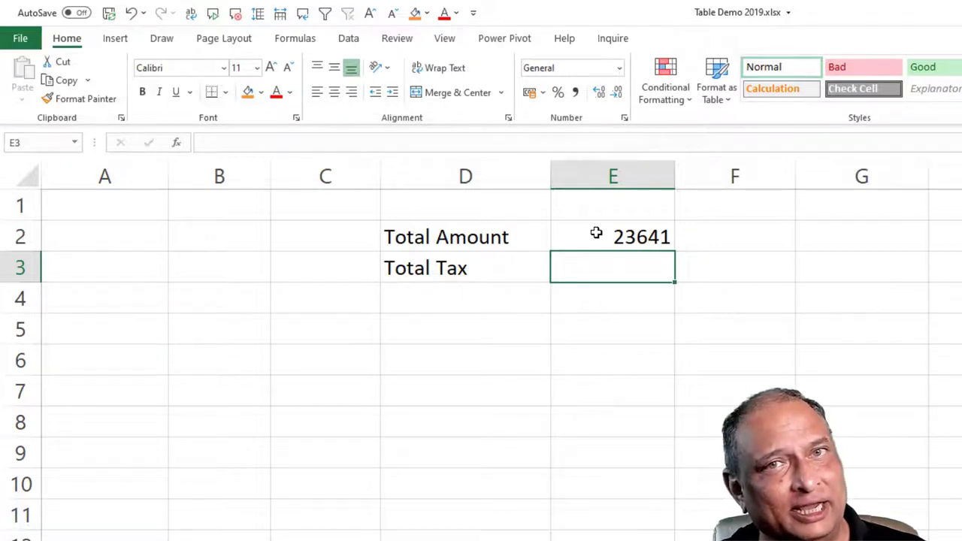
left_click(76, 144)
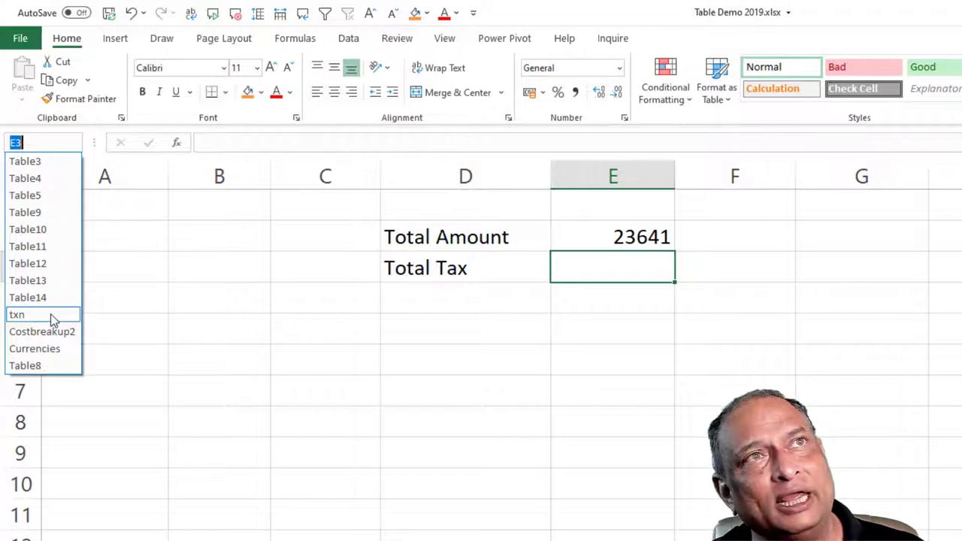
Jump to and select the txn table from the Name Box list
left_click(52, 315)
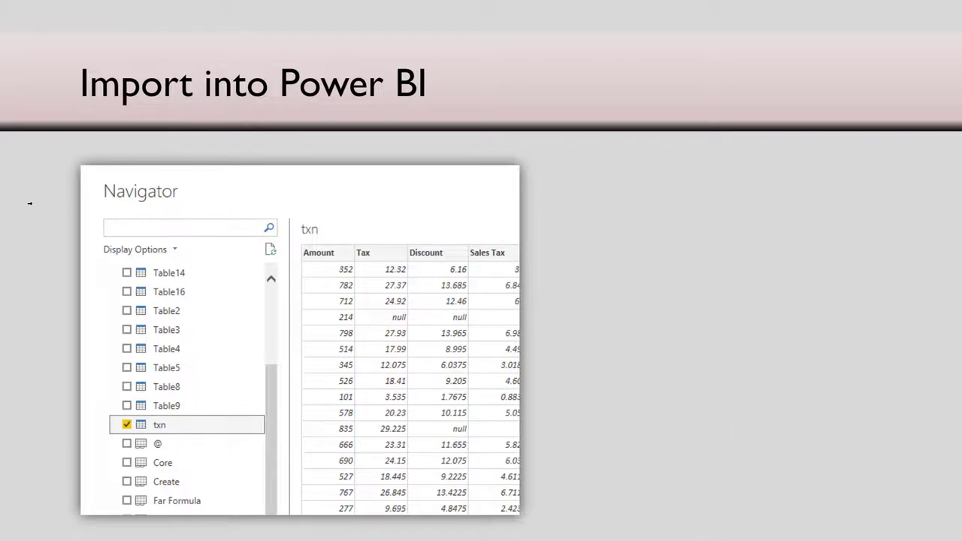
Advance the Power BI slide past the arrow pointing at txn, then return to Excel's C5
key("Right")
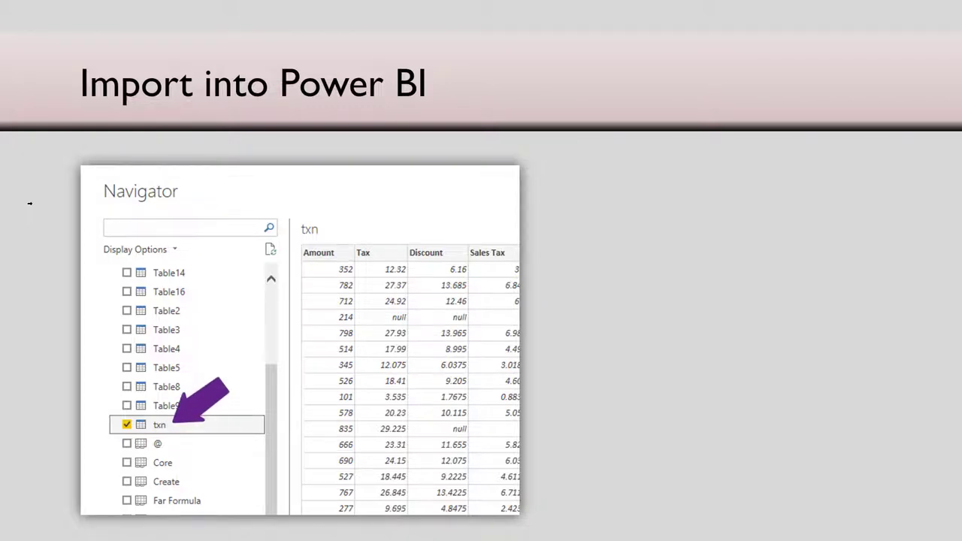
key("Right")
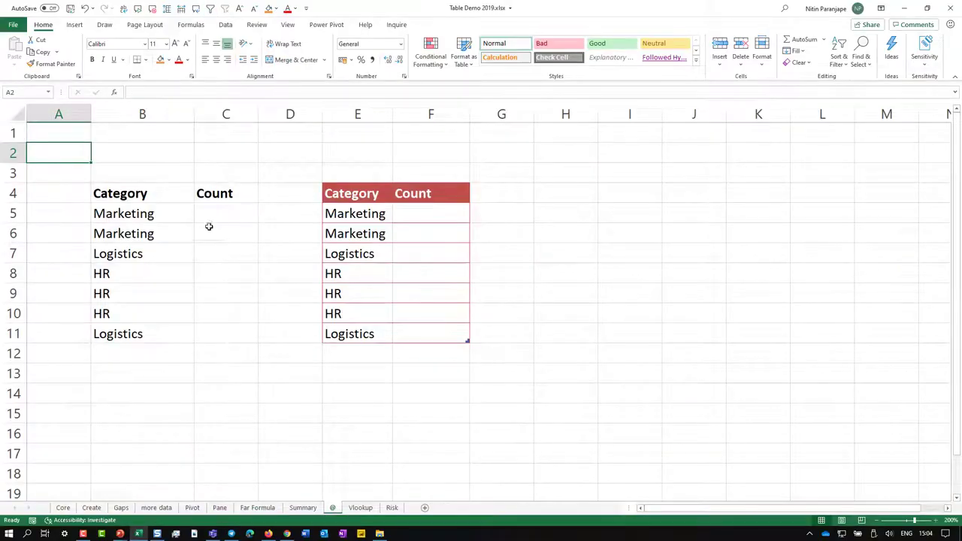
left_click(209, 212)
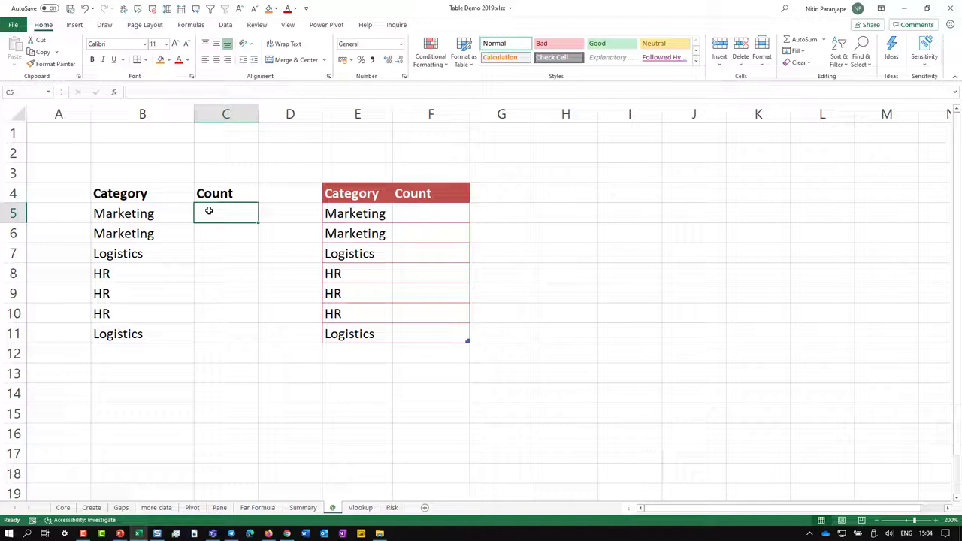
Enter =COUNTIF($B$5:$B$11,B5) in C5 and fill it down to C11
type("=countif(")
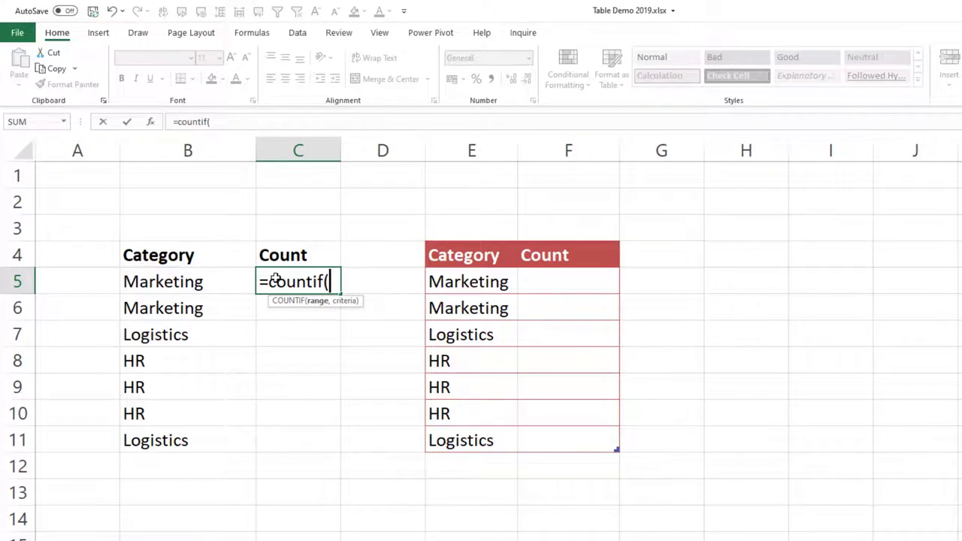
key("Left")
key("ctrl+shift+Down")
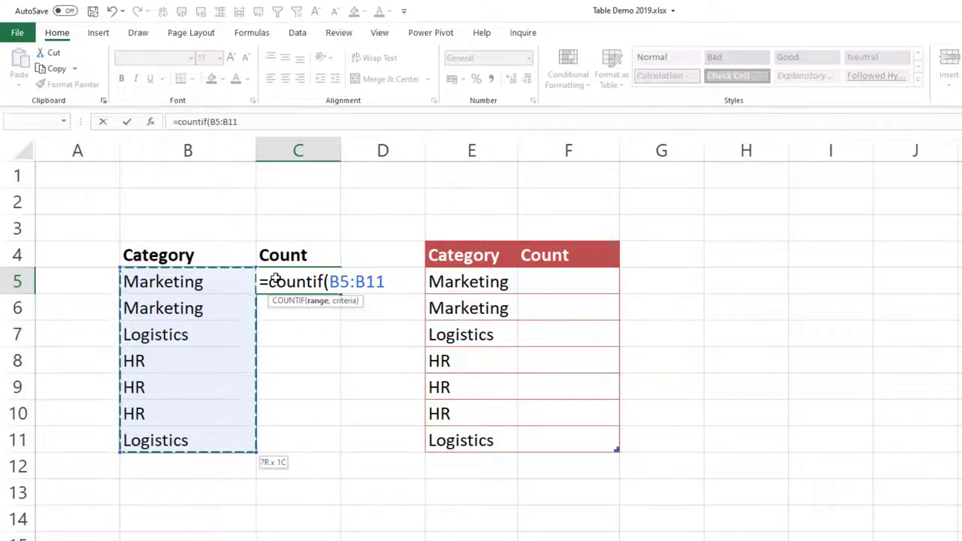
key("F4")
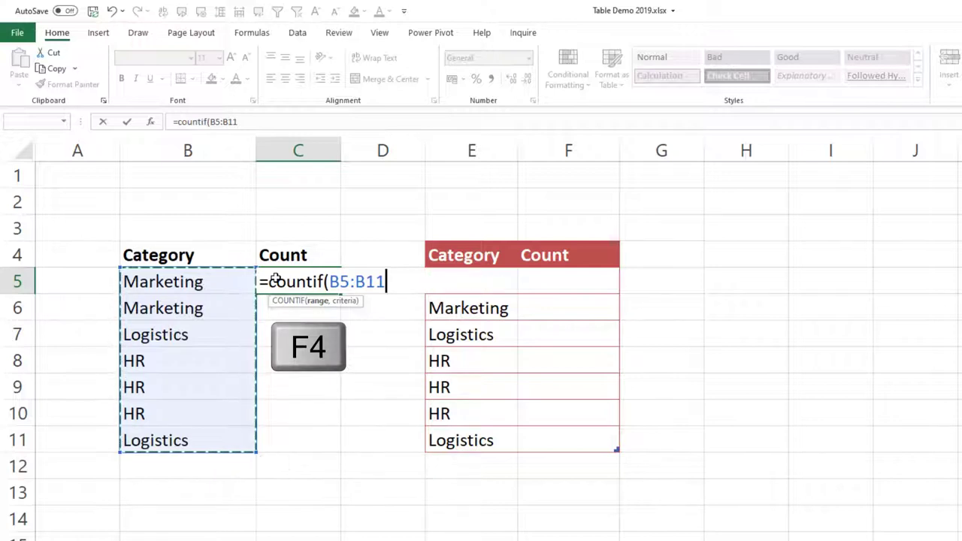
key("F4")
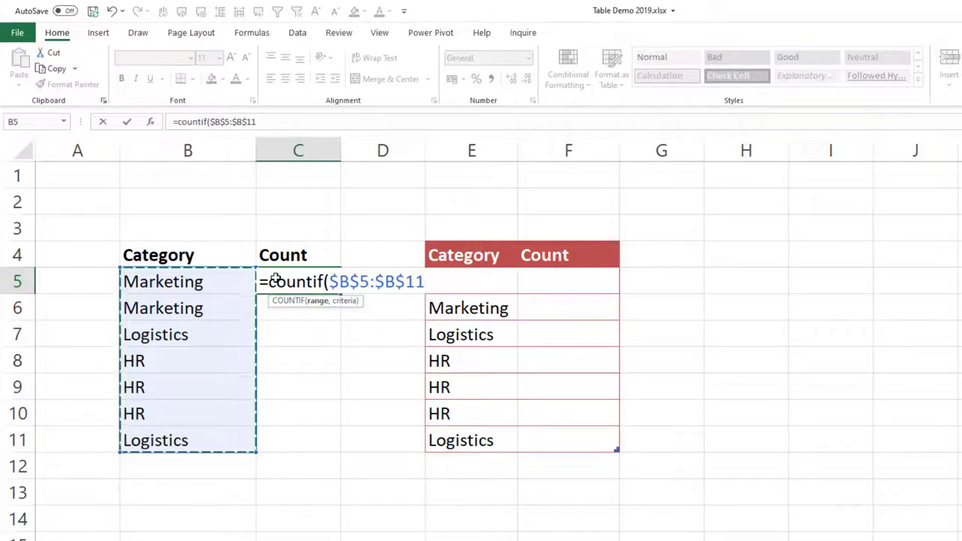
type(",")
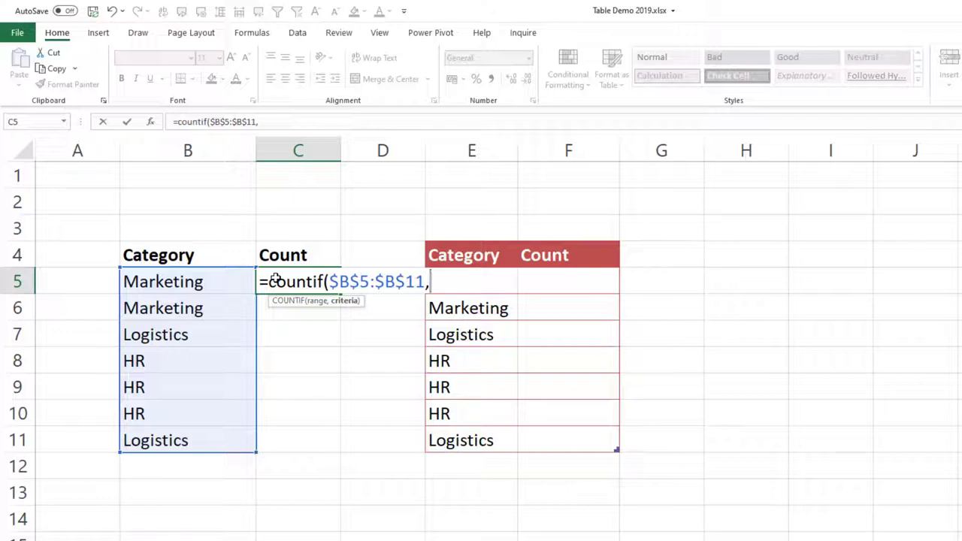
key("Left")
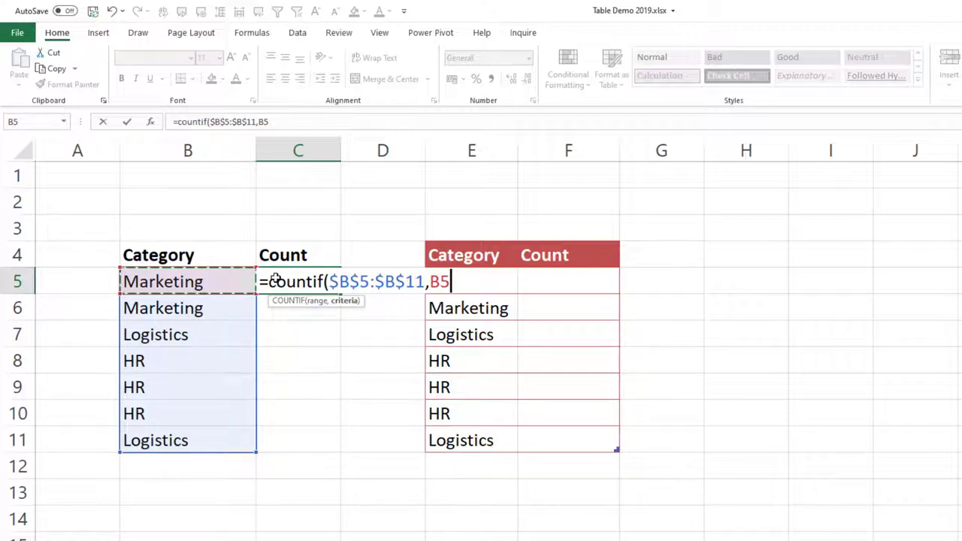
type(")")
key("Return")
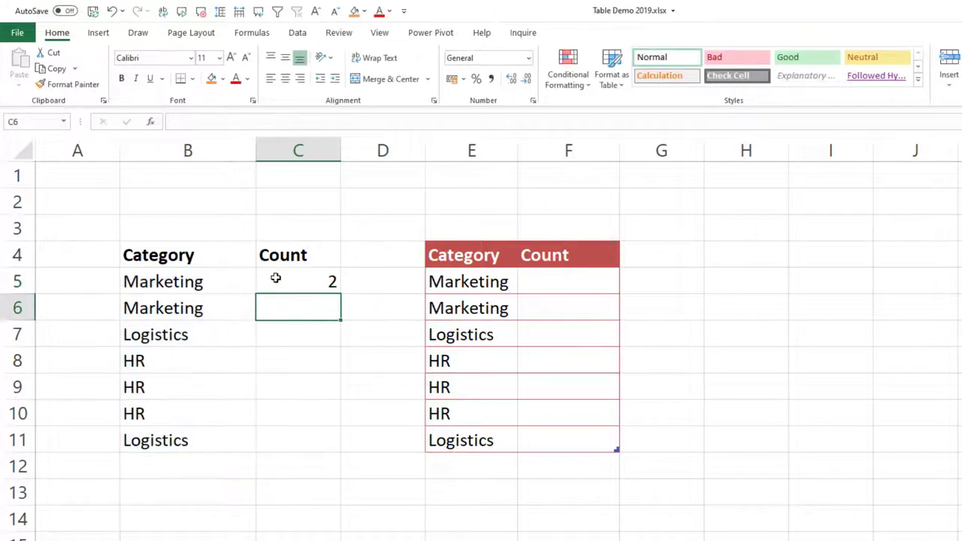
left_click(299, 274)
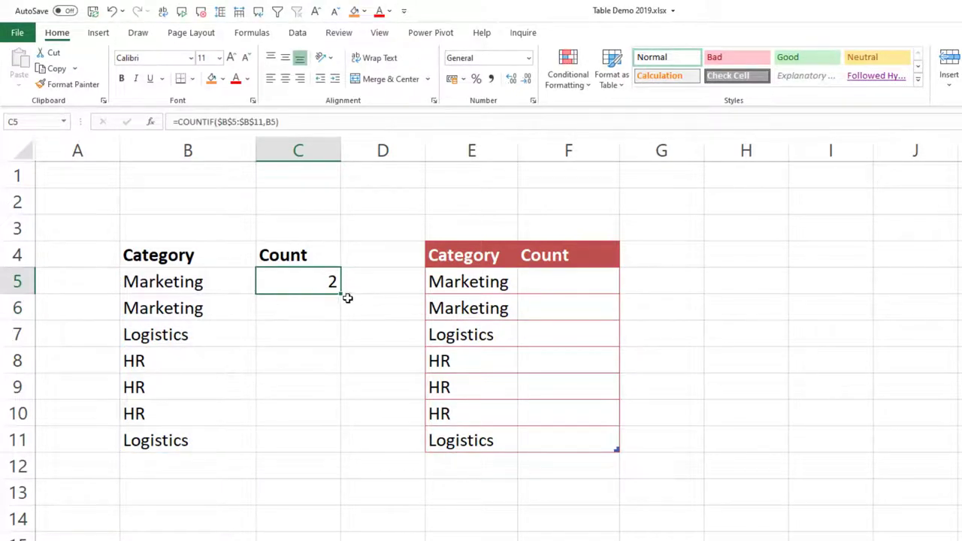
double_click(342, 296)
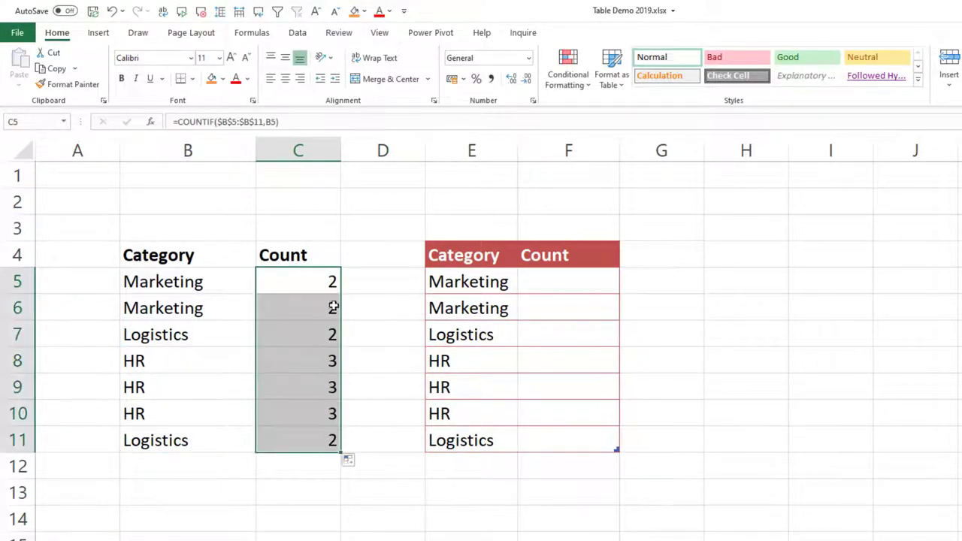
Add HR in B12 and check that C12's formula shows 3 with the unchanged range
left_click(202, 468)
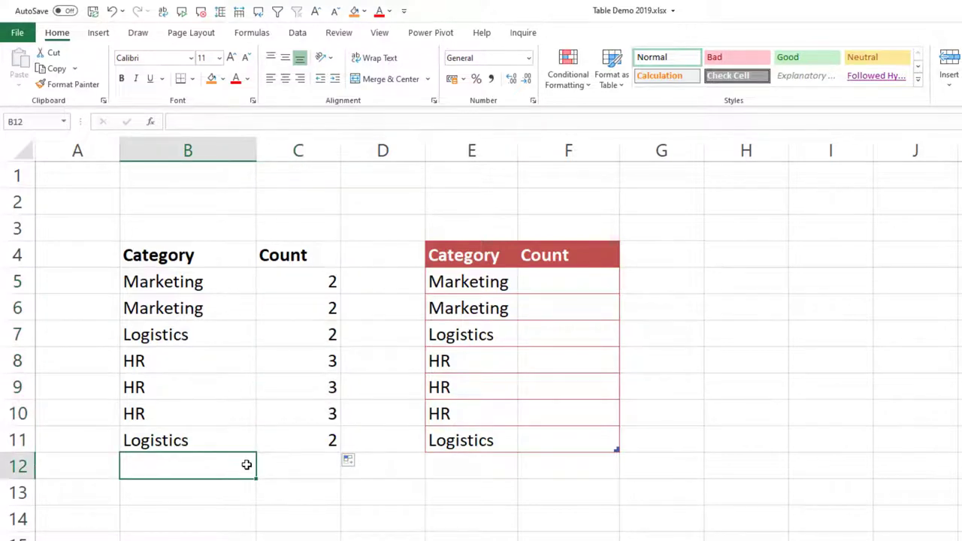
type("HR")
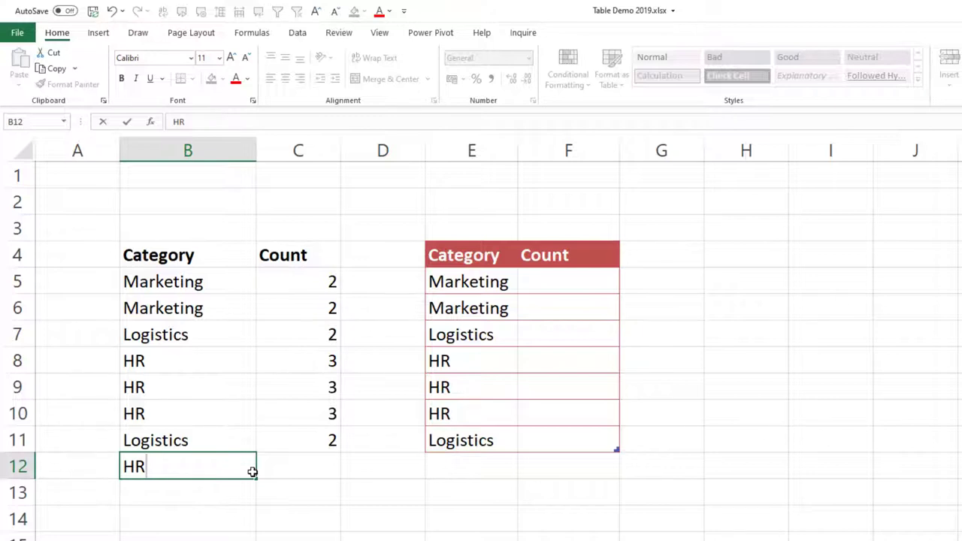
key("Tab")
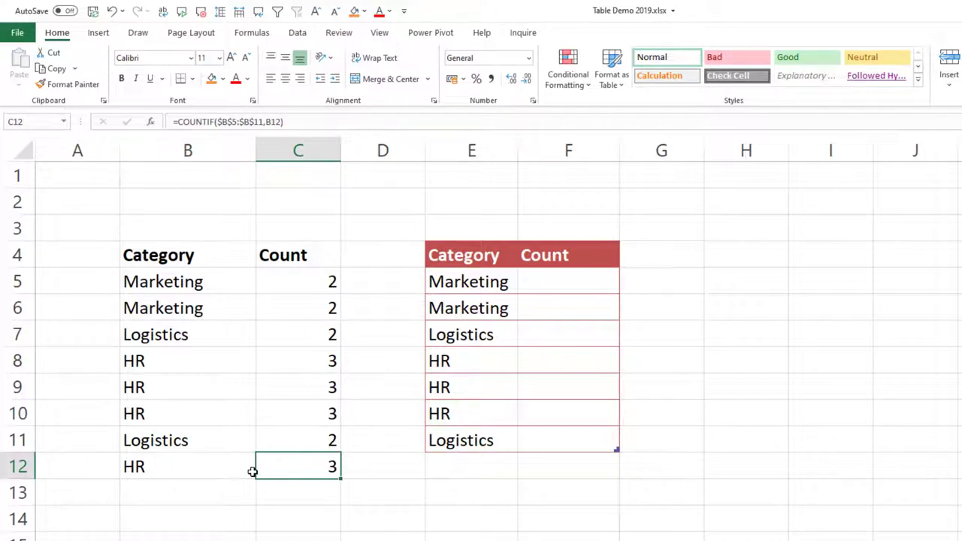
key("F2")
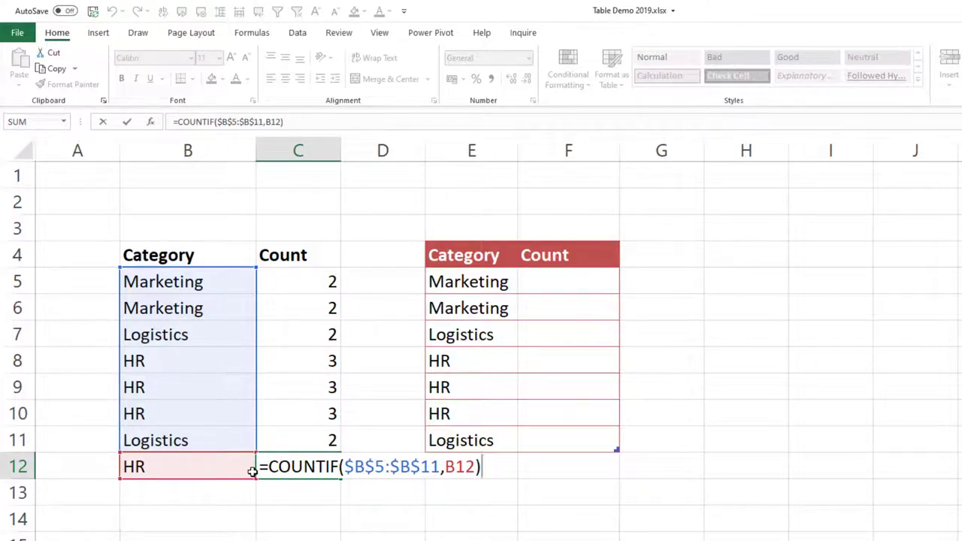
key("ctrl+Return")
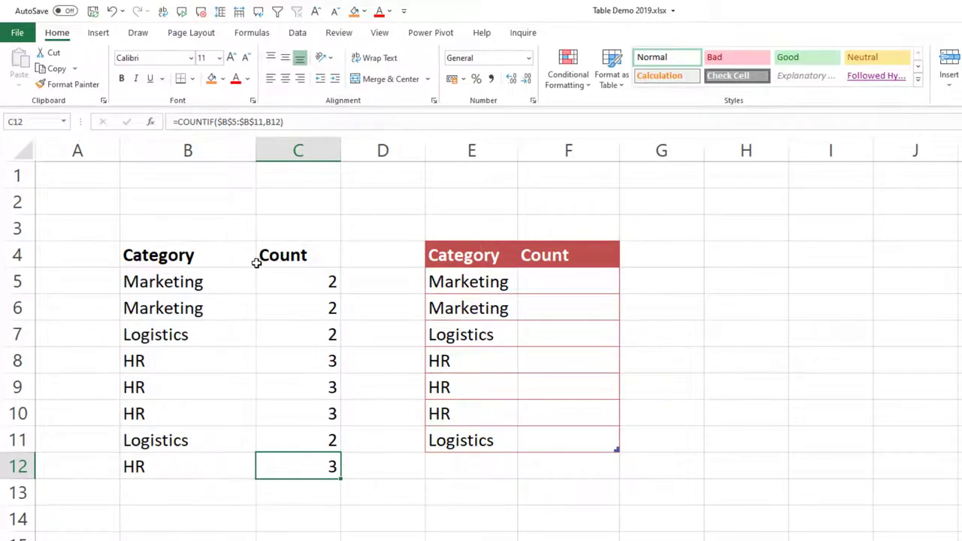
left_click(568, 287)
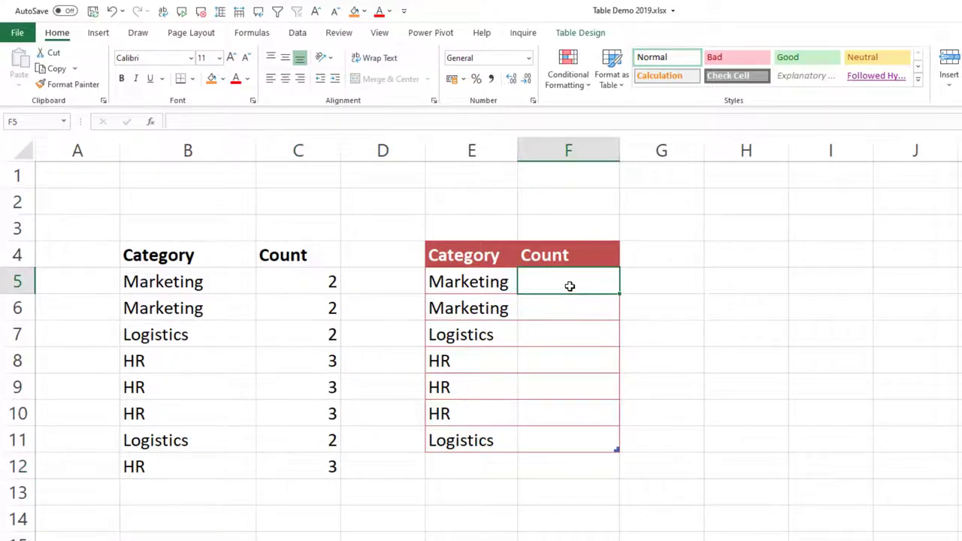
Start a COUNTIF in F5 using the table's Category column as the range
type("=")
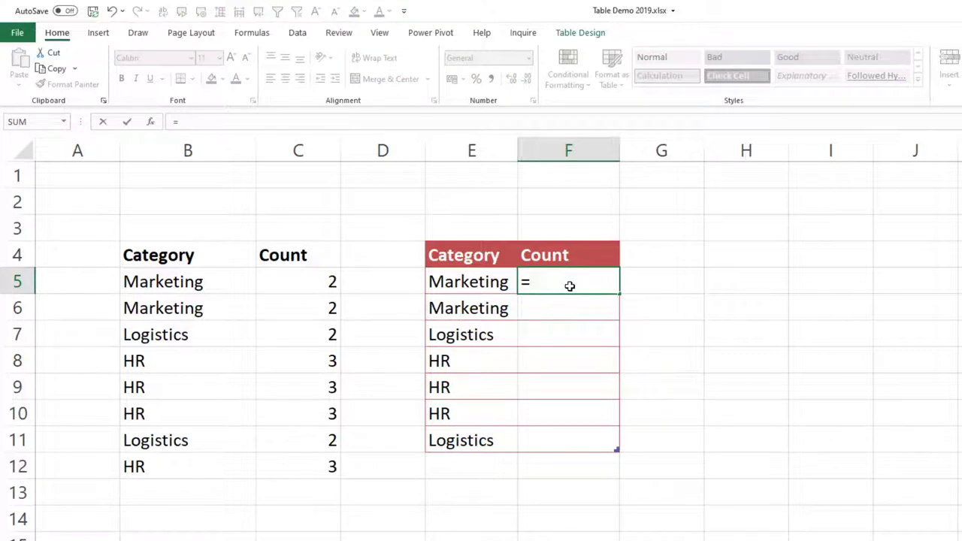
type("count")
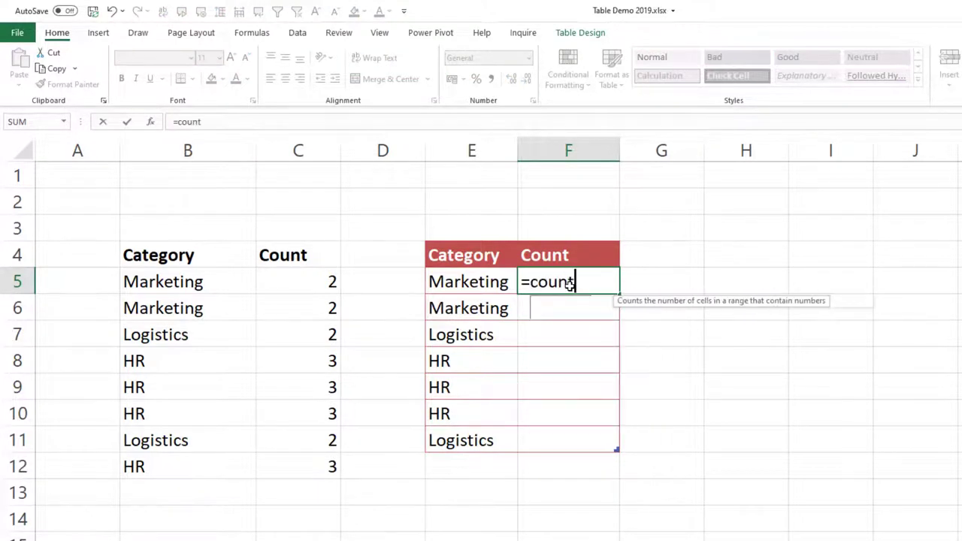
type("if(")
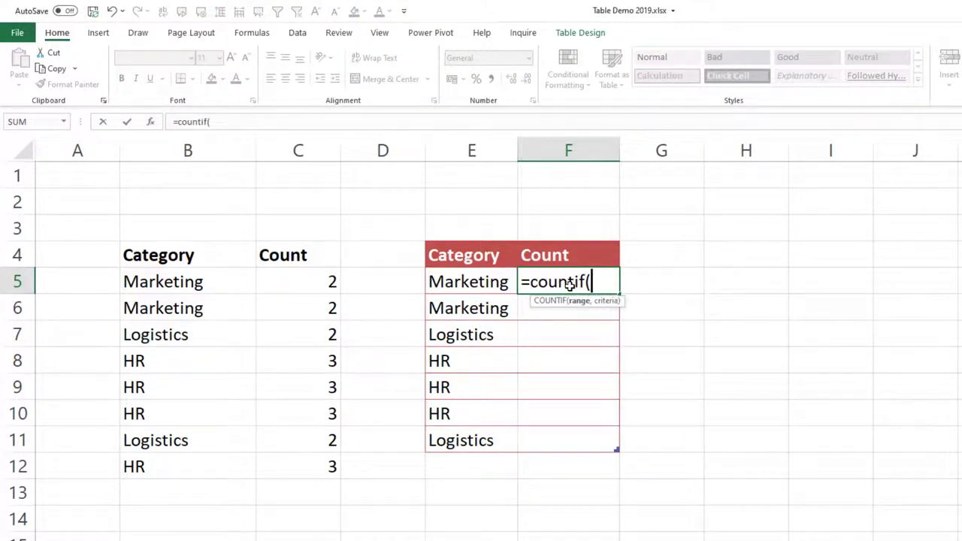
key("Left")
key("shift+Down")
key("shift+Down")
key("shift+Down")
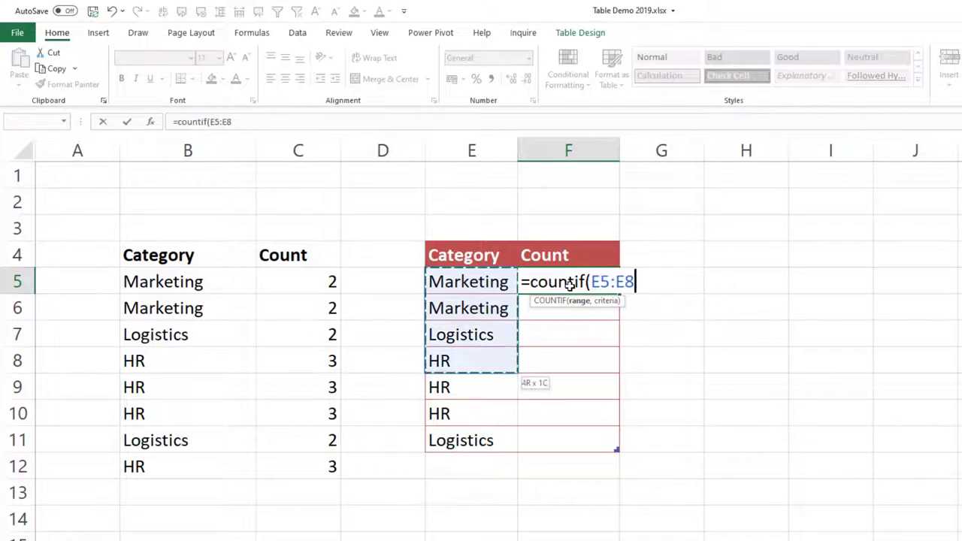
key("shift+Down")
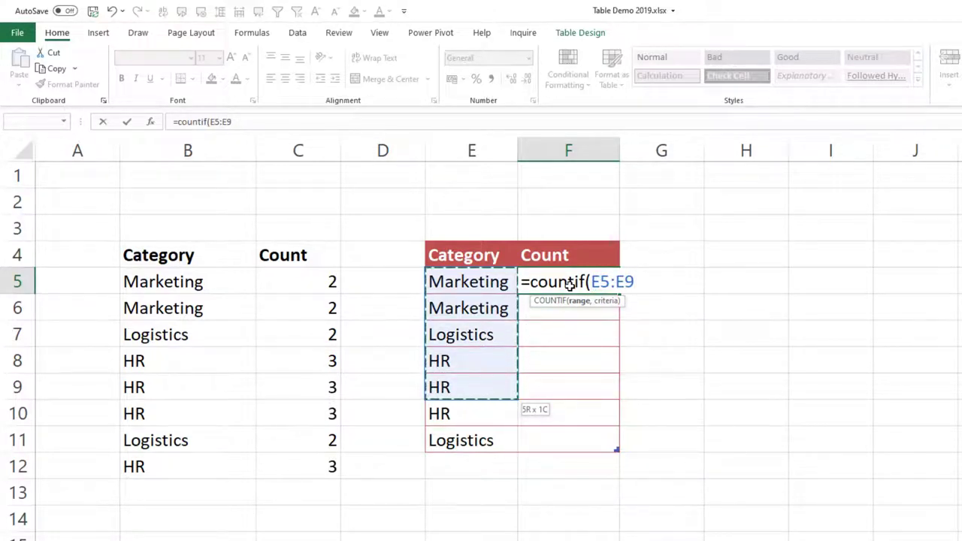
key("shift+Down")
key("shift+Down")
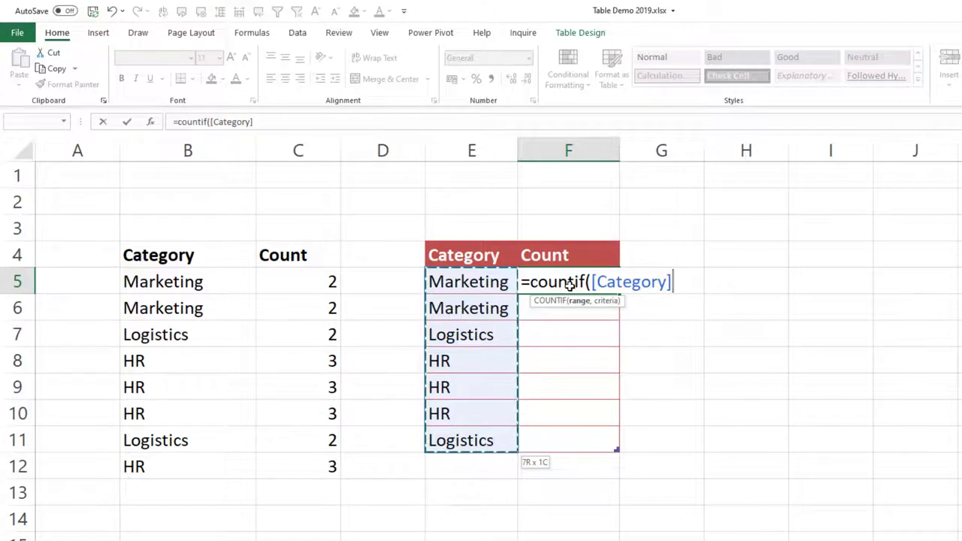
type(",")
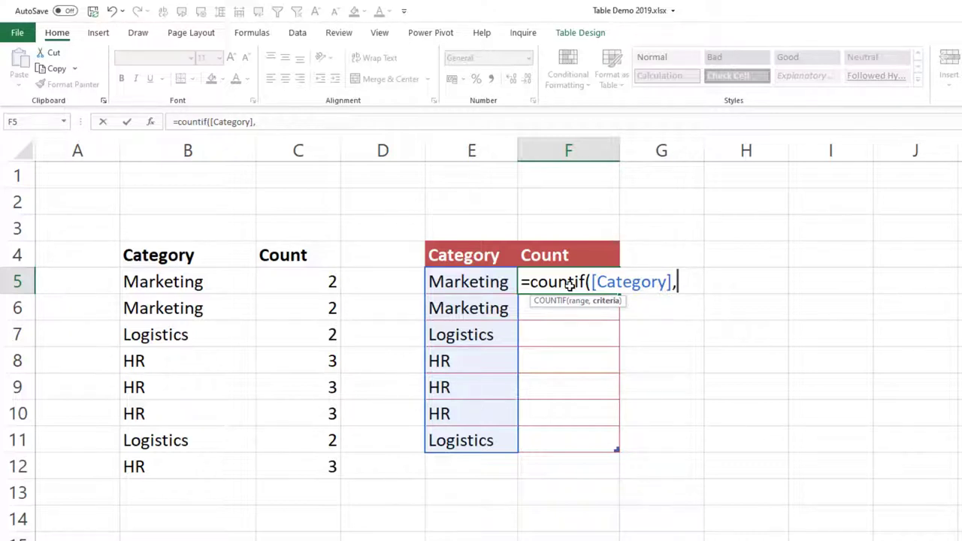
left_click(487, 281)
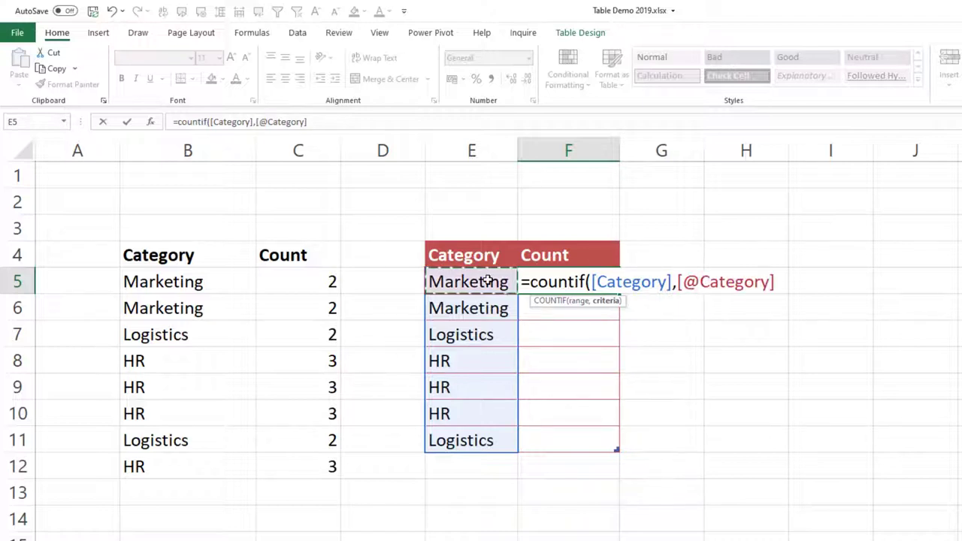
key("BackSpace")
key("BackSpace")
key("BackSpace")
key("BackSpace")
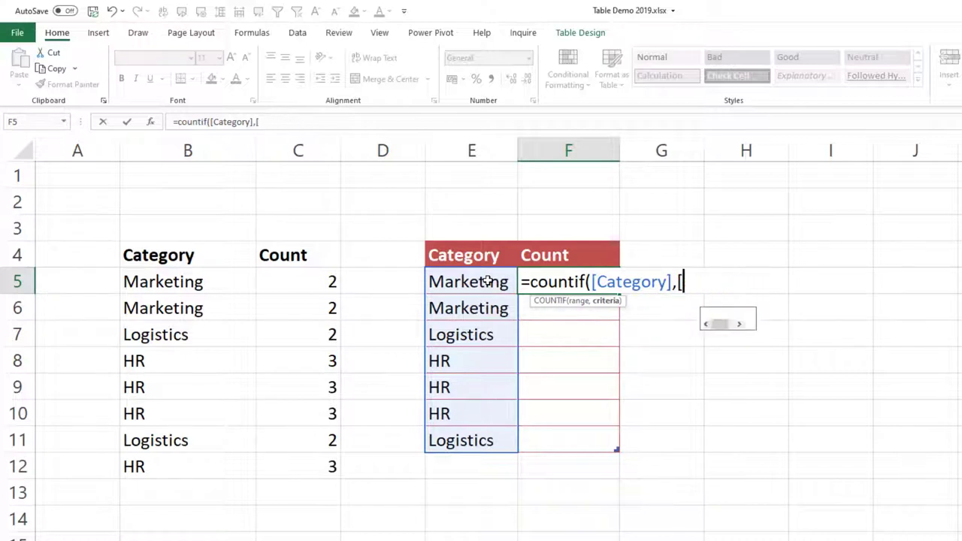
type("[")
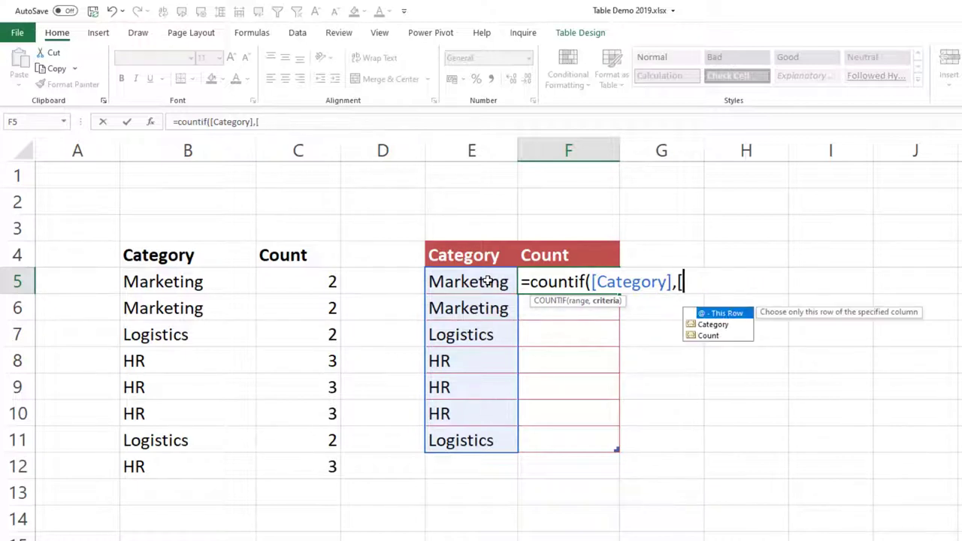
type("@")
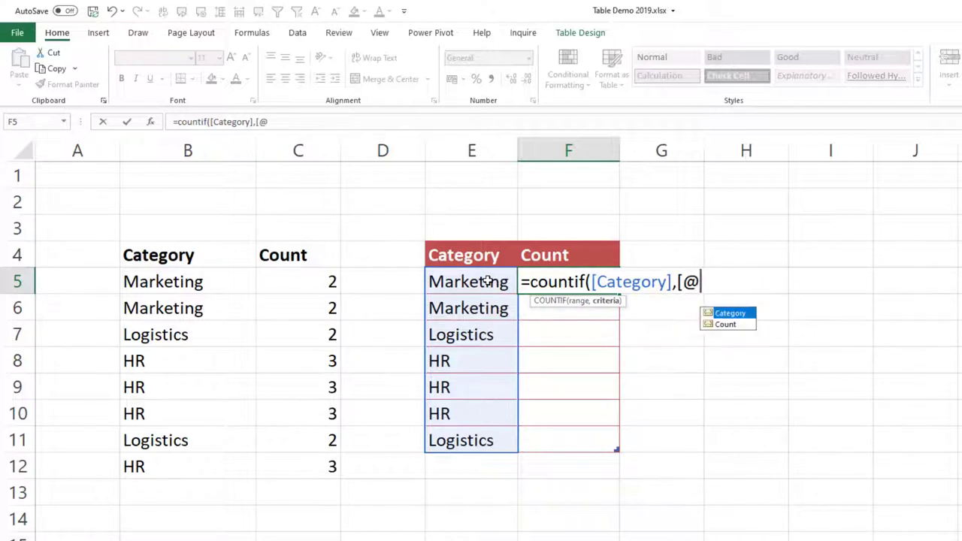
key("Down")
key("Up")
key("Tab")
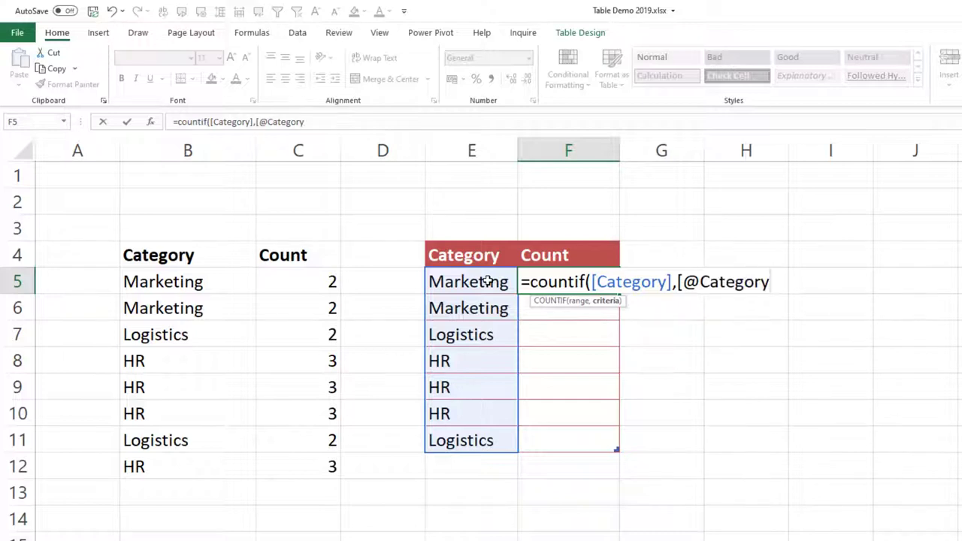
type("]")
key("Return")
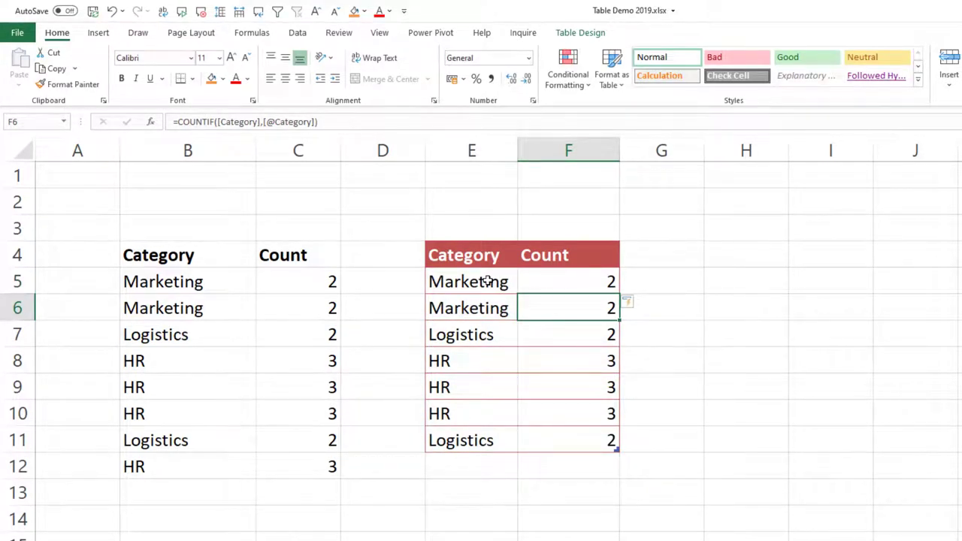
key("Down")
key("Down")
key("Down")
key("Down")
key("Down")
key("Down")
Add HR as a new row in E12 so the table expands and HR counts read 4
key("Left")
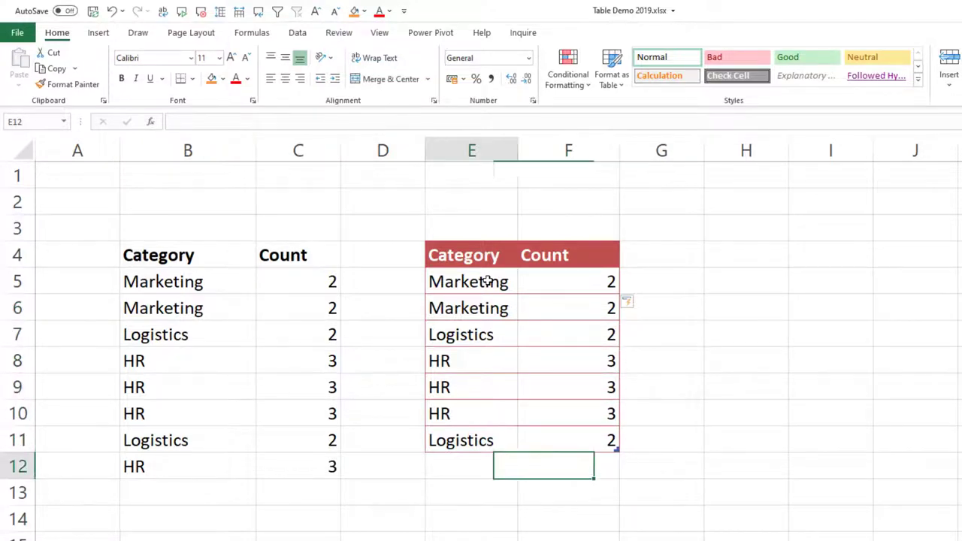
type("HR")
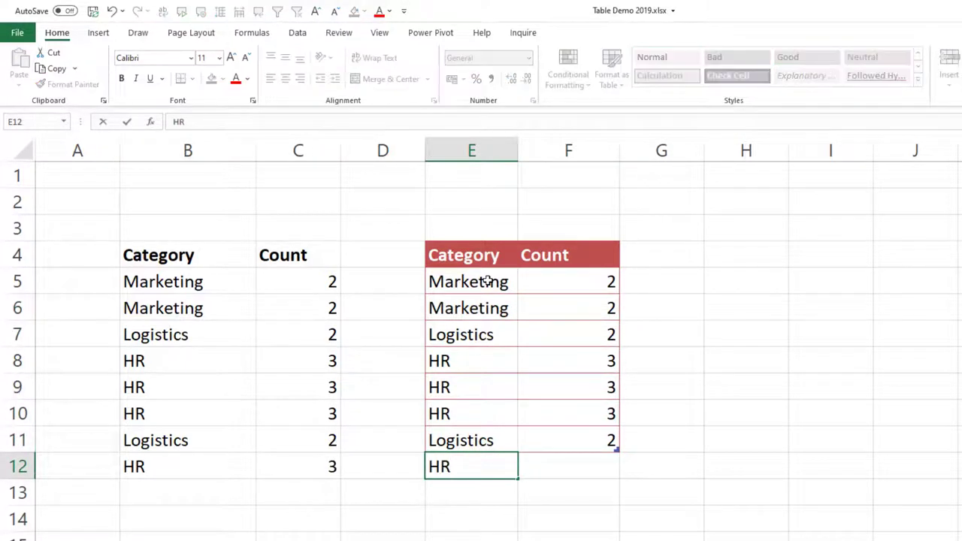
key("Tab")
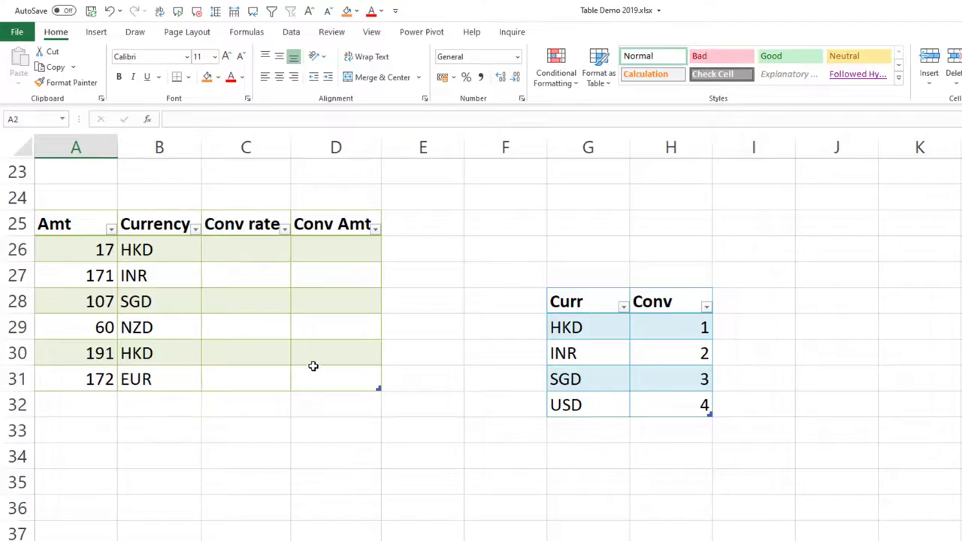
Confirm the conversion table is named cmaster on Table Design
left_click(588, 327)
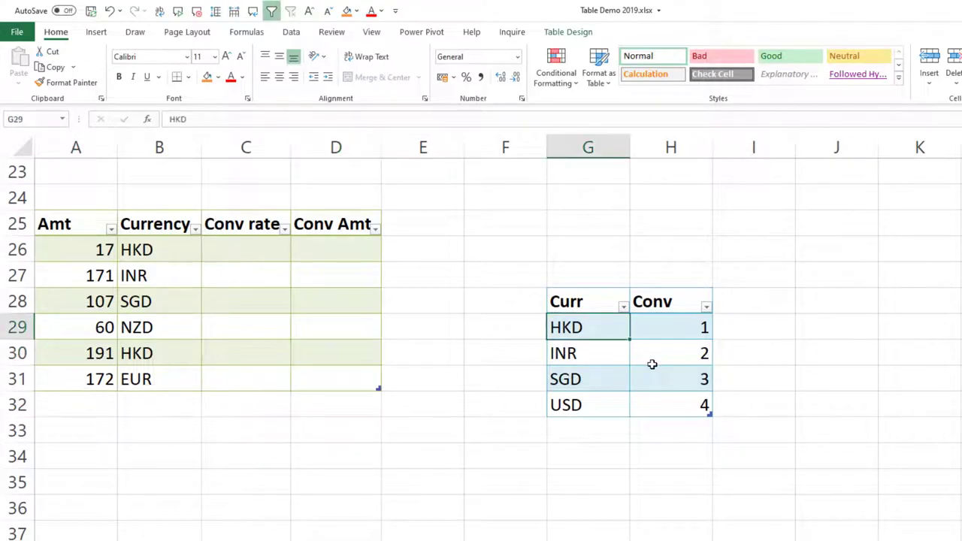
left_click(652, 364)
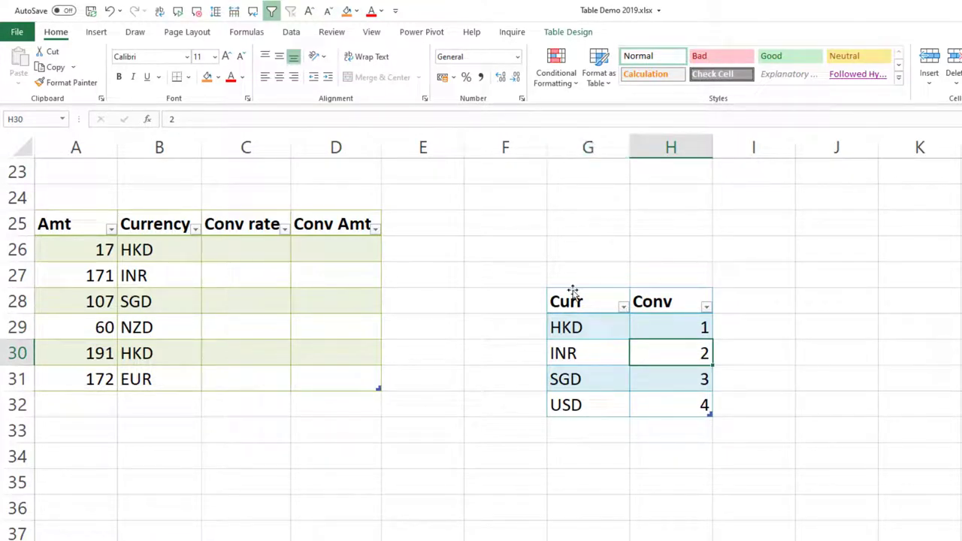
left_click(568, 32)
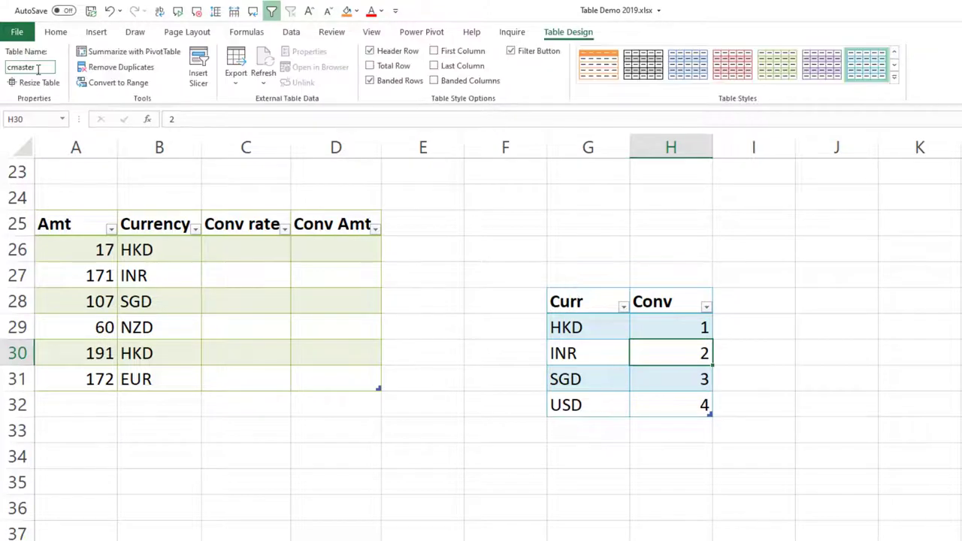
left_click(240, 248)
type("=")
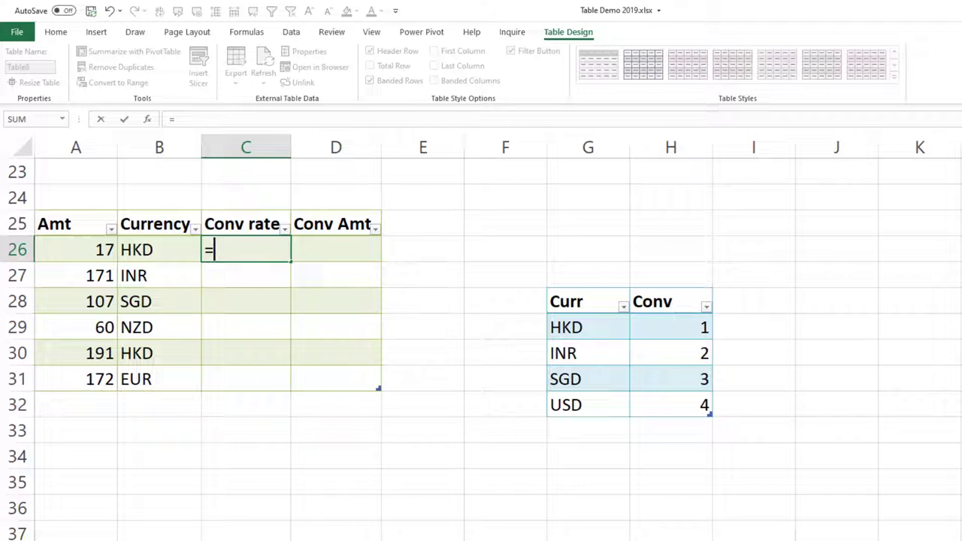
type("vlookup(")
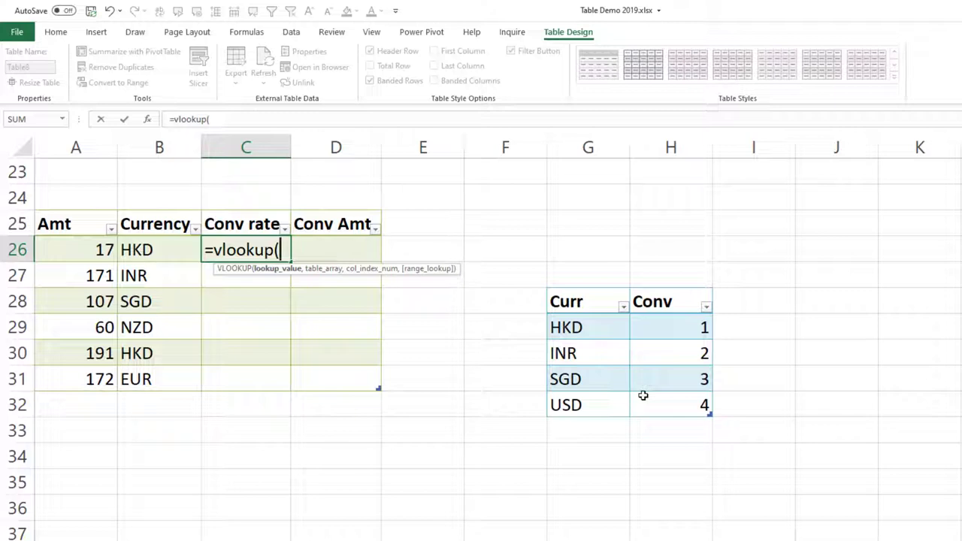
key("Left")
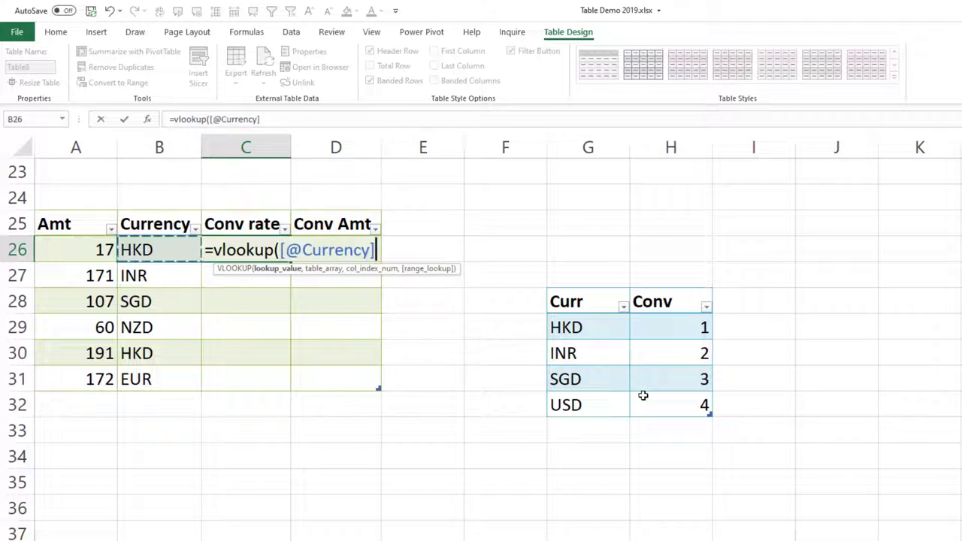
type(",")
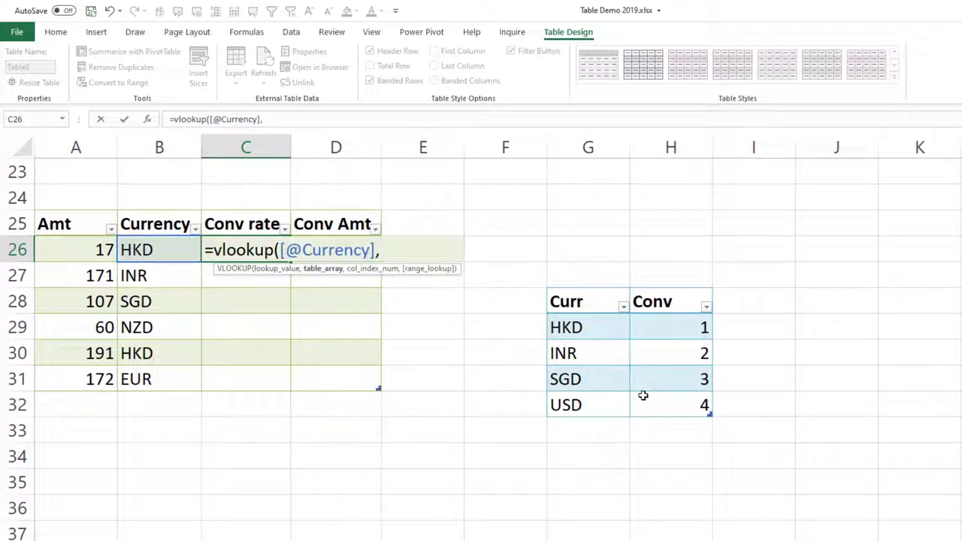
left_click(609, 332)
left_click_drag(609, 332, 655, 405)
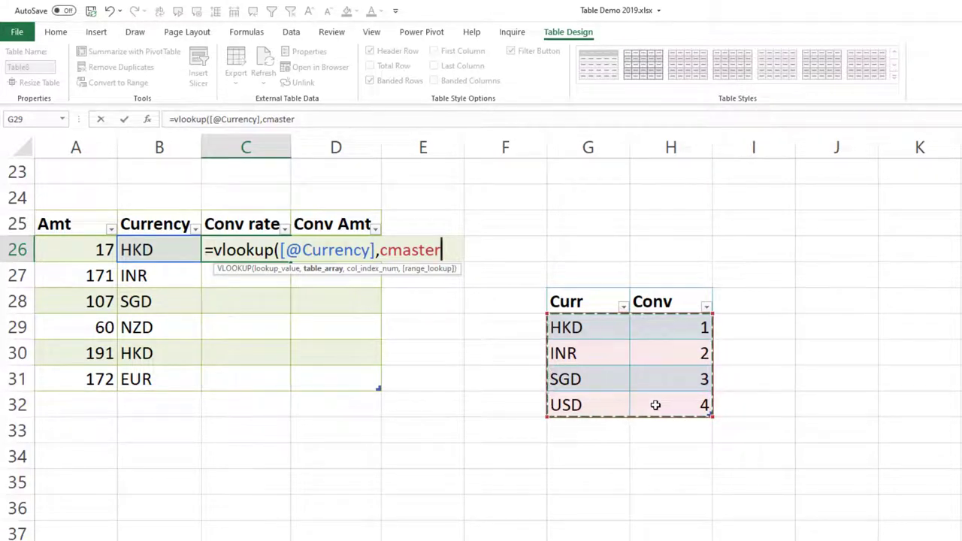
type(",")
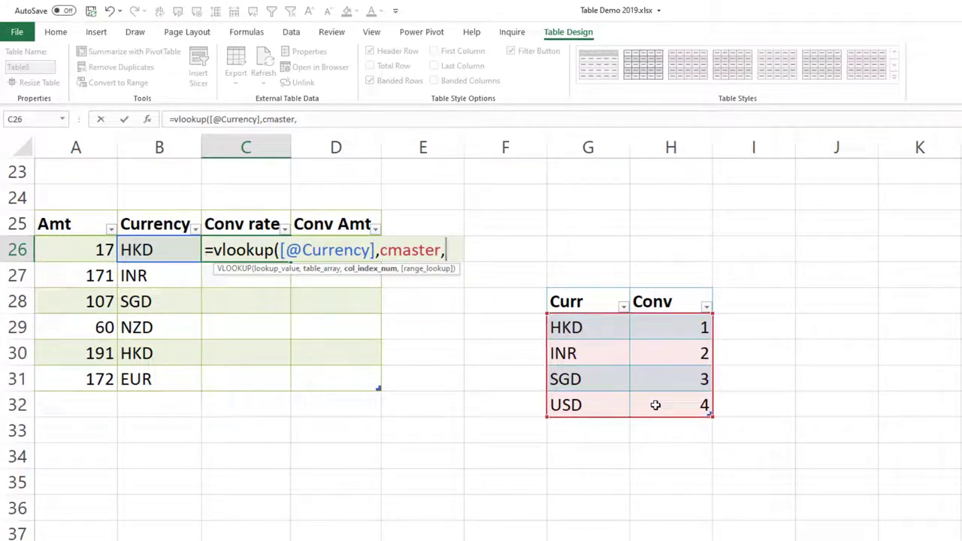
type("2")
type(",")
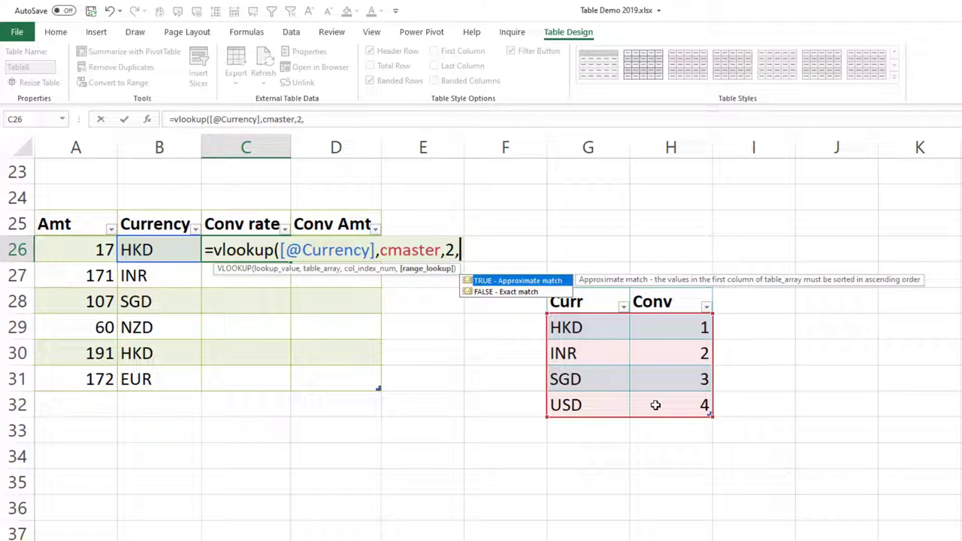
key("Down")
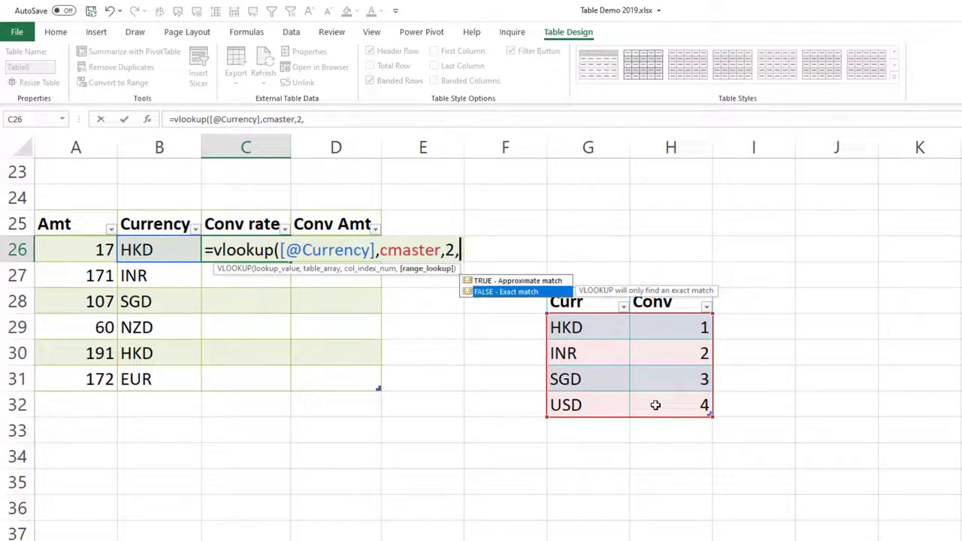
key("Tab")
type(")")
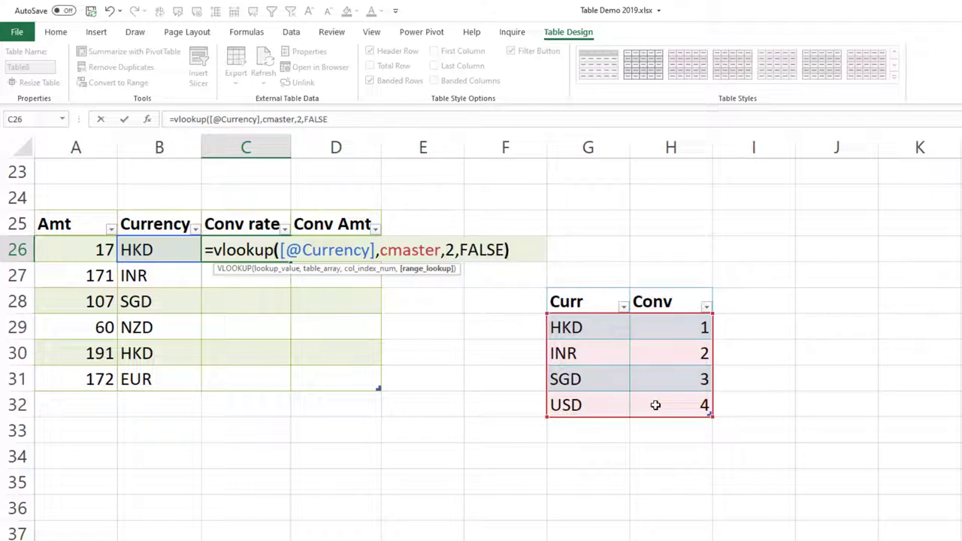
key("Return")
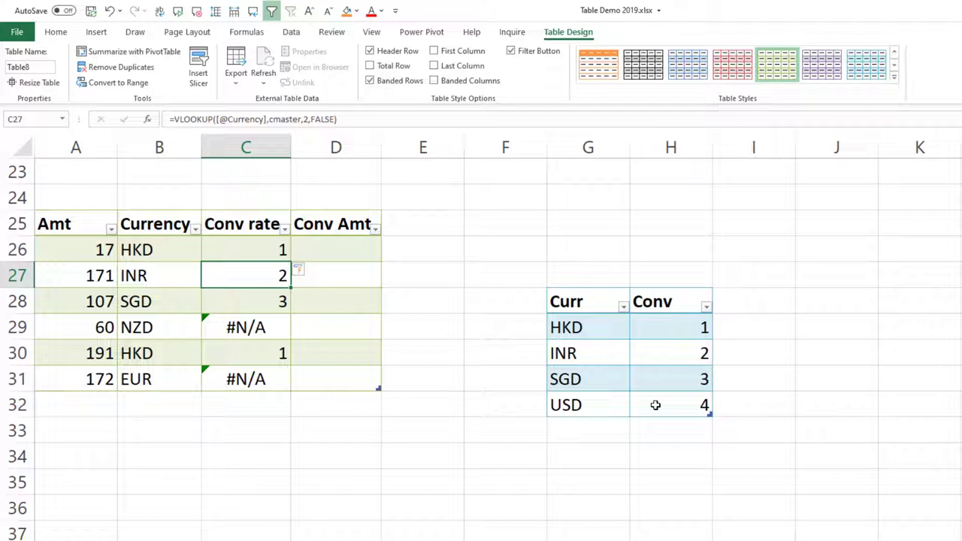
Add NZD with rate 5 and EUR with rate 6 below the cmaster table
left_click(602, 432)
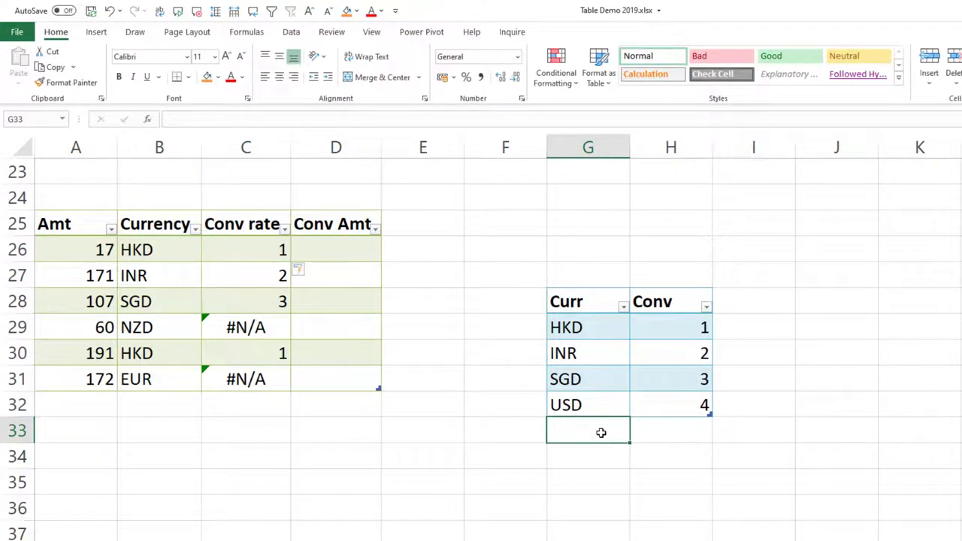
type("NZD")
key("Tab")
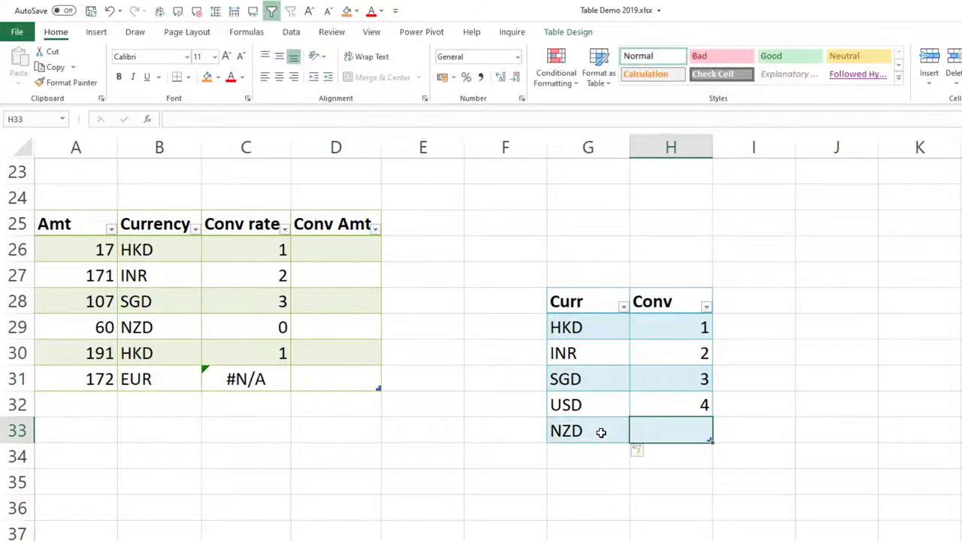
type("5")
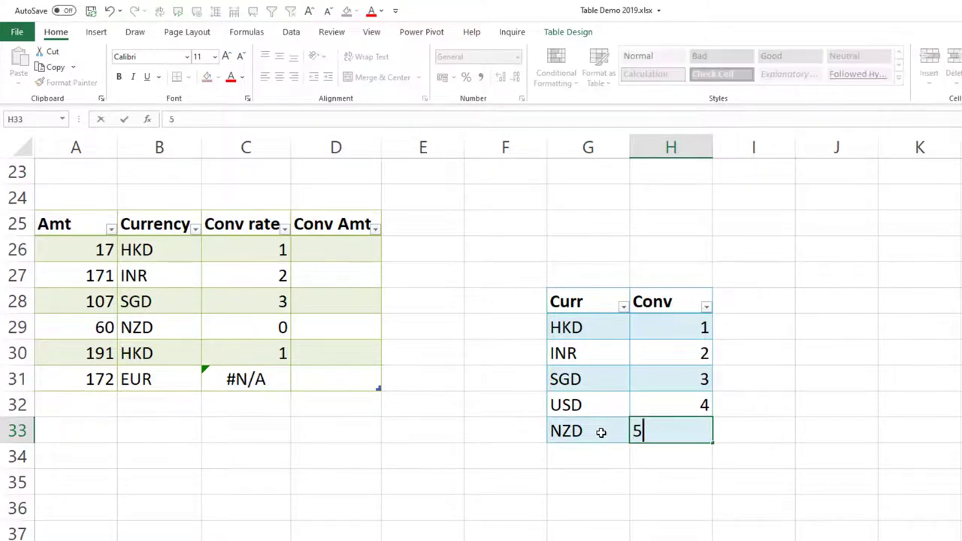
key("Return")
type("EUR")
key("Tab")
type("6")
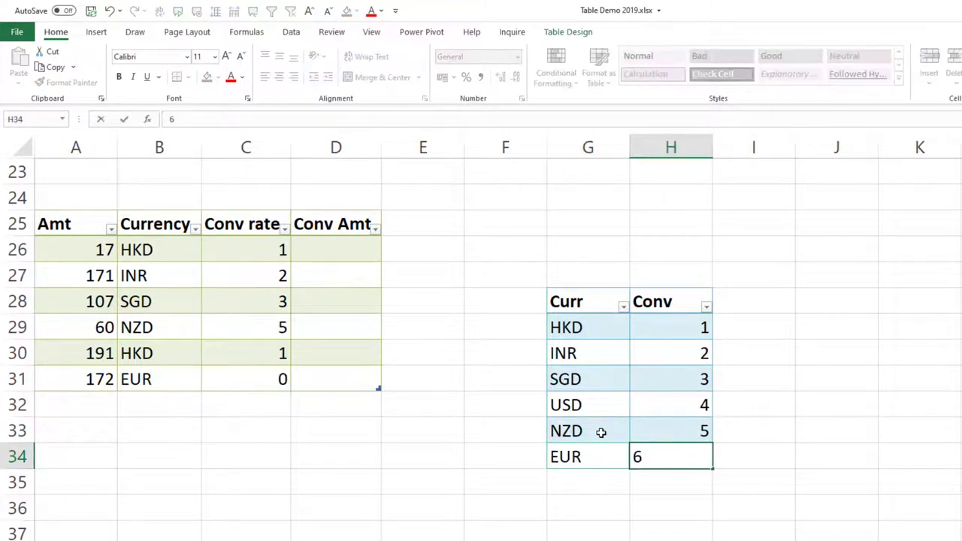
key("ctrl+Return")
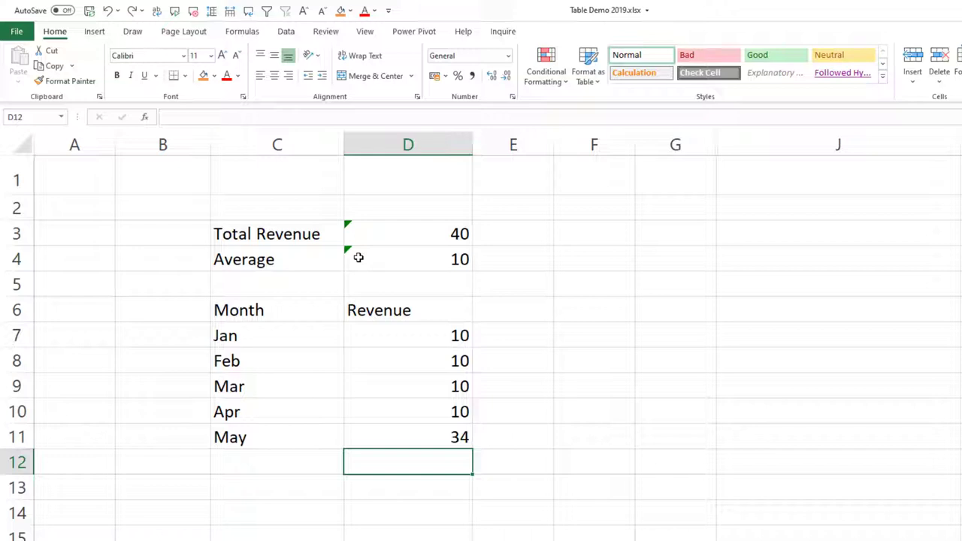
left_click(369, 237)
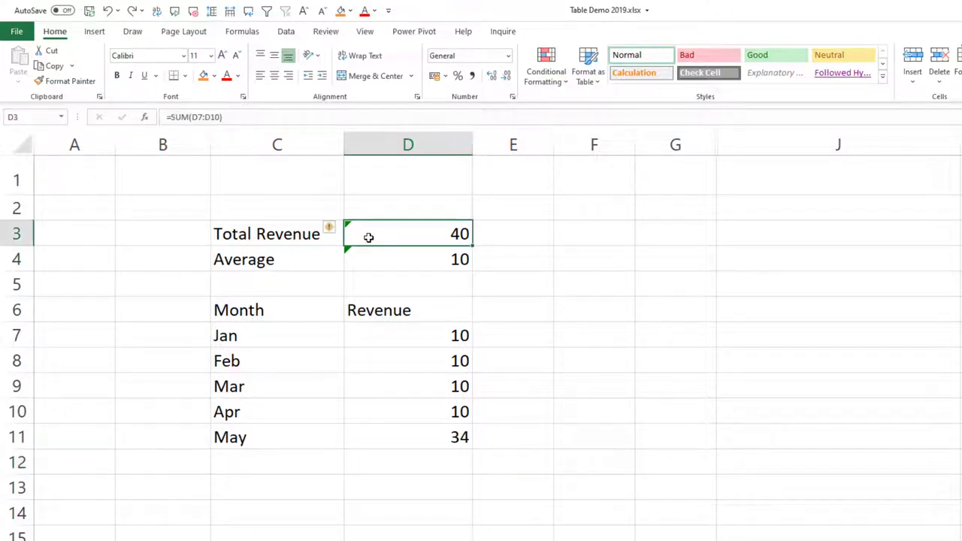
double_click(369, 237)
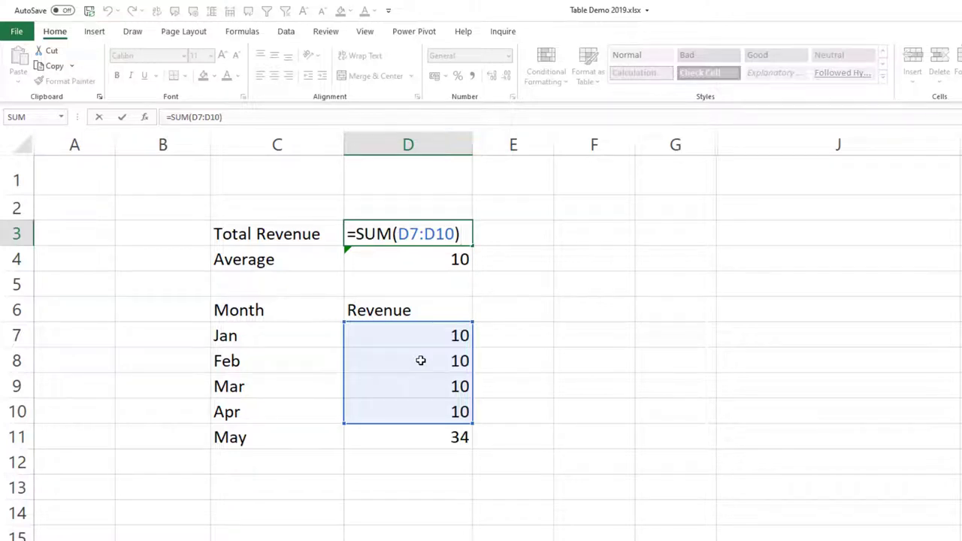
key("ctrl+Return")
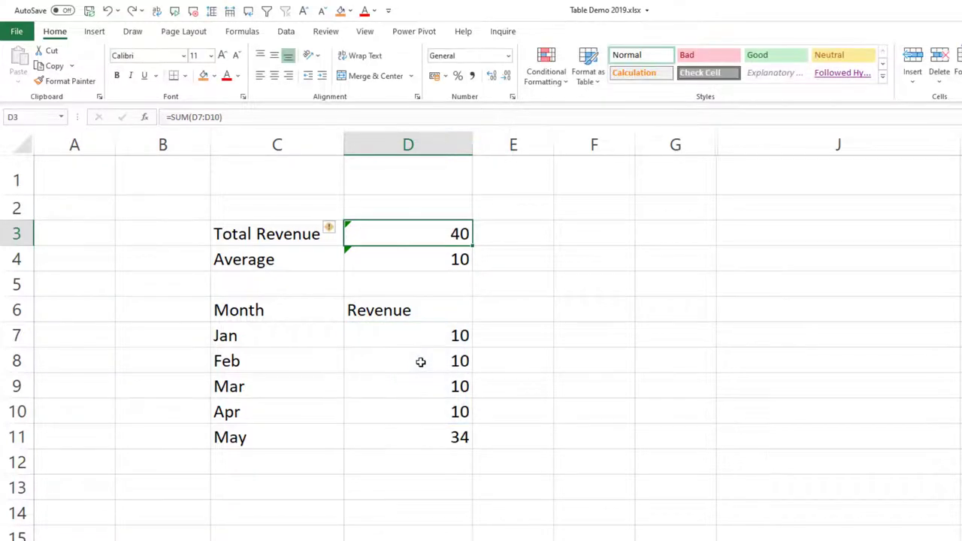
left_click(320, 388)
key("ctrl+t")
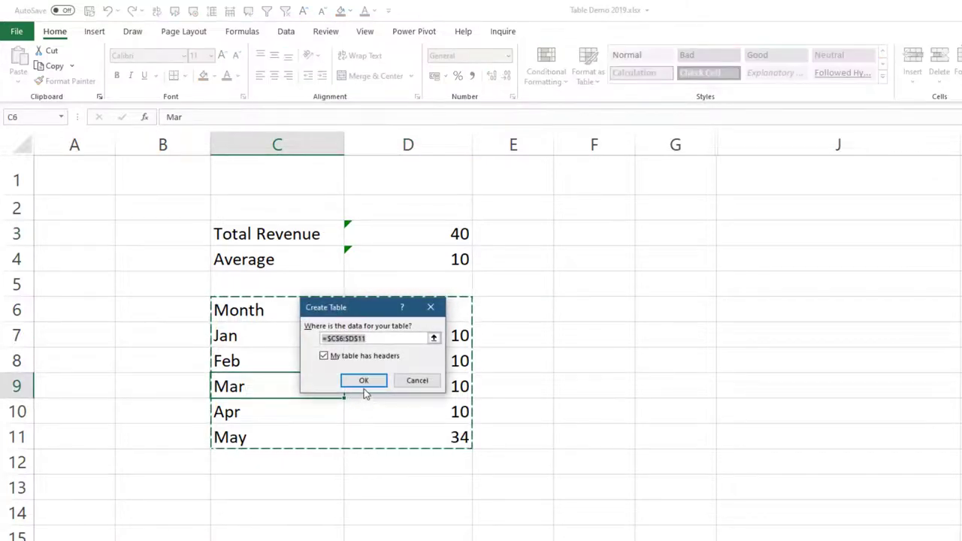
left_click(365, 381)
left_click(397, 468)
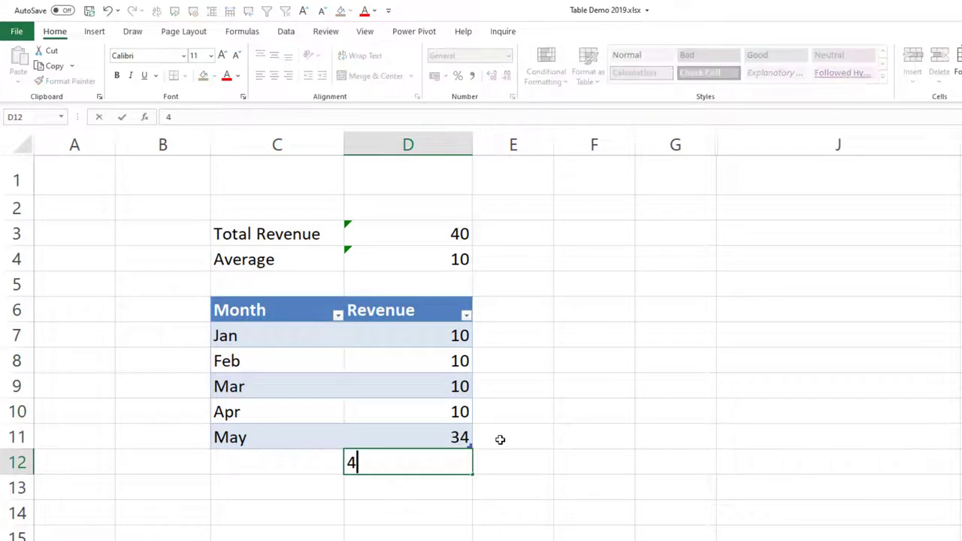
type("456")
key("Return")
key("Return")
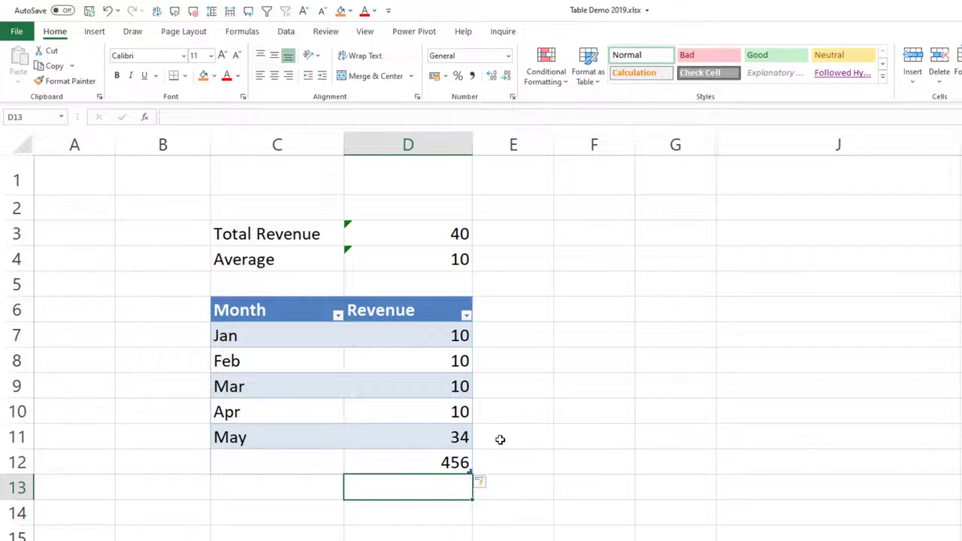
key("ctrl+z")
key("ctrl+z")
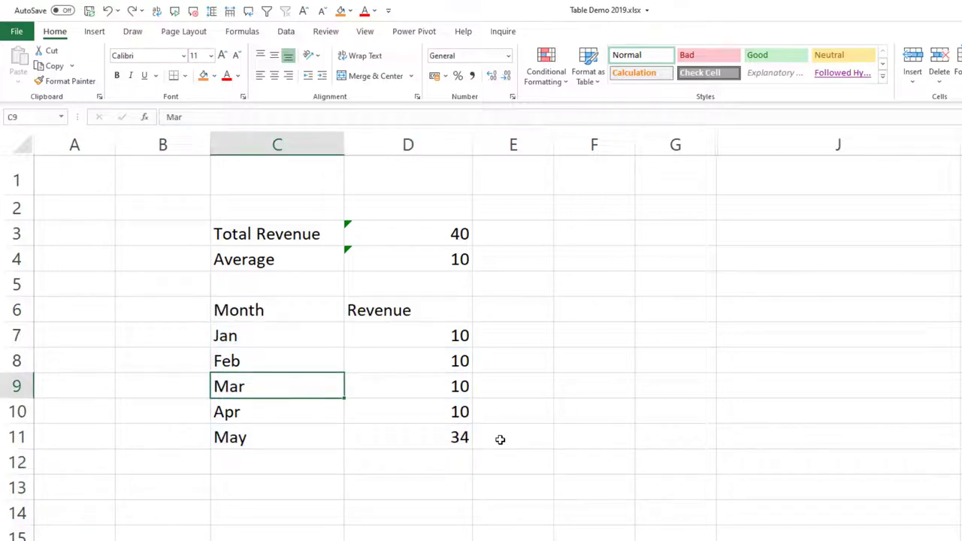
Update the D3 and D4 formulas to include May, giving Total 74 and Average 14.8
left_click(387, 234)
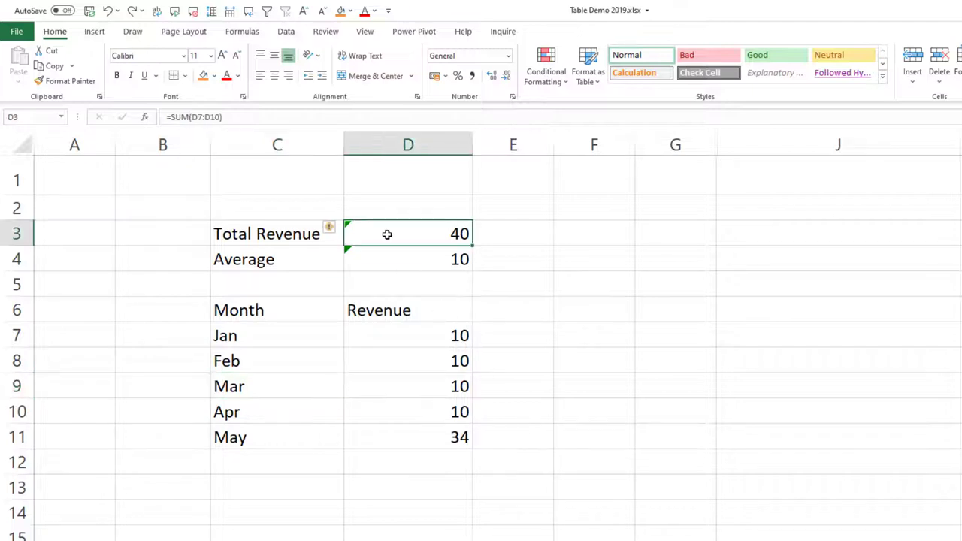
left_click(332, 230)
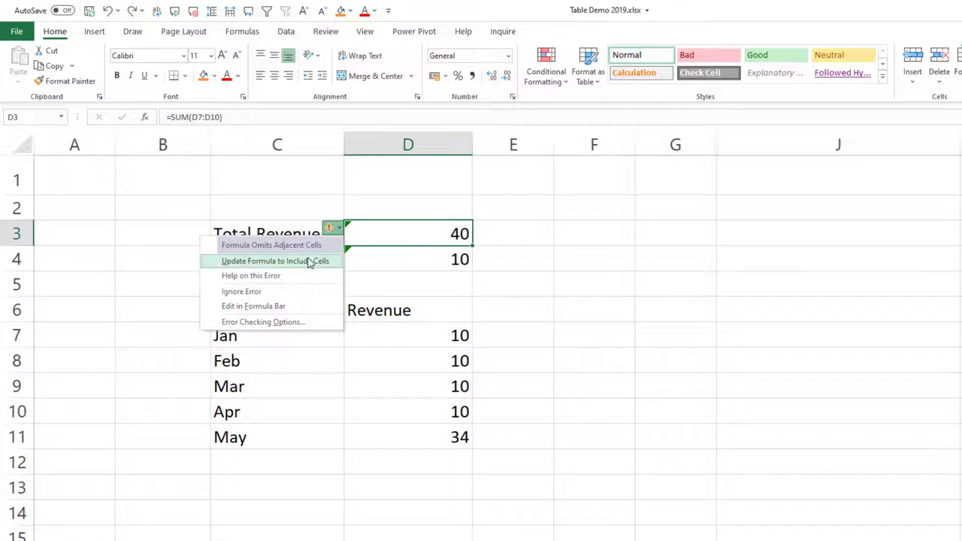
left_click(311, 262)
left_click(363, 259)
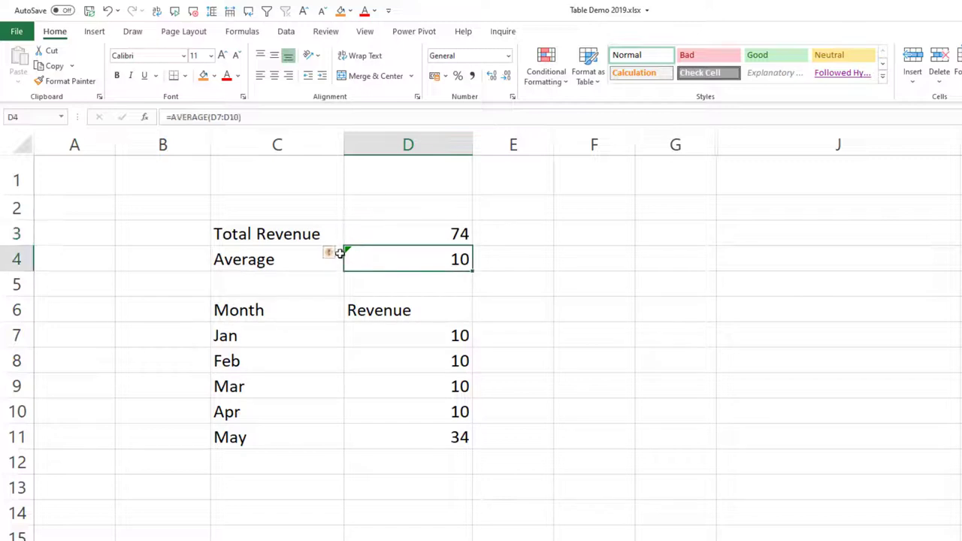
left_click(333, 253)
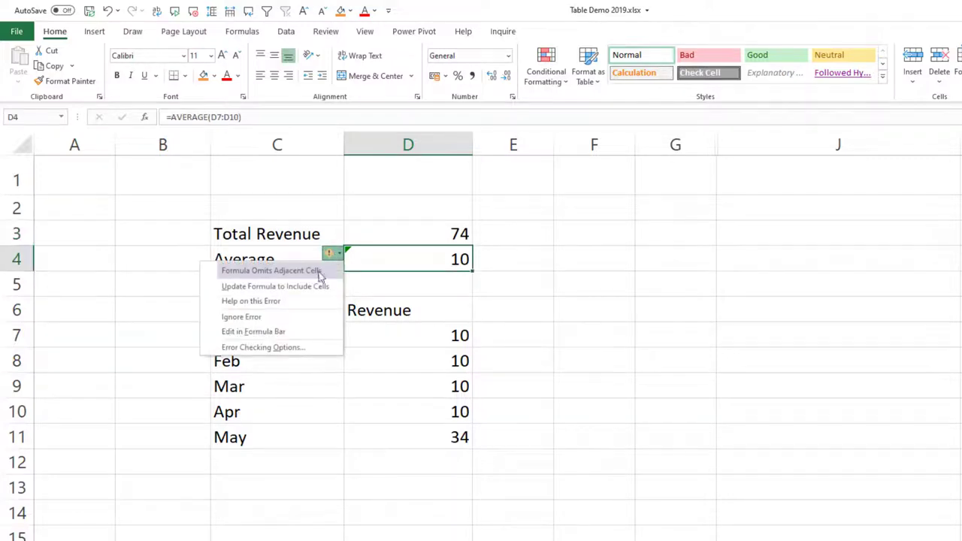
left_click(314, 288)
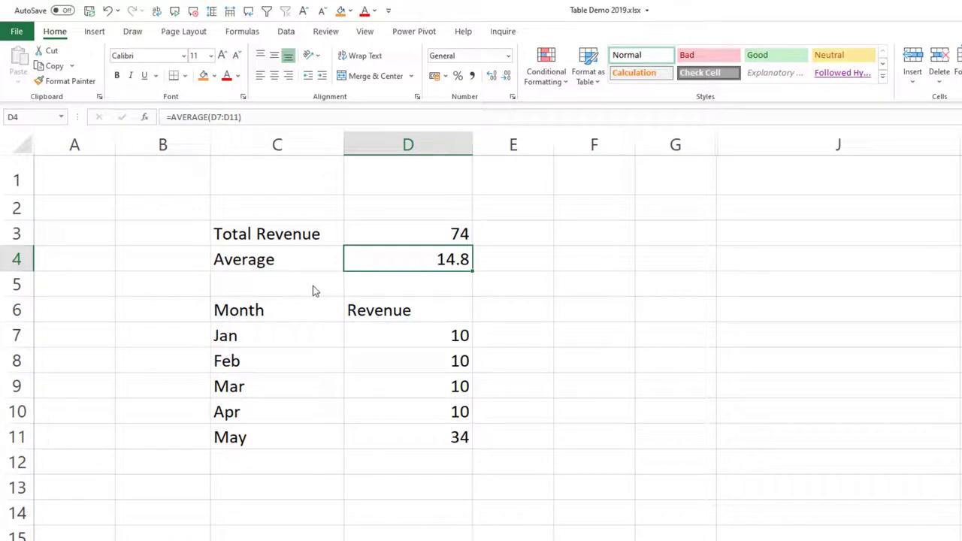
left_click(269, 204)
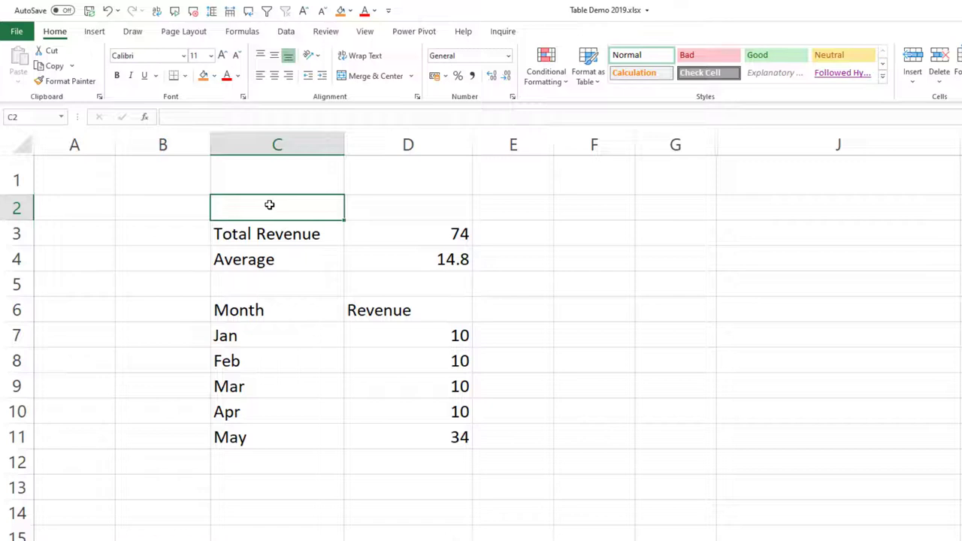
Label C2 'JFM total' and enter =SUM(D7:D9) in D2, giving 30
type("JFM total")
key("Tab")
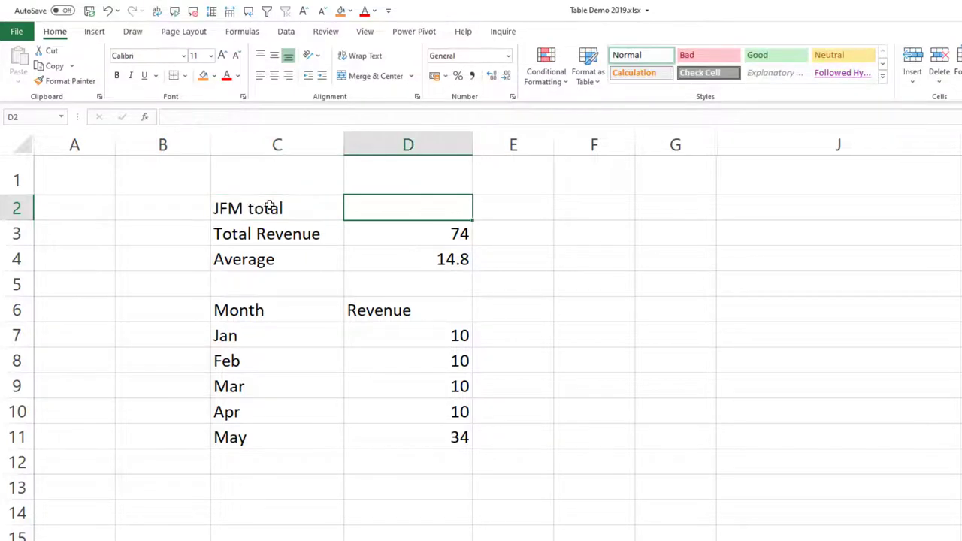
type("=sum(")
mouse_move(408, 336)
left_mouse_down()
mouse_move(470, 379)
mouse_move(469, 397)
left_mouse_up()
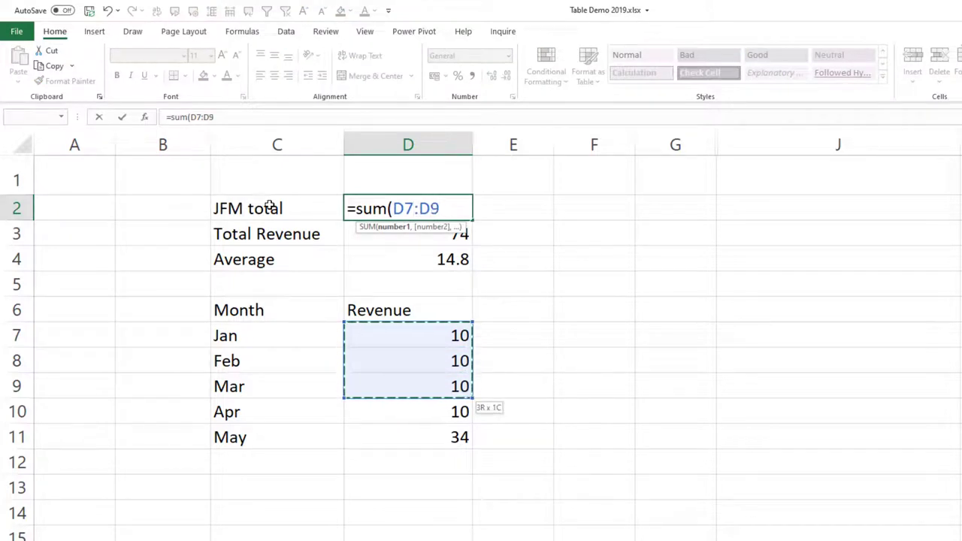
type(")")
key("Return")
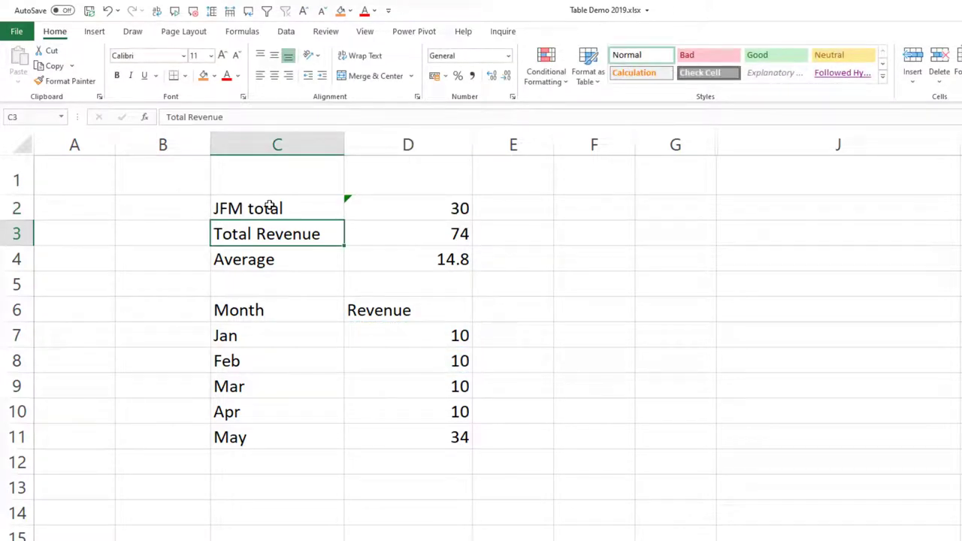
key("Up")
key("Right")
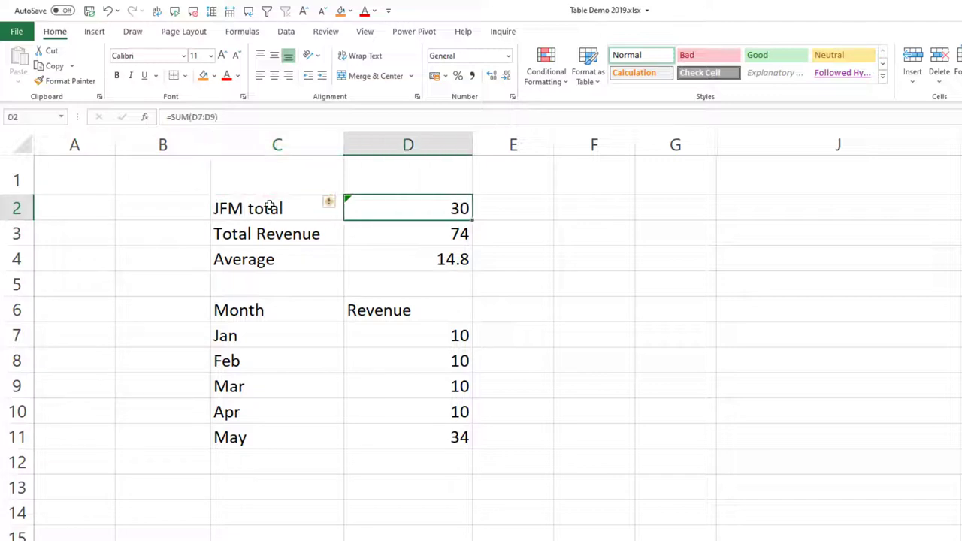
key("F2")
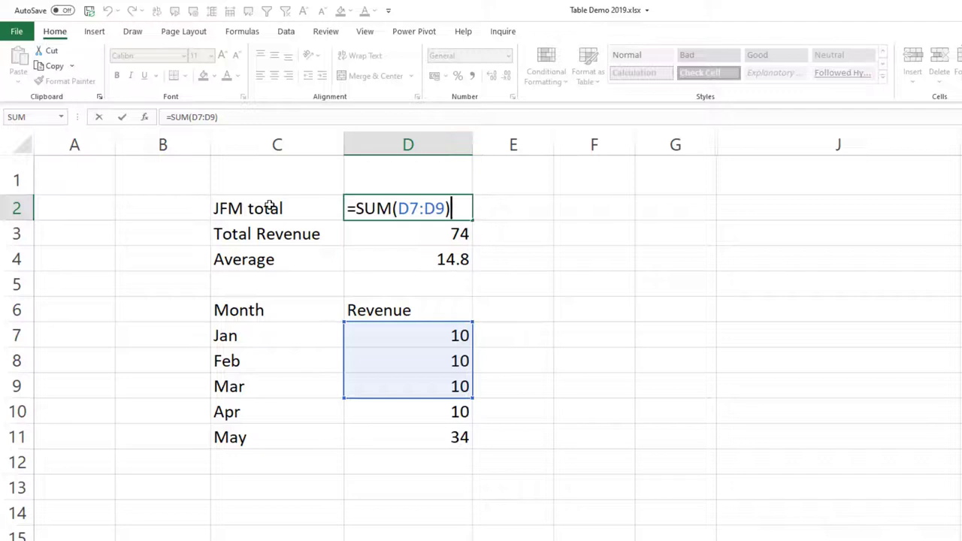
key("ctrl+Return")
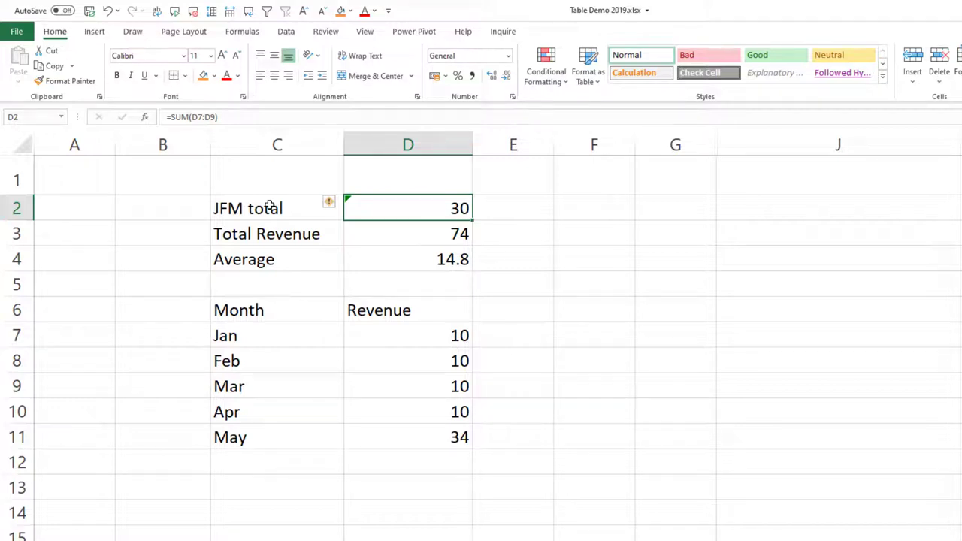
Ignore the omitted-cells error warning on D2
left_click(329, 202)
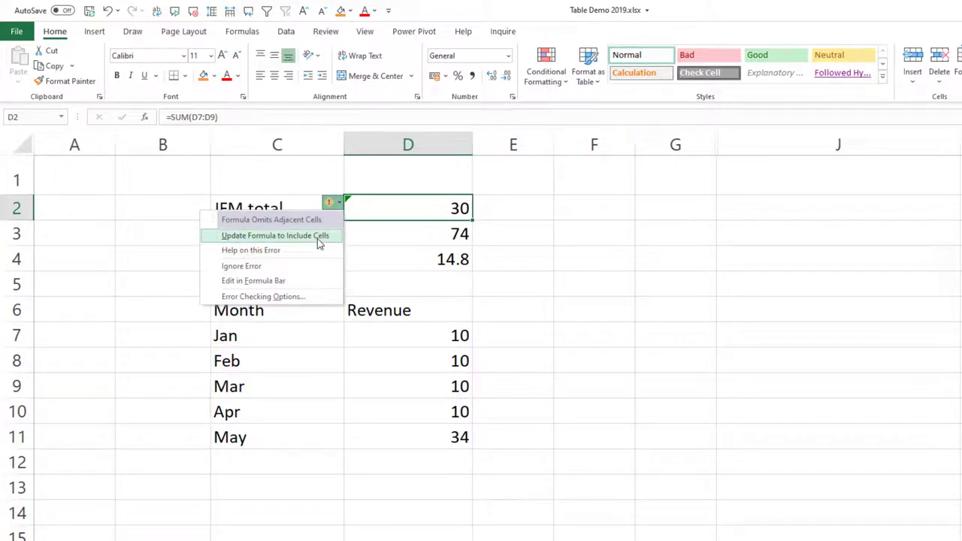
left_click(313, 266)
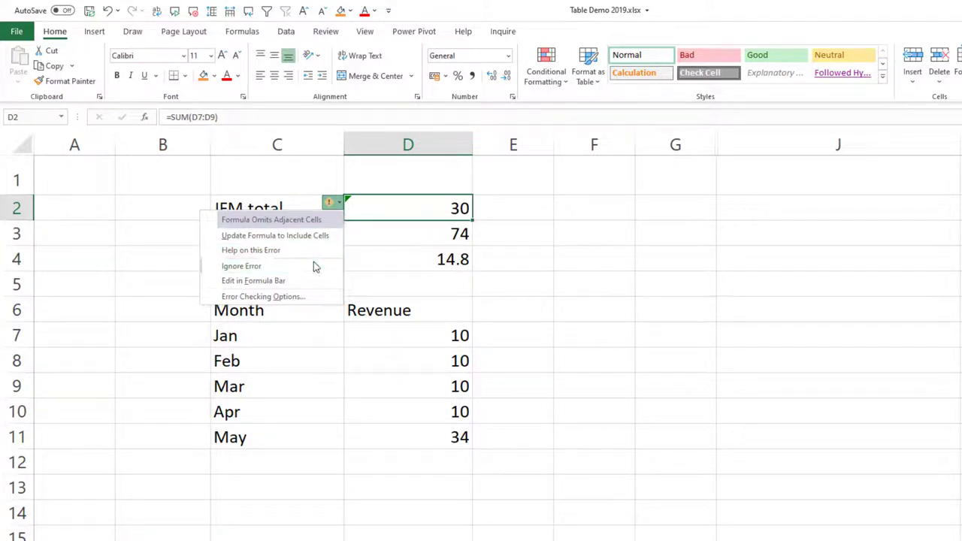
left_click(442, 383)
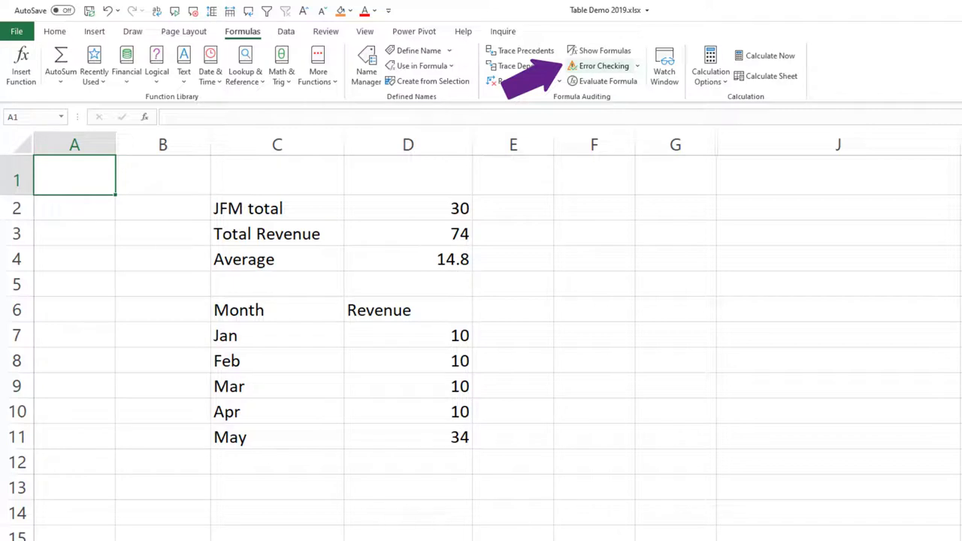
left_click(601, 66)
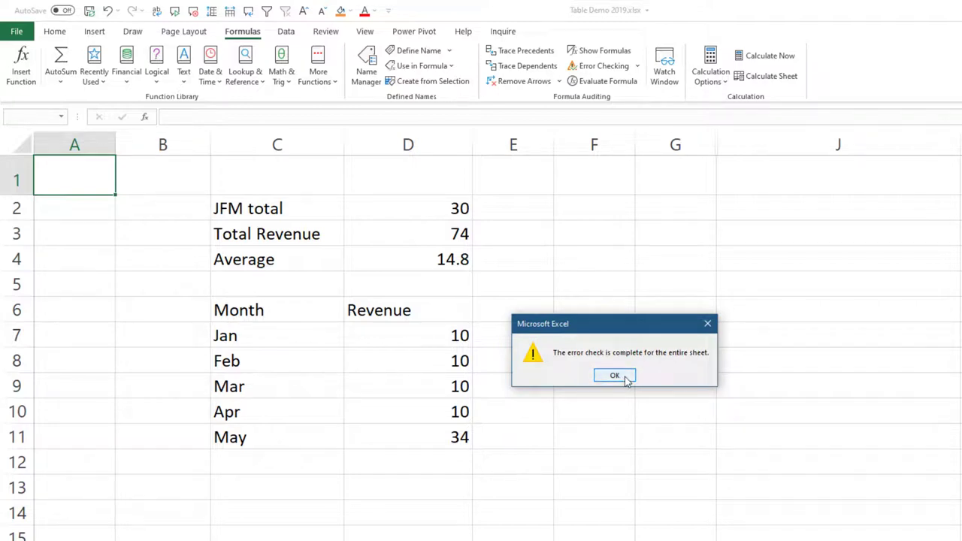
left_click(627, 380)
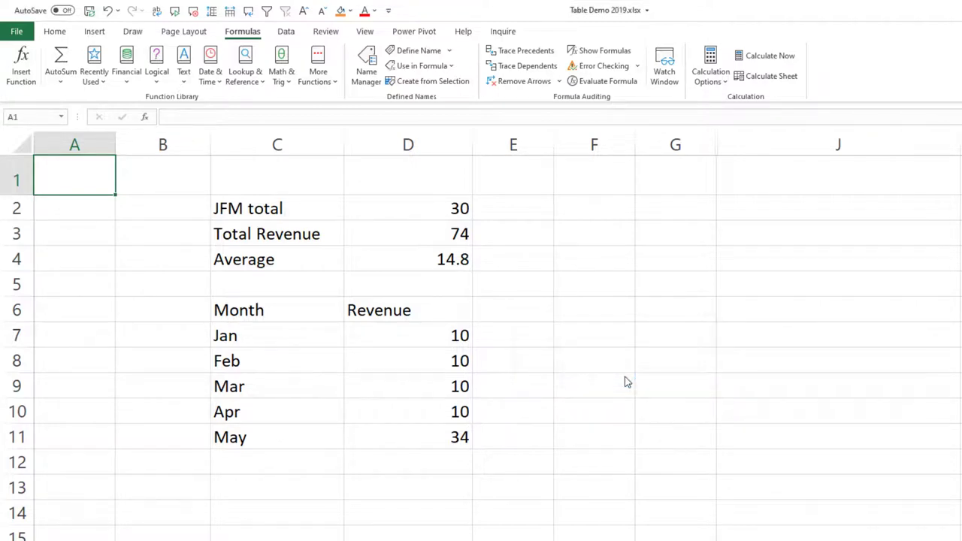
left_click(601, 66)
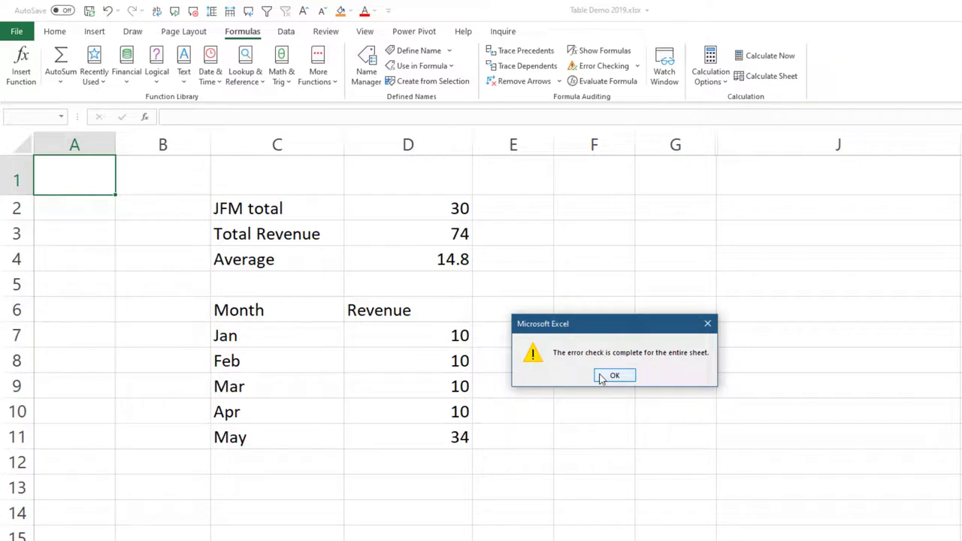
left_click(601, 378)
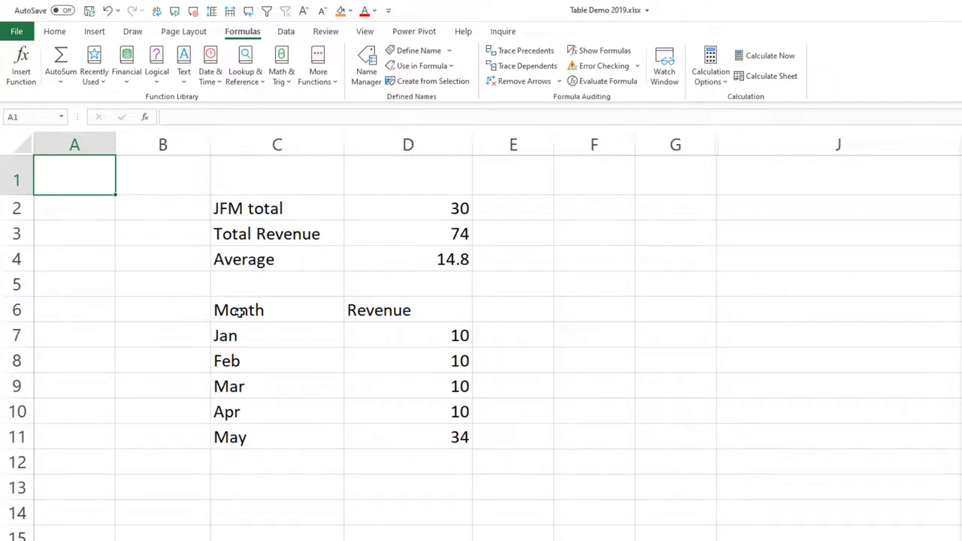
Convert the Month and Revenue data in C6:D11 into a table with headers
left_click_drag(239, 311, 434, 435)
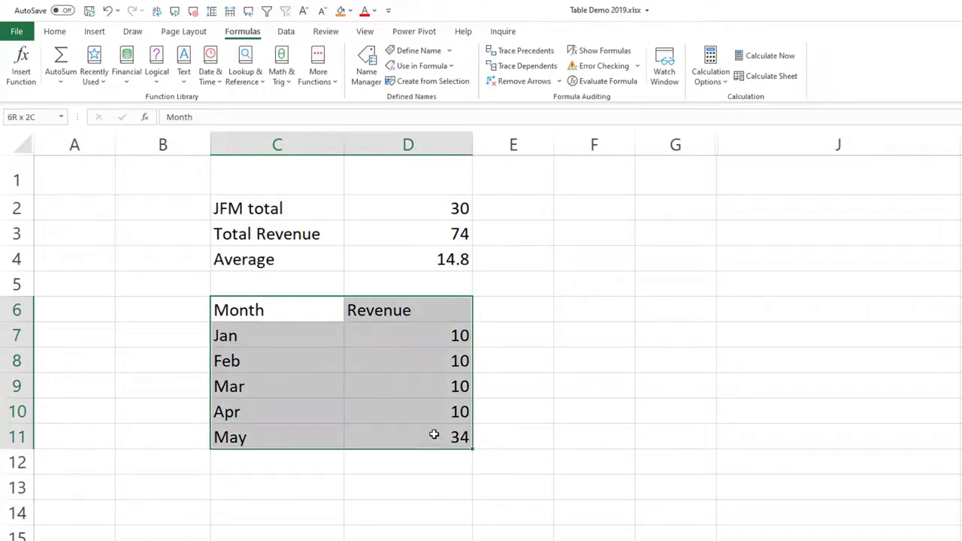
key("ctrl+t")
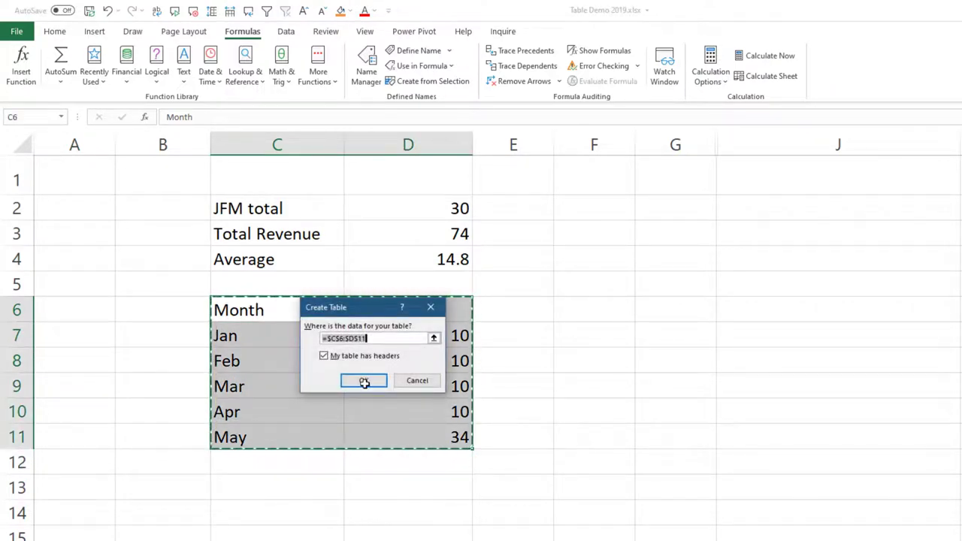
left_click(364, 381)
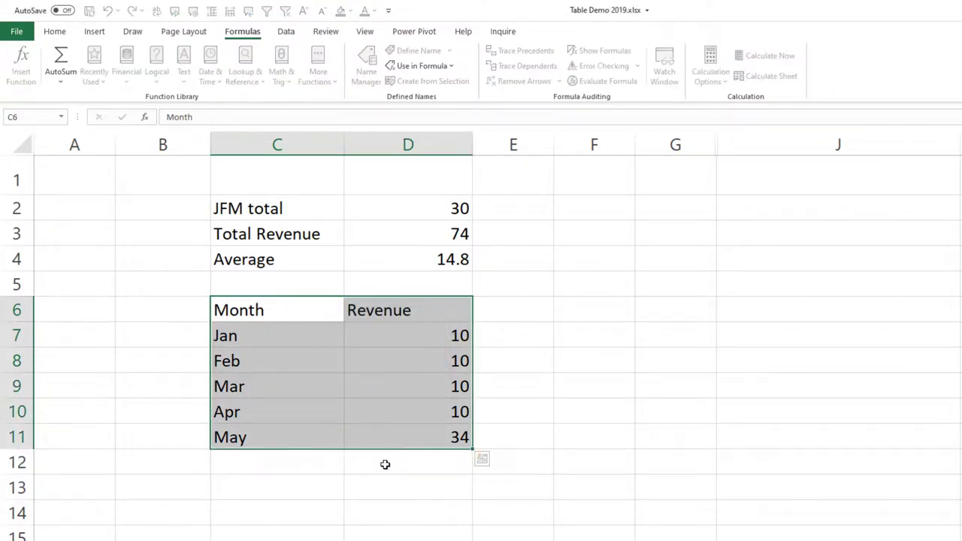
Add a new revenue row of 5677 in D12 below the table
left_click(469, 462)
type("5")
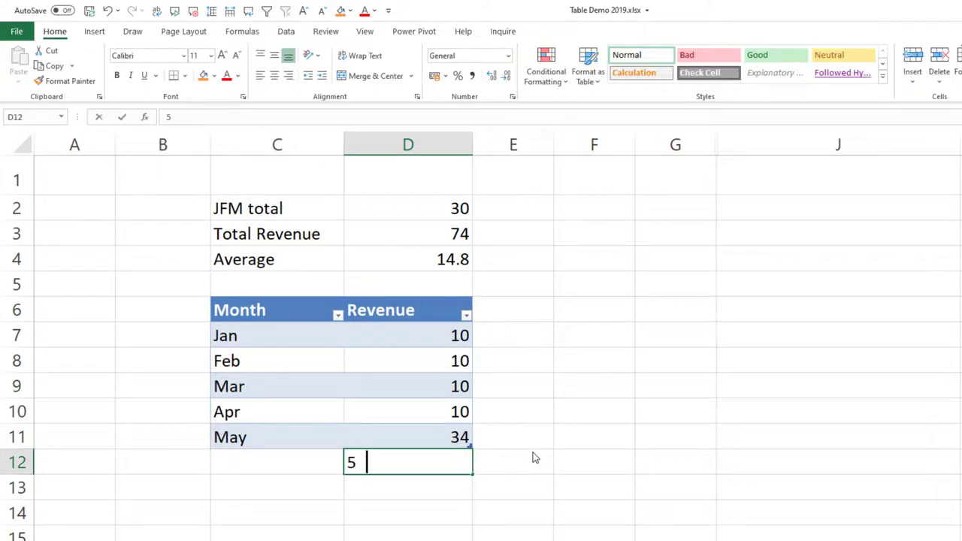
type("677")
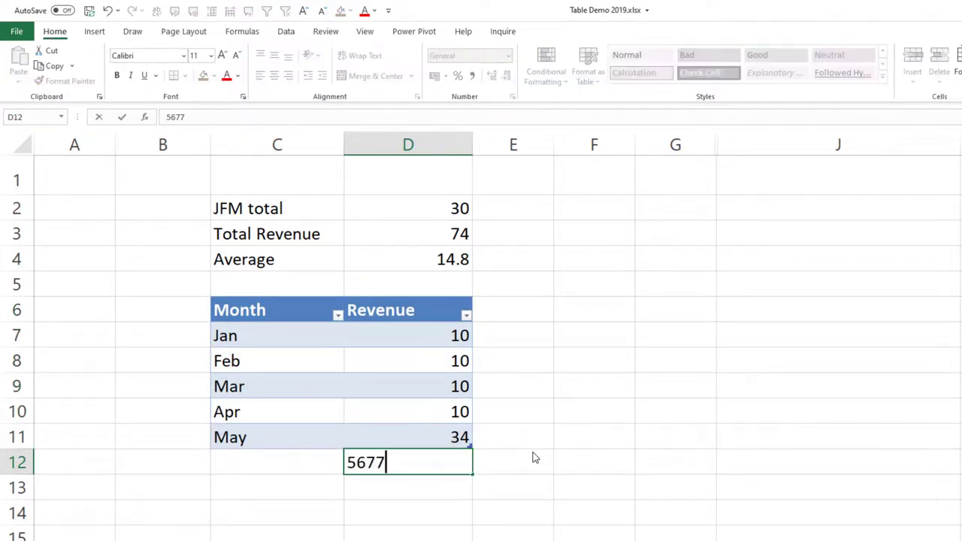
key("Return")
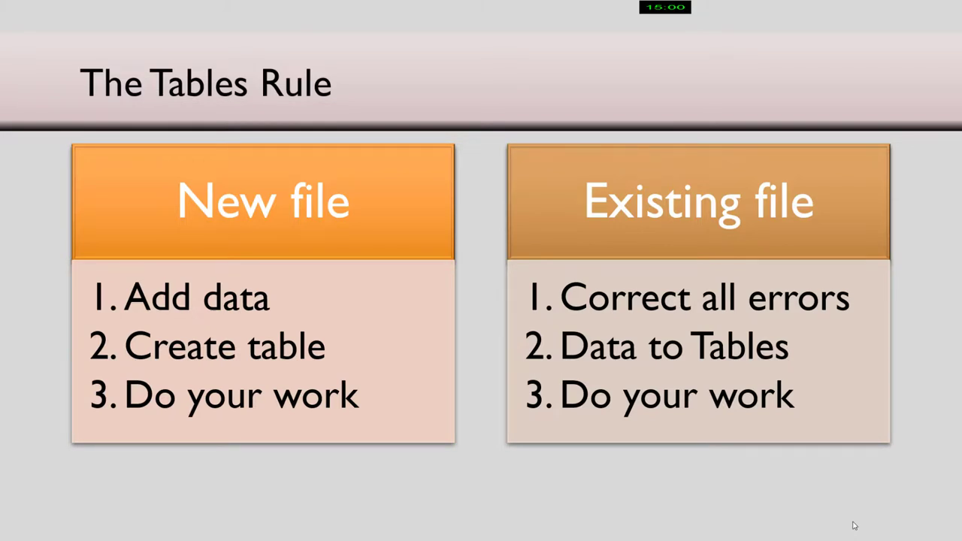
Advance the slide show past The Tables Rule slide
left_click(854, 525)
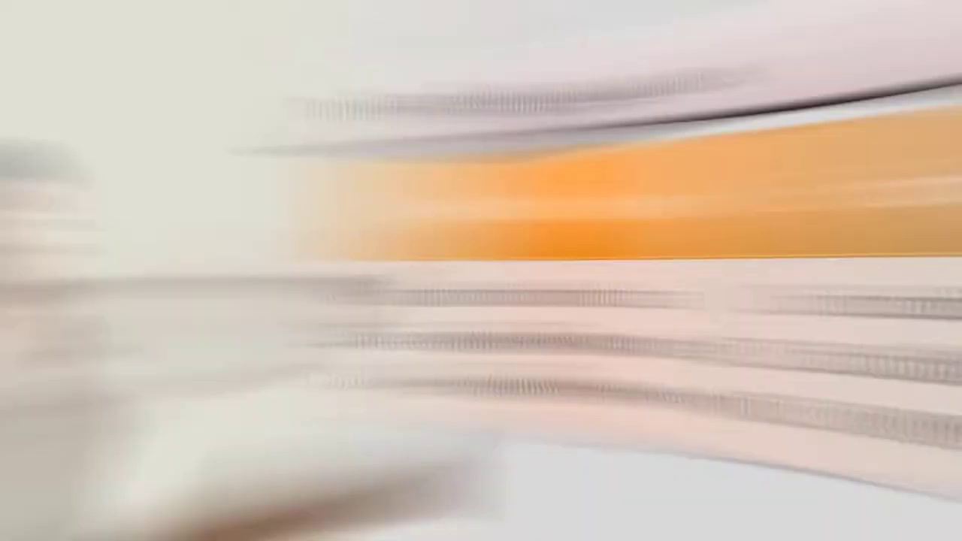